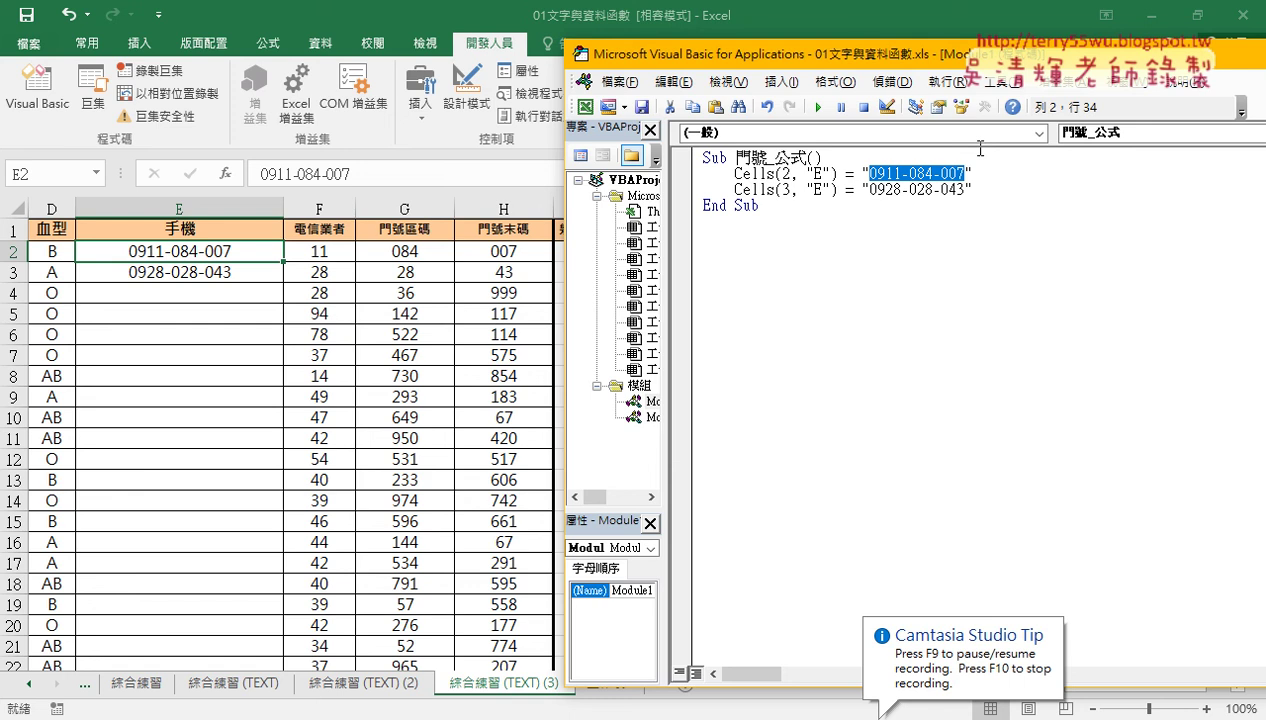
Select and copy the entire 門號_公式 macro code
click(850, 252)
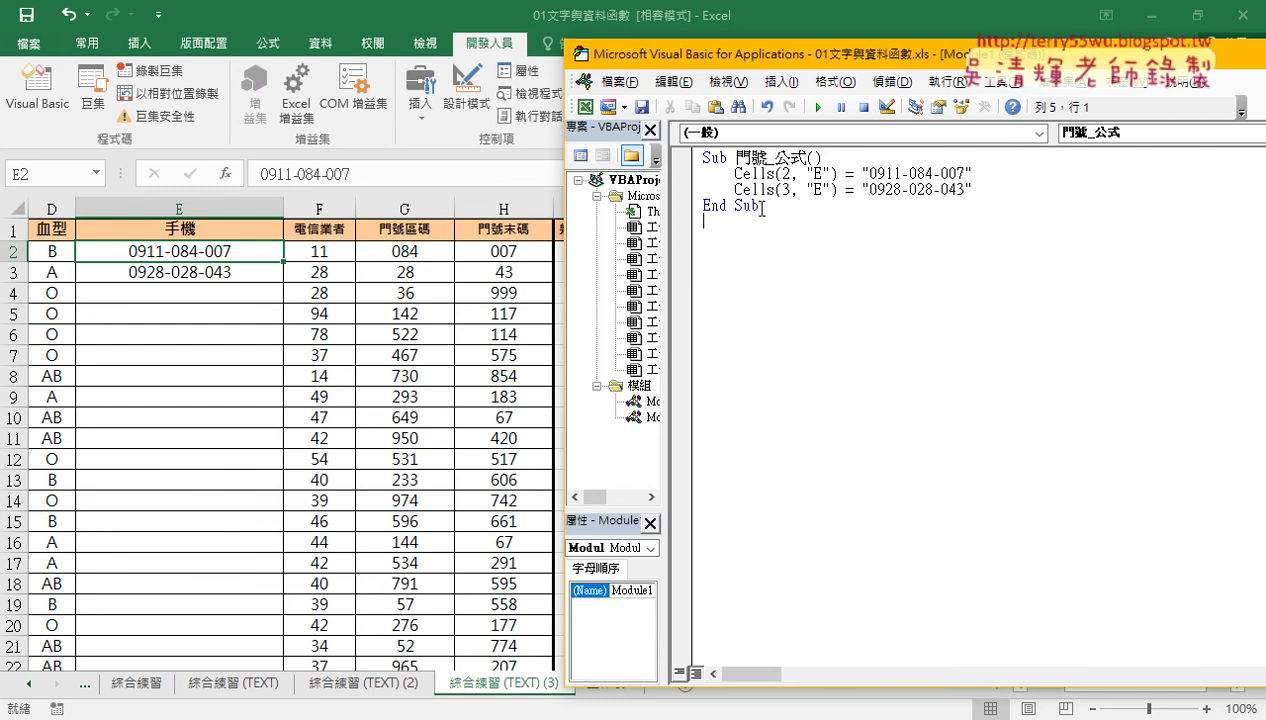
key(ctrl+a)
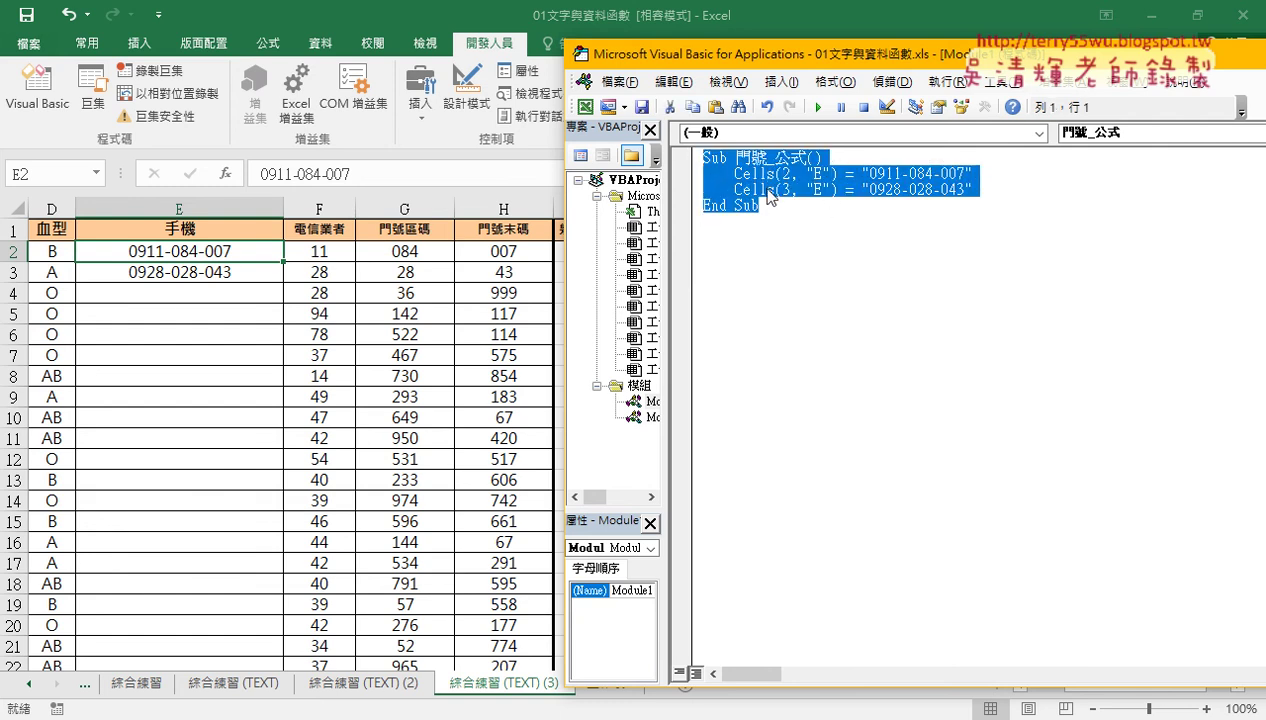
right_click(736, 166)
click(775, 203)
Paste the macro copy below End Sub and select the 門號_公式 name on its Sub line
click(737, 241)
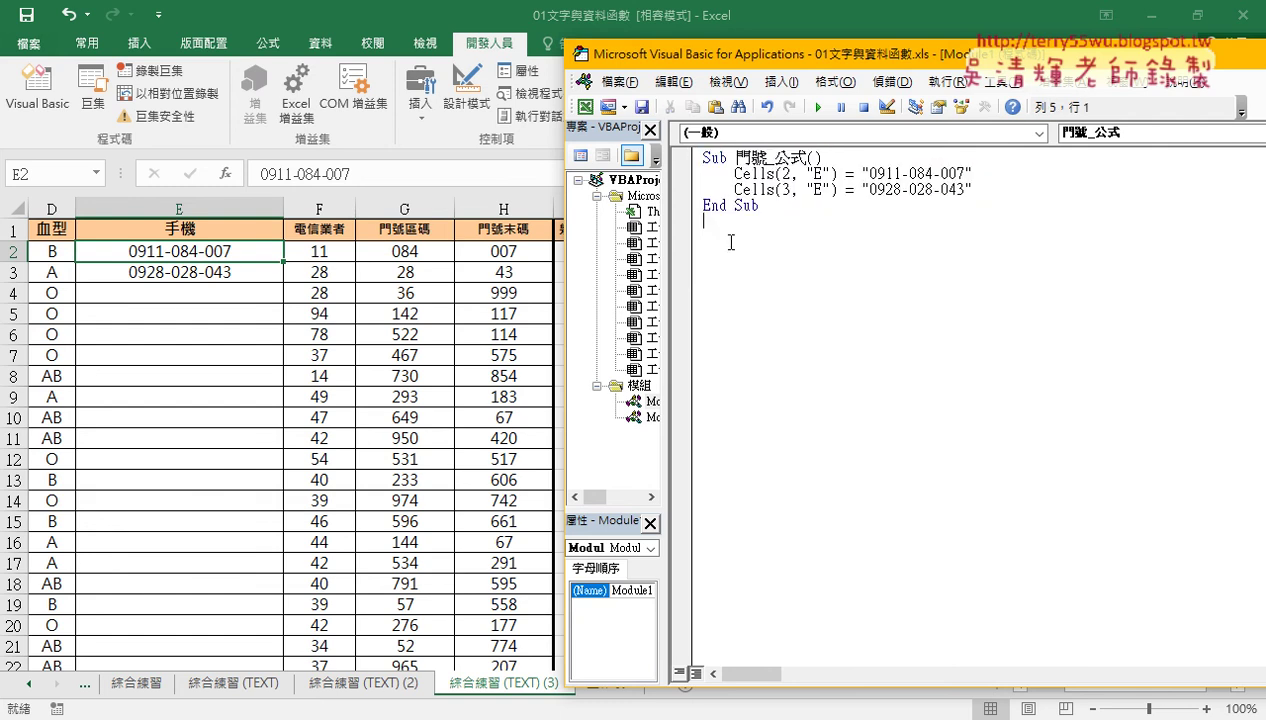
right_click(731, 240)
click(749, 291)
double_click(748, 220)
drag(765, 221, 808, 221)
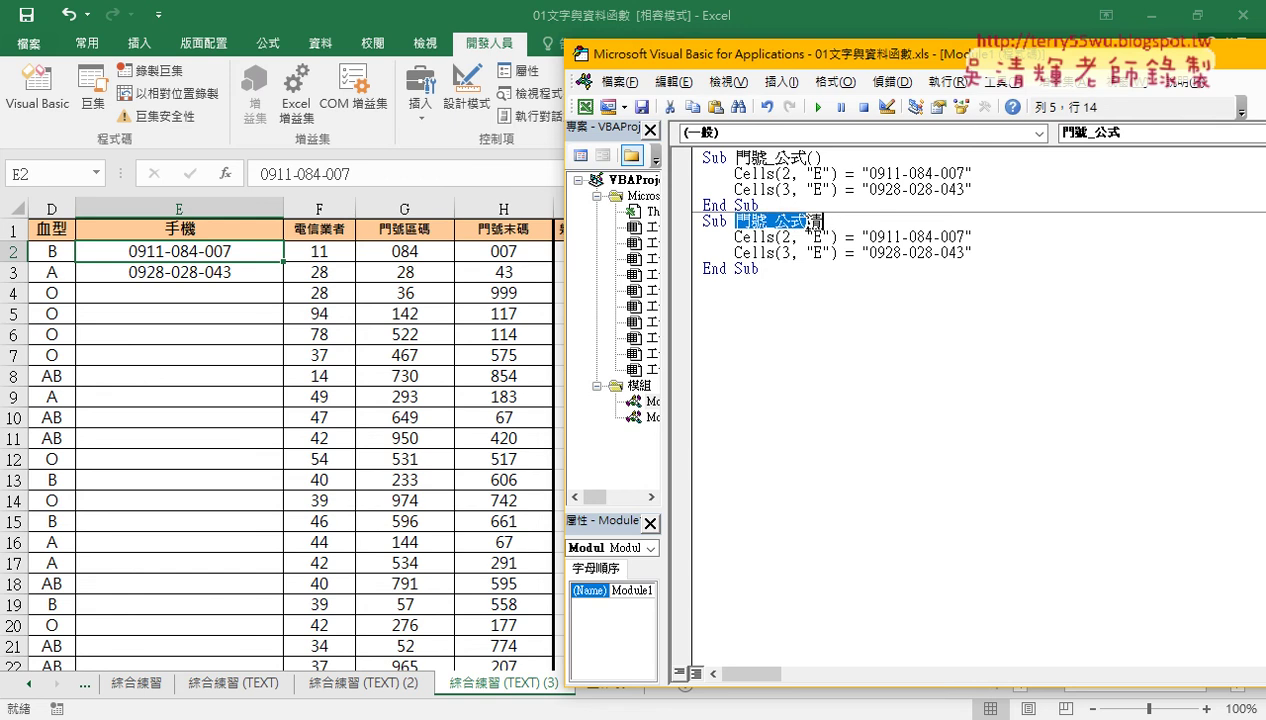
Rename the copy to 清除 and delete both phone-number strings, leaving empty ""
text(請ㄔㄨ6)
key(Return)
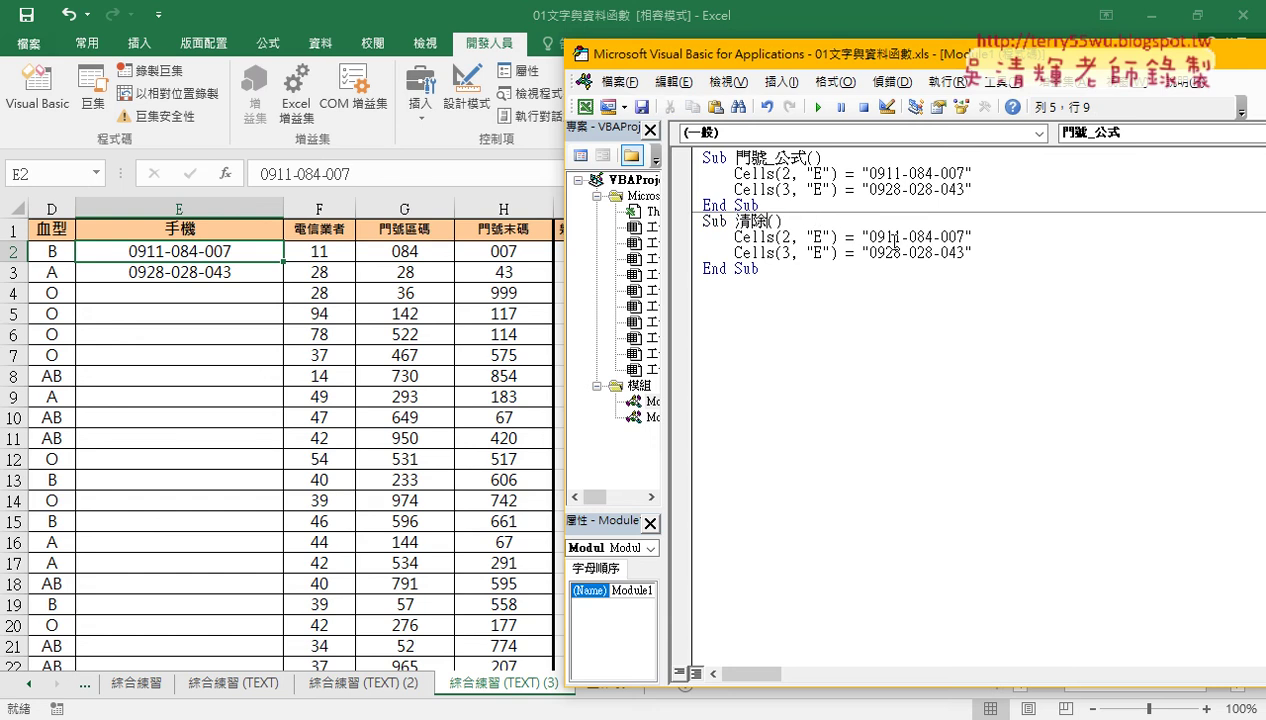
drag(869, 237, 967, 237)
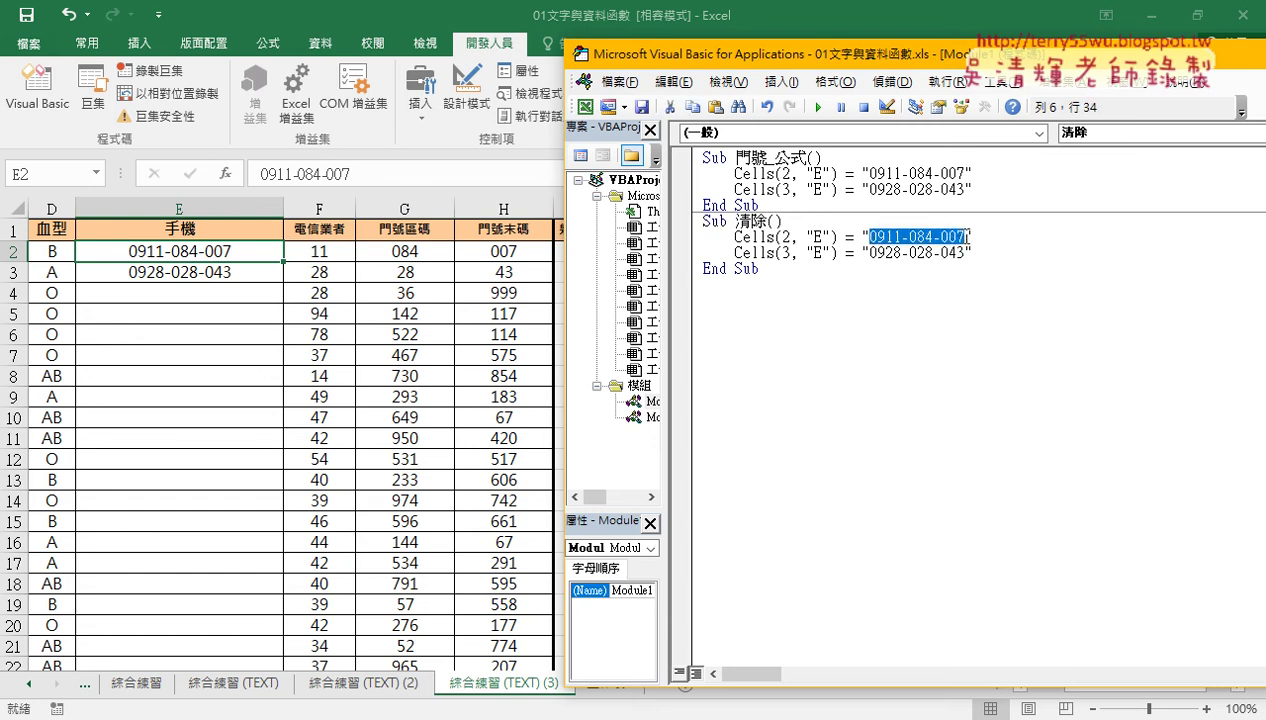
key(Delete)
key(Down)
key(Delete)
key(Delete)
key(Delete)
key(Delete)
key(Delete)
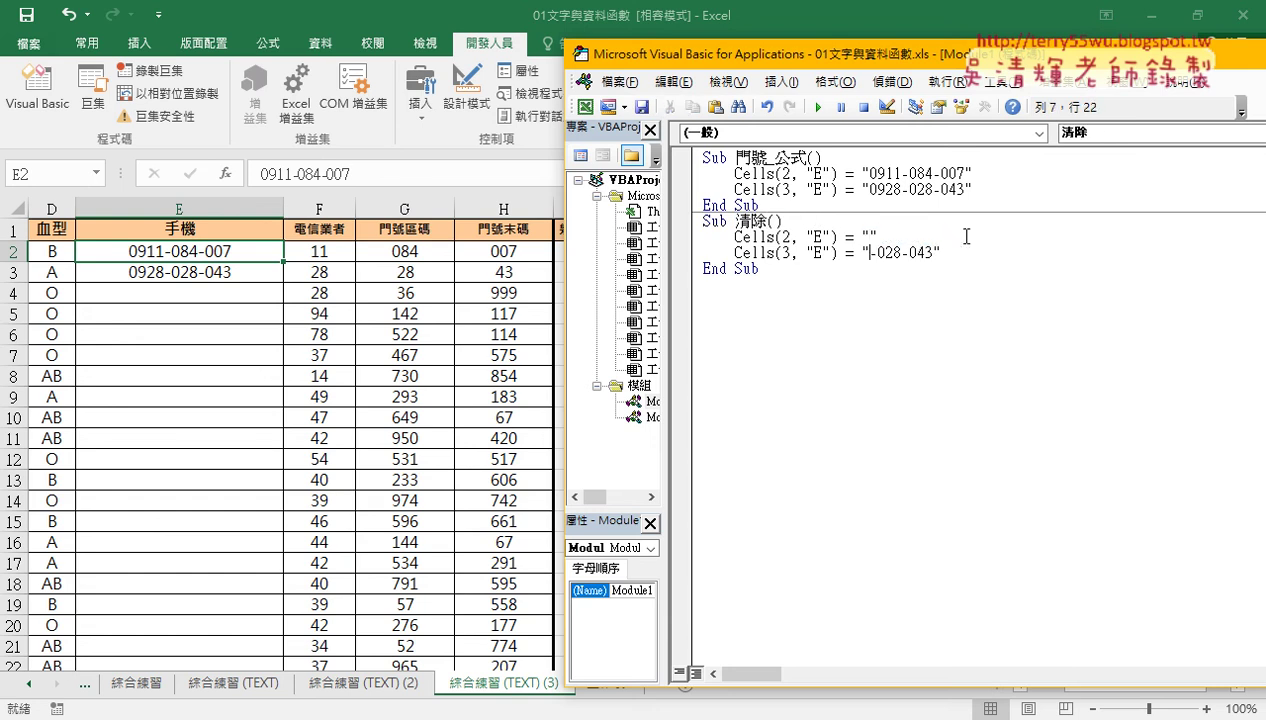
key(Delete)
key(Delete)
key(Delete)
key(Delete)
key(Delete)
key(Delete)
key(Delete)
Run the 清除 macro so E2 and E3 become blank
double_click(866, 253)
click(805, 247)
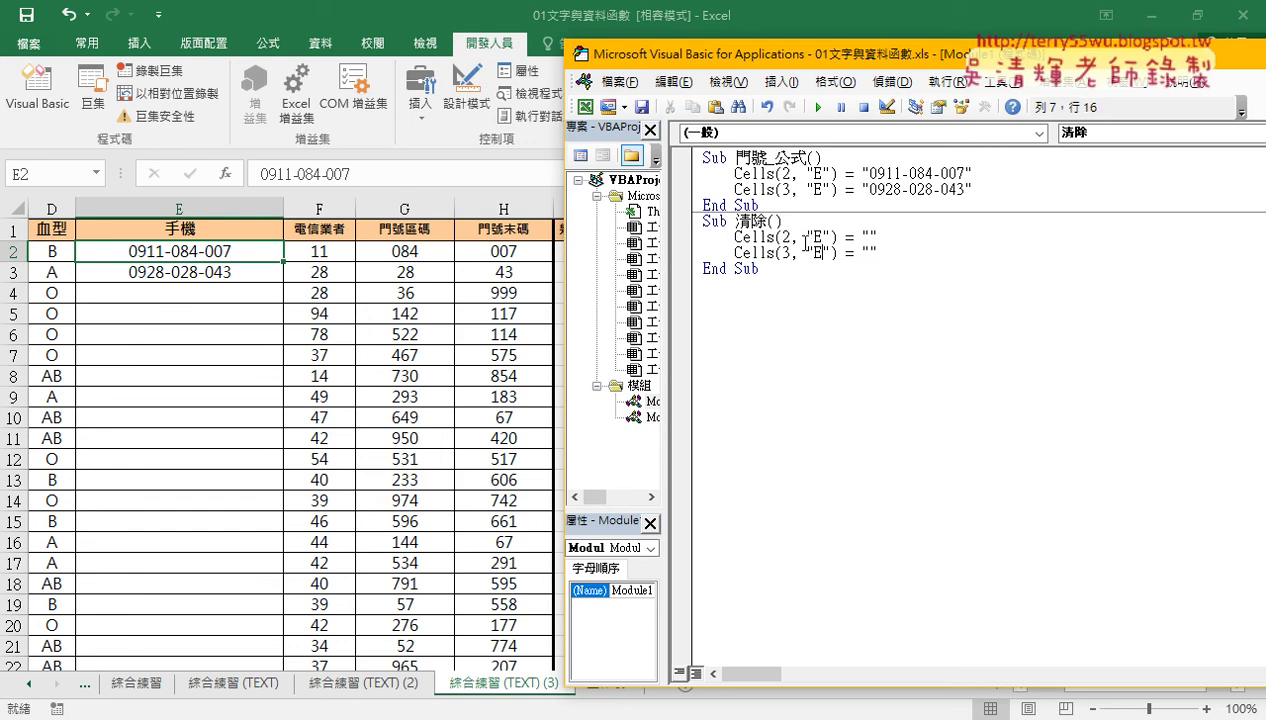
click(818, 107)
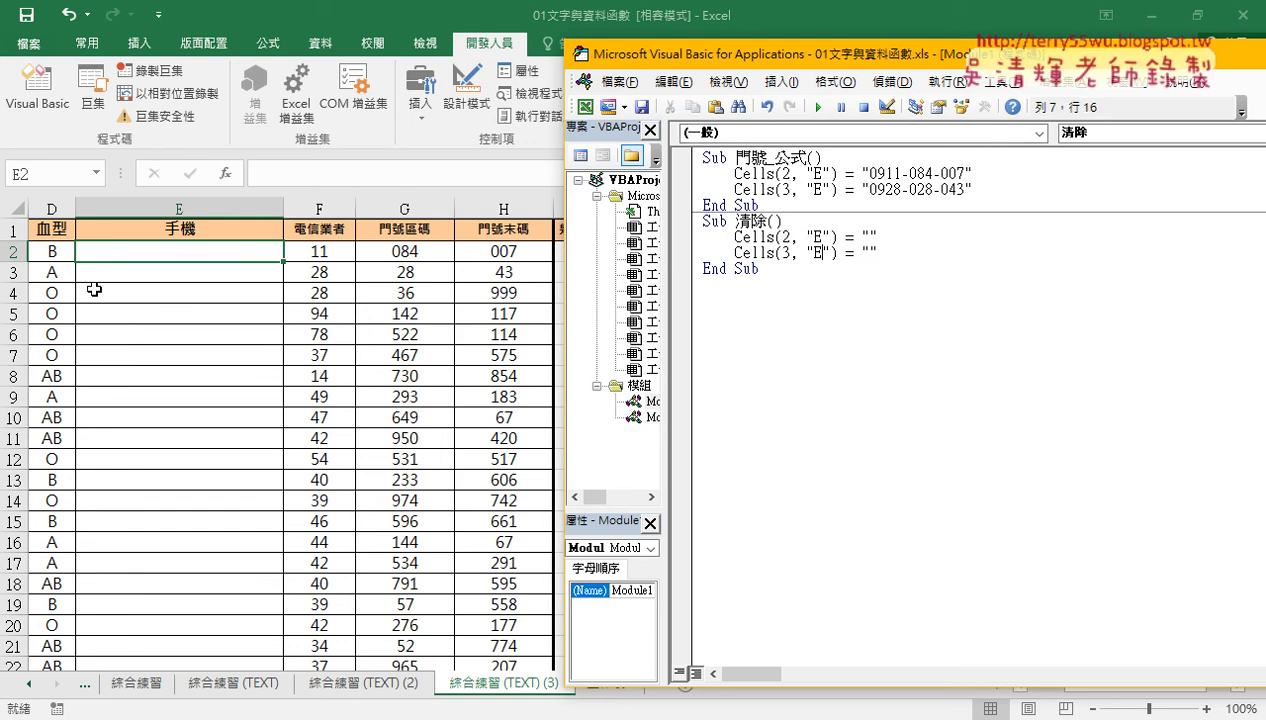
click(868, 173)
click(818, 107)
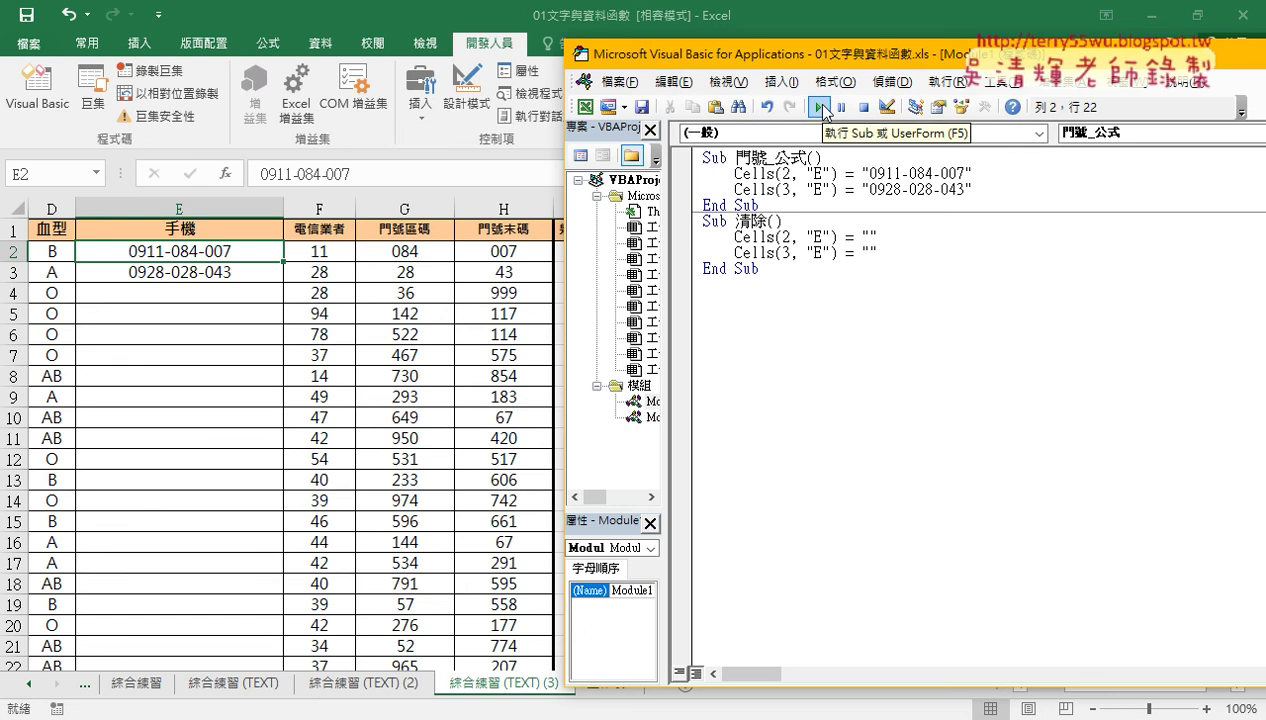
double_click(875, 237)
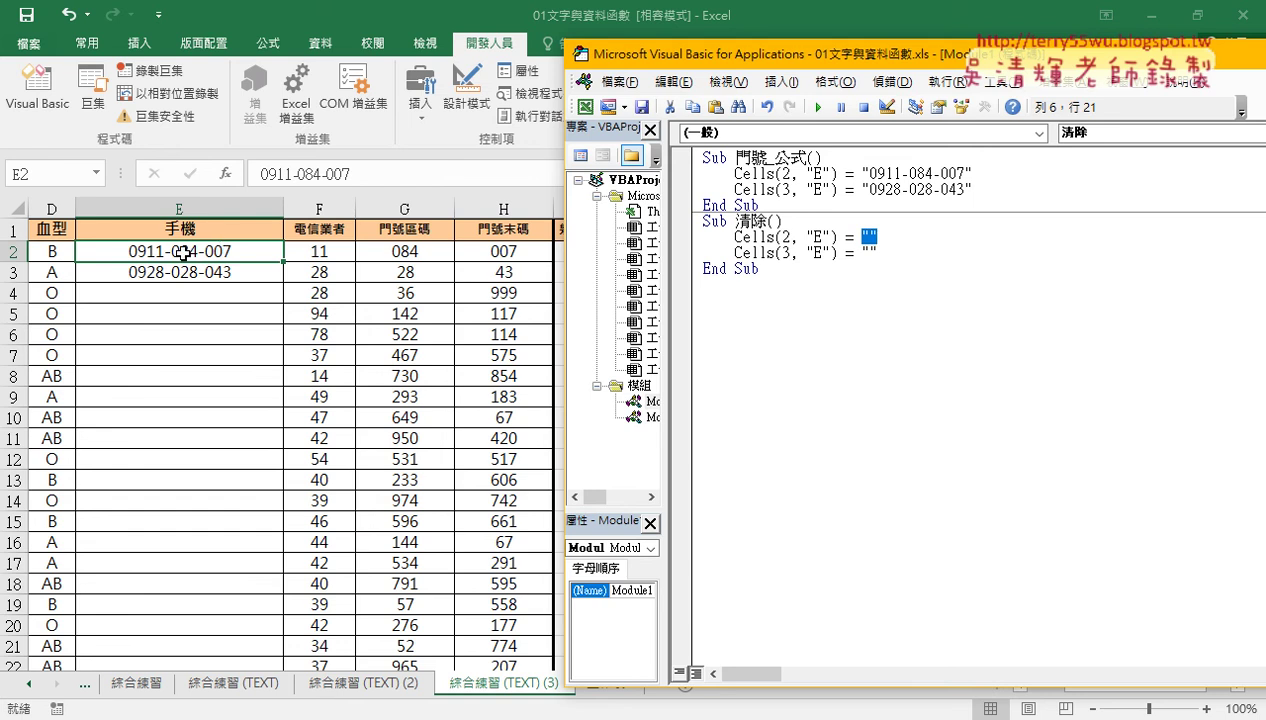
click(807, 237)
click(822, 107)
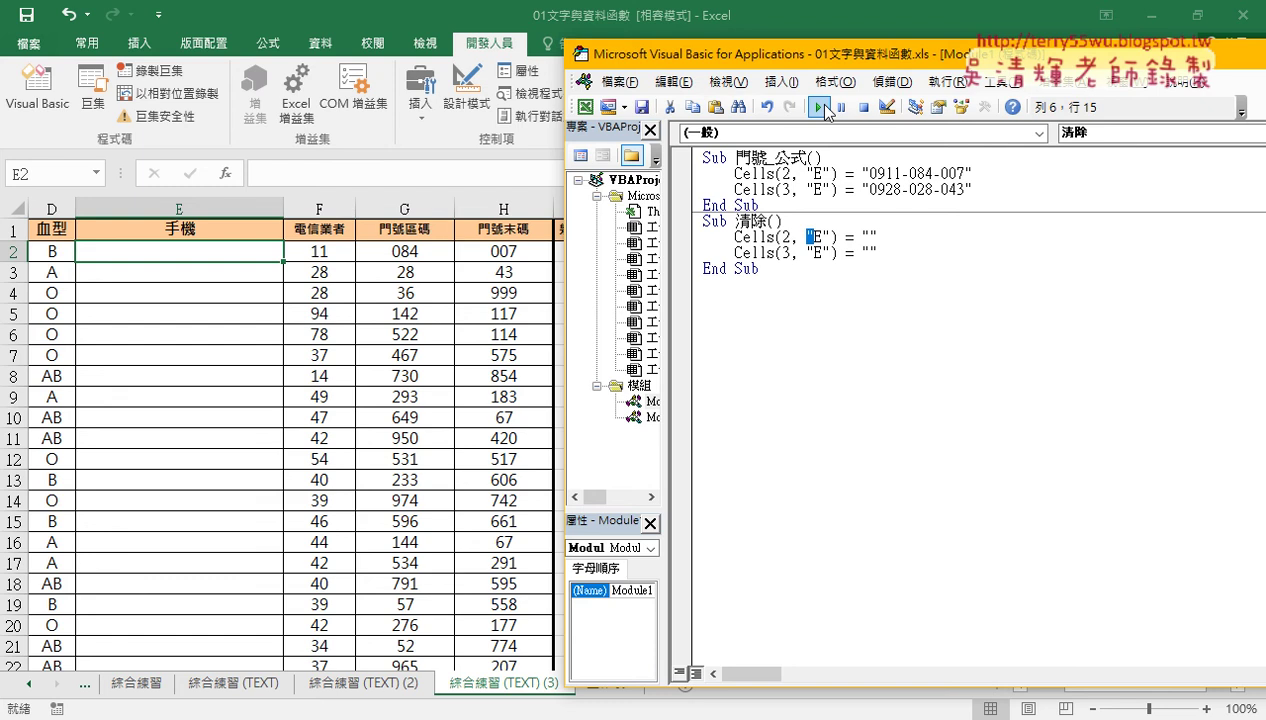
click(848, 188)
drag(870, 173, 964, 173)
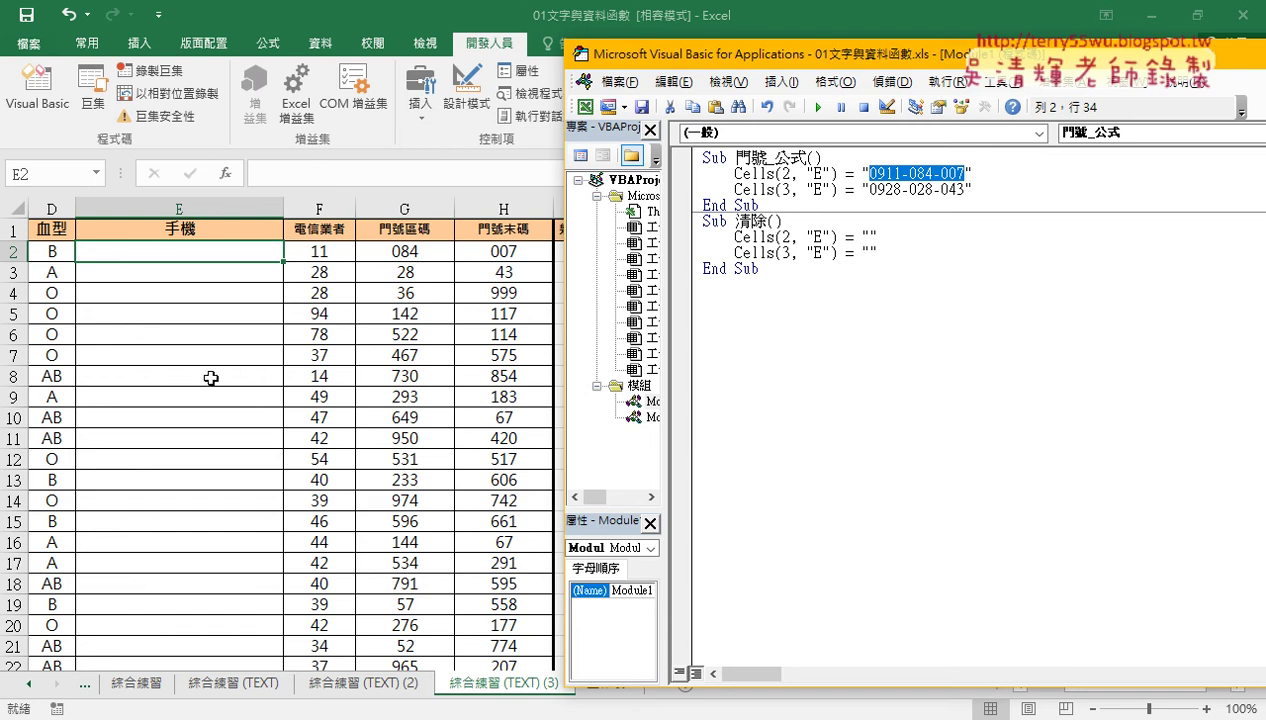
On sheet 綜合練習 (TEXT) (2), copy E2's phone-number formula from the formula bar
click(362, 683)
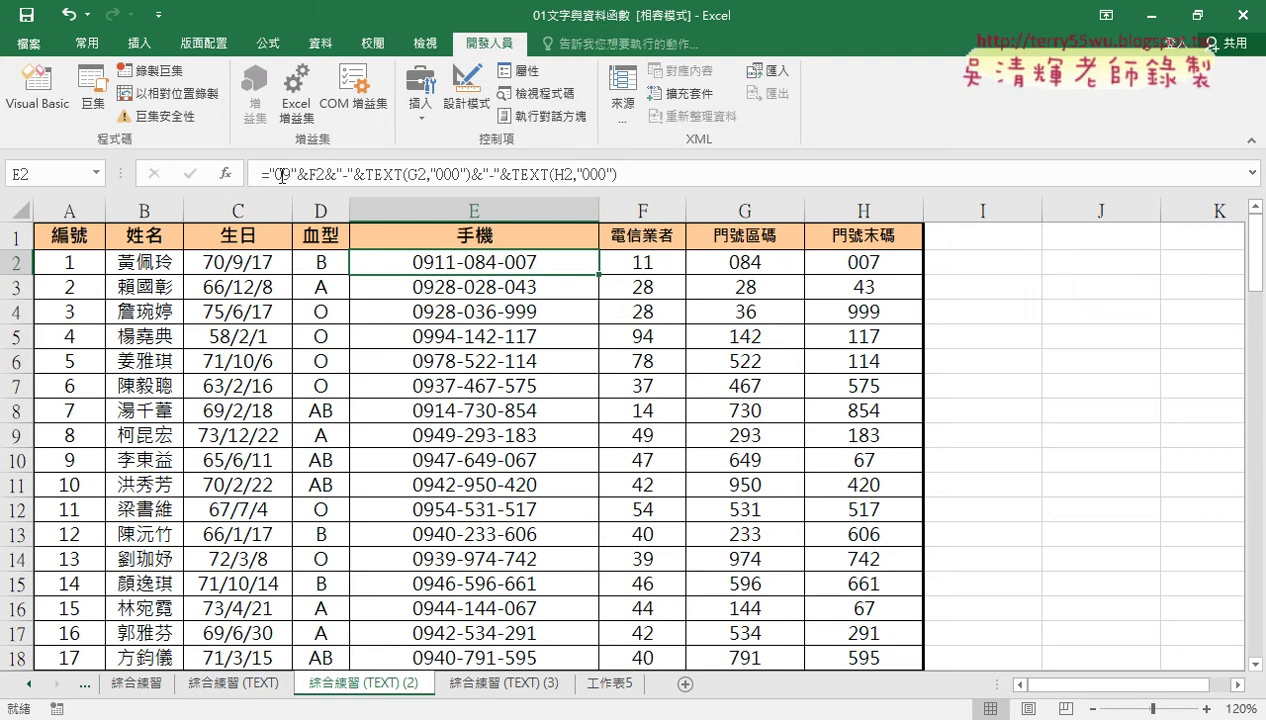
drag(258, 174, 647, 171)
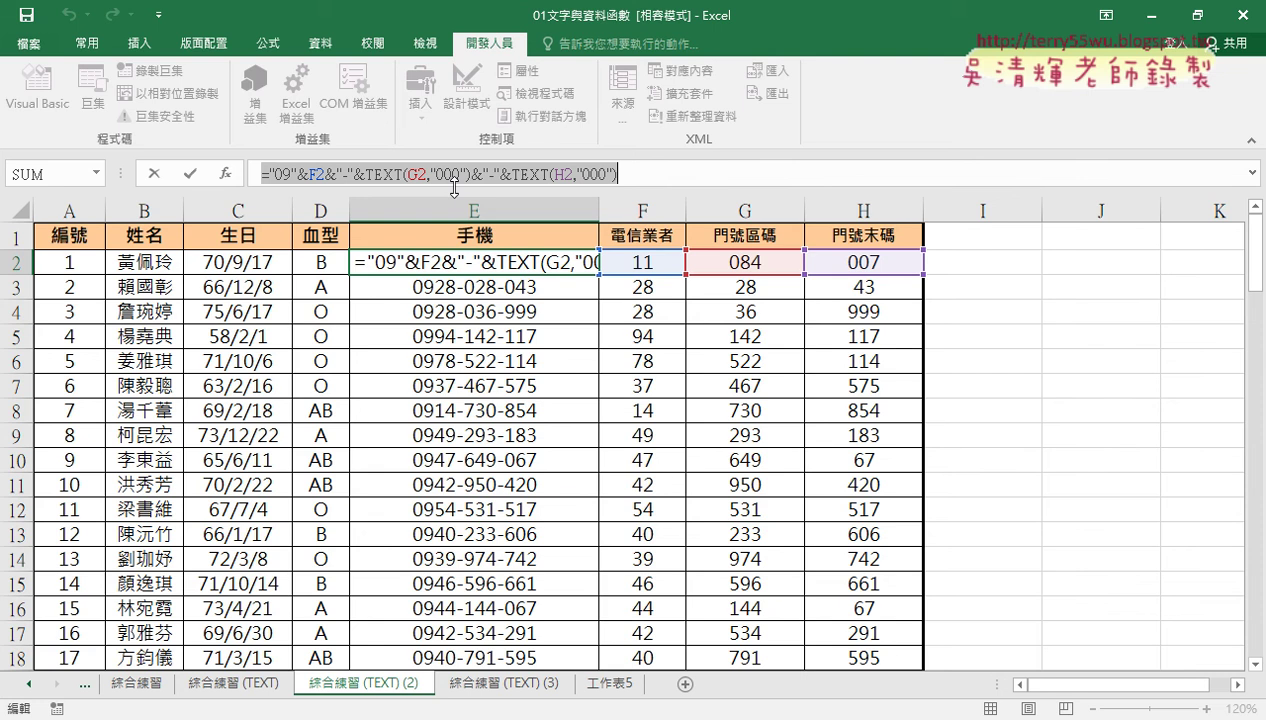
right_click(446, 176)
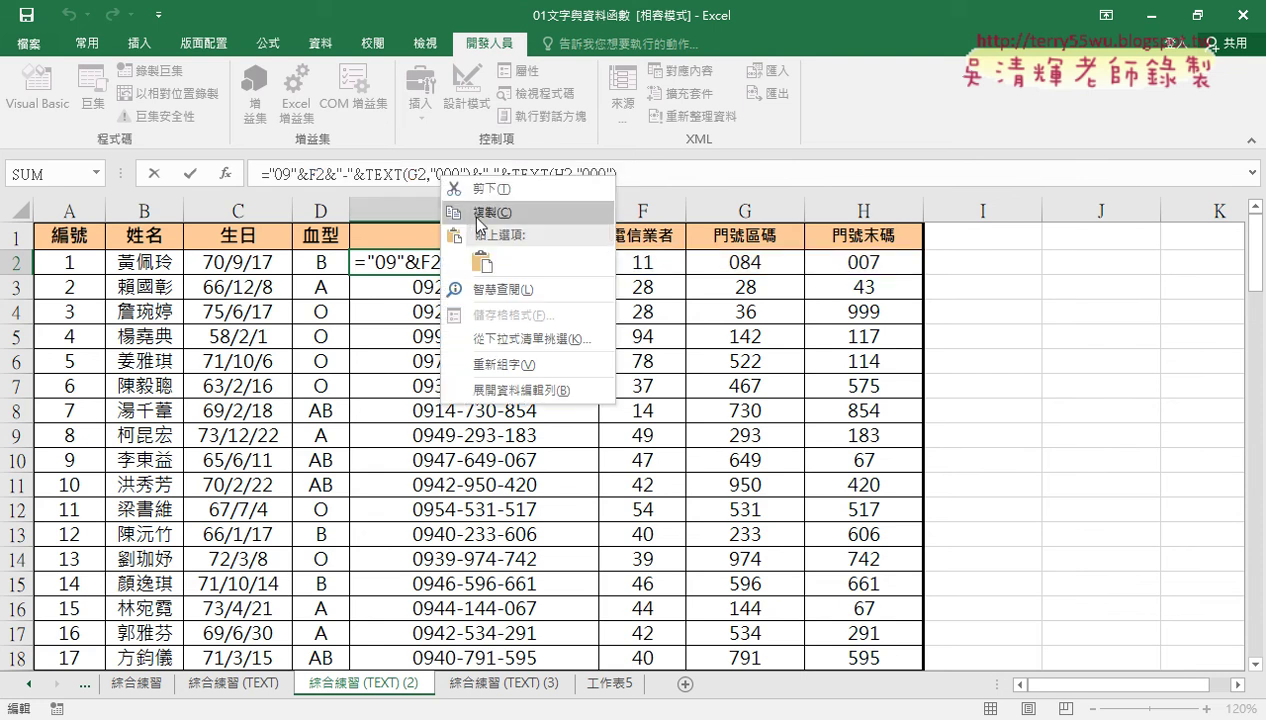
click(478, 213)
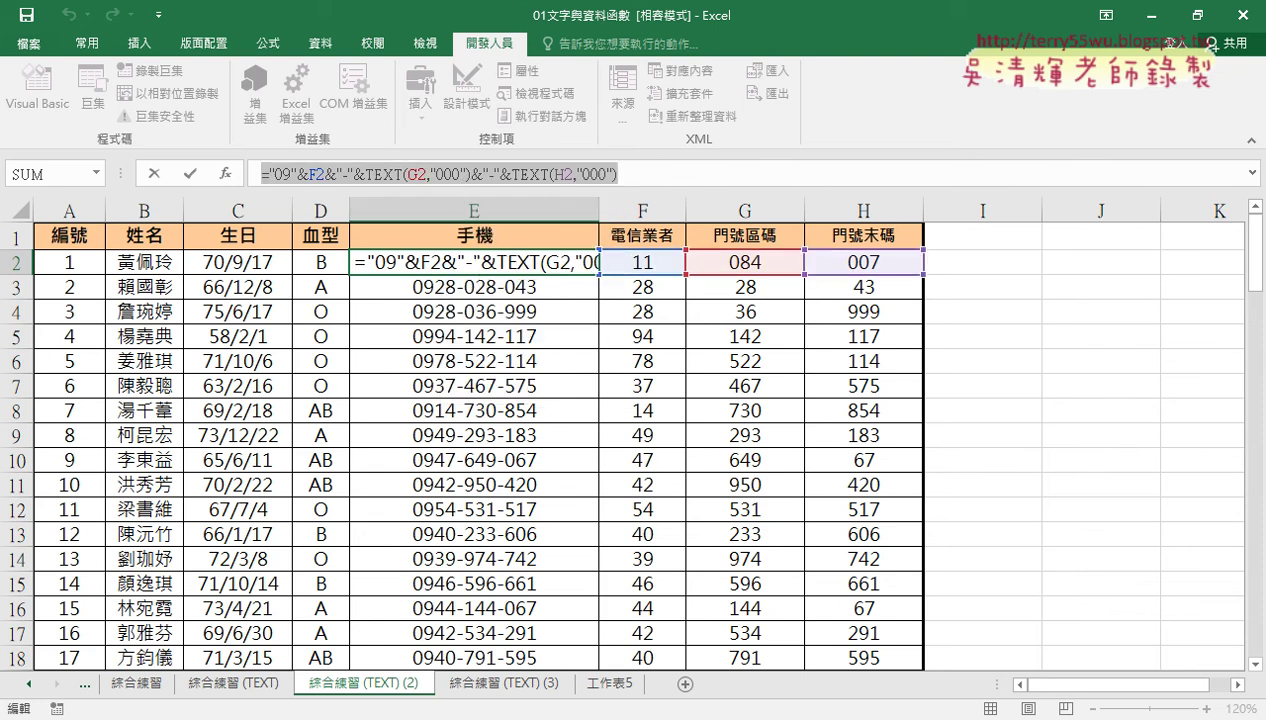
click(722, 650)
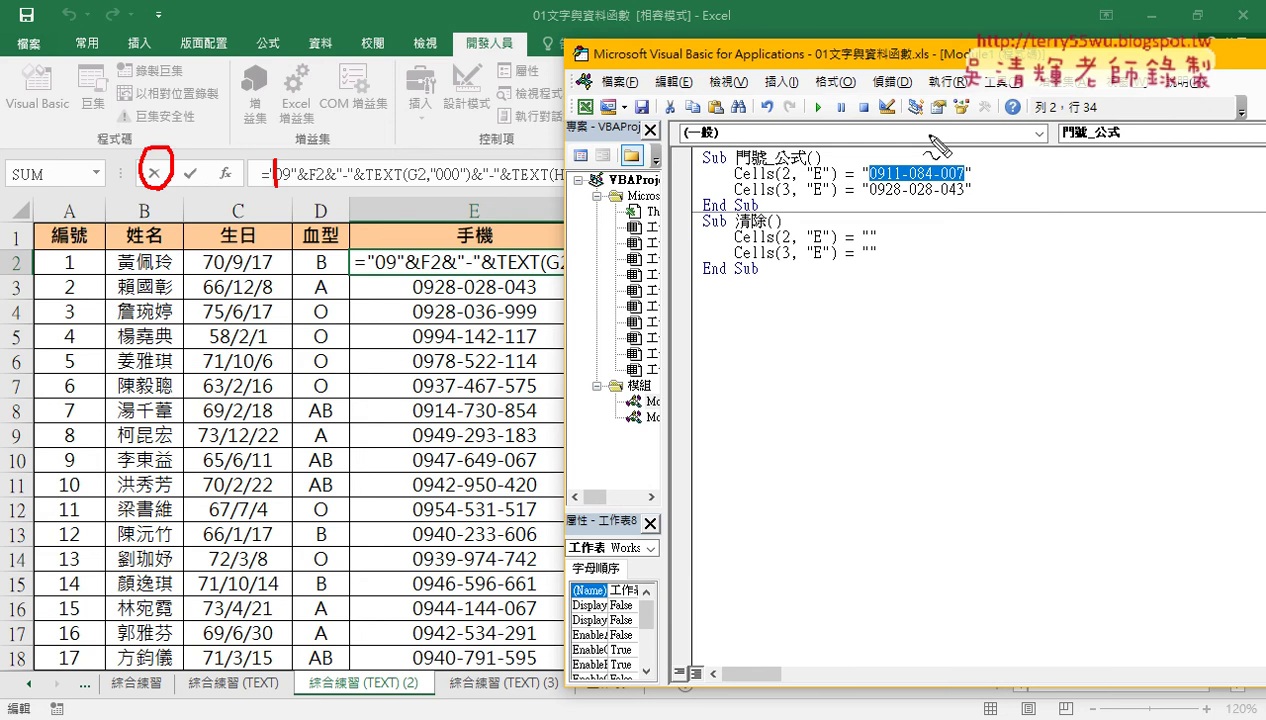
key(alt+F11)
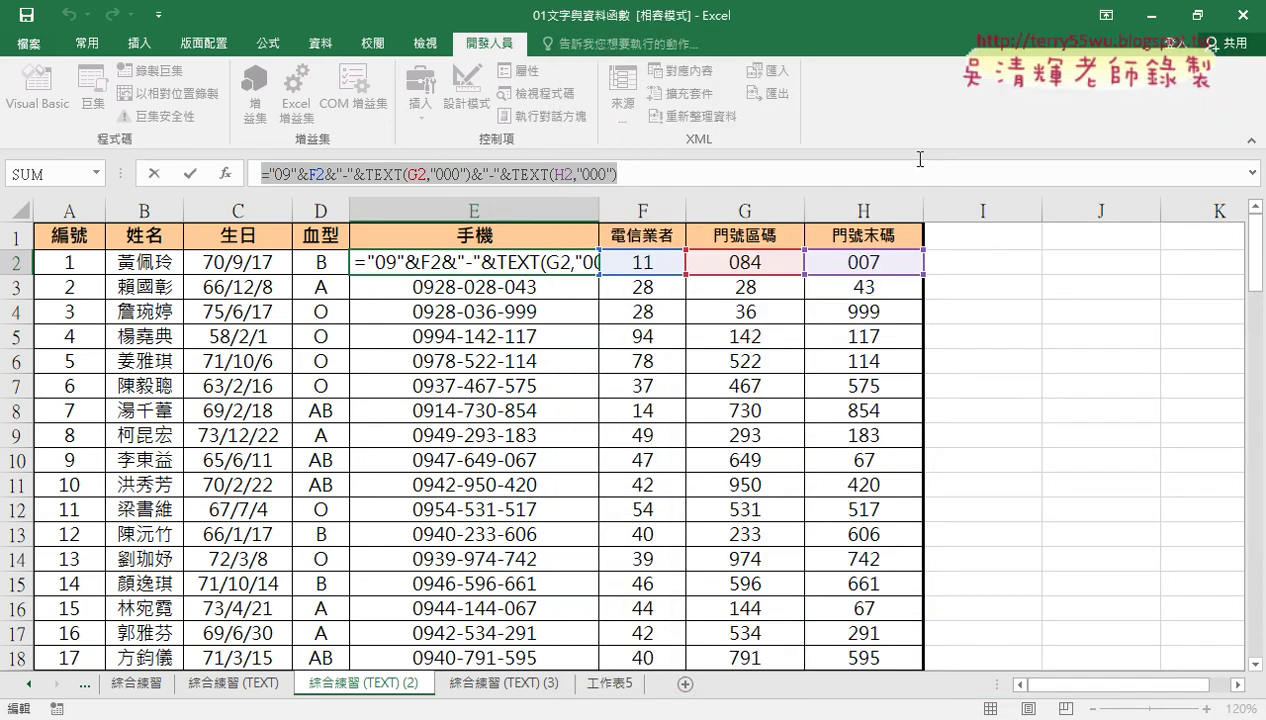
key(alt+F11)
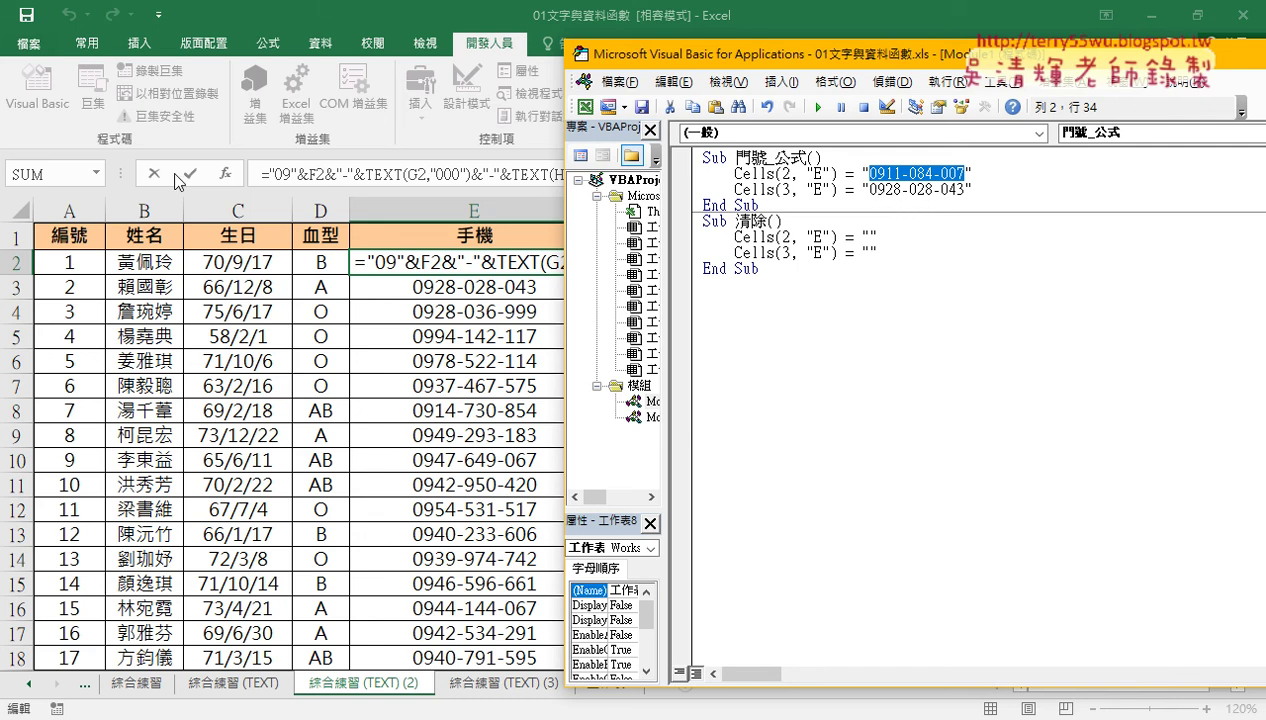
key(alt+F11)
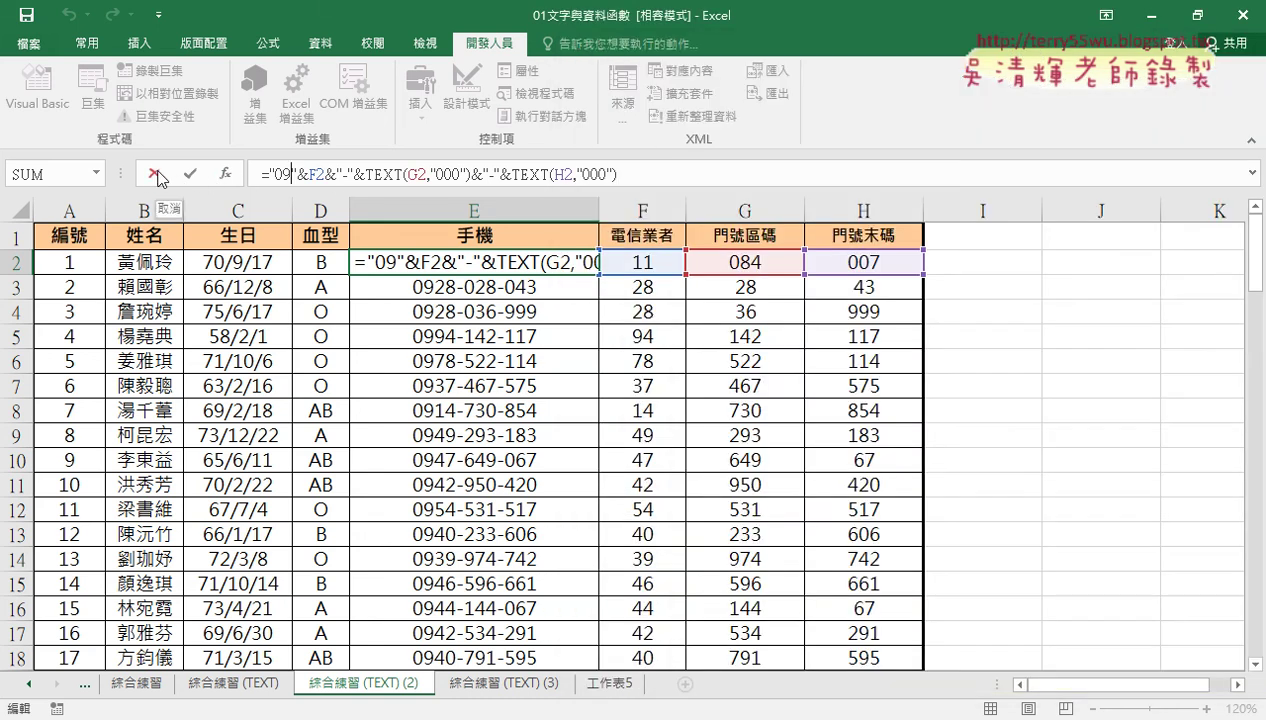
Recopy the full E2 formula, cancel editing the cell, and return to the VBA editor
drag(259, 174, 625, 173)
right_click(625, 173)
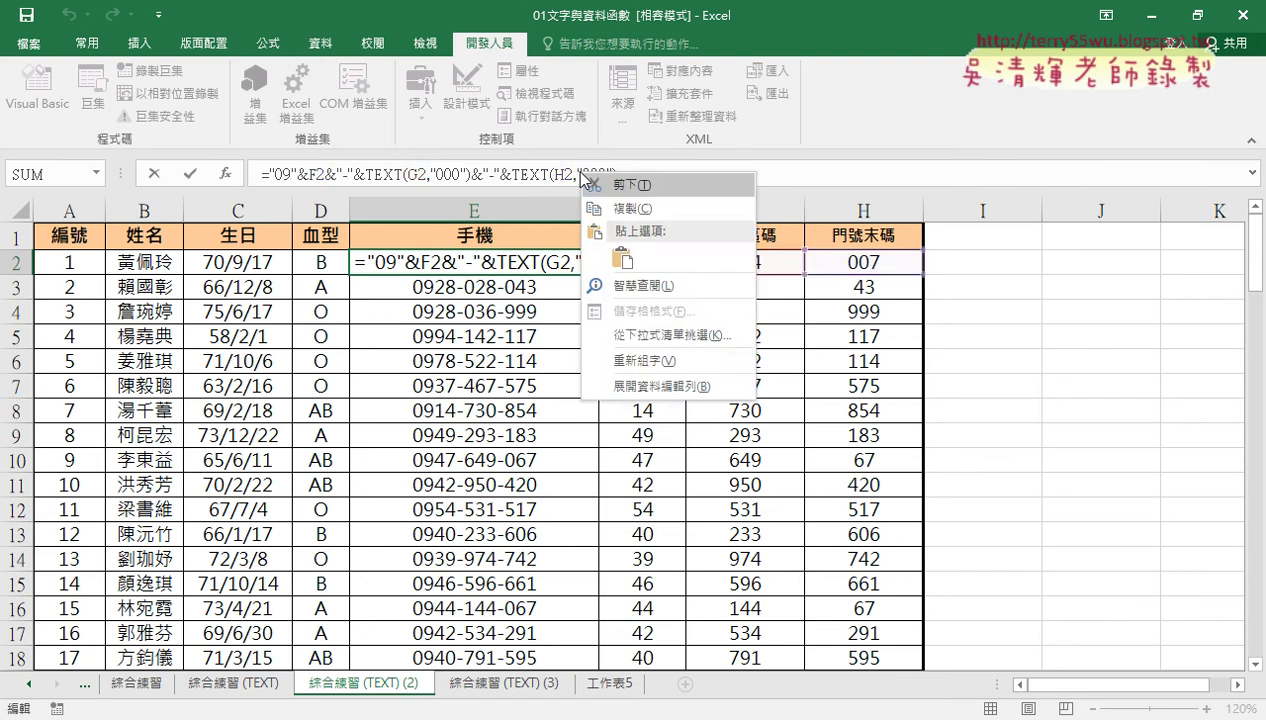
click(650, 197)
click(152, 174)
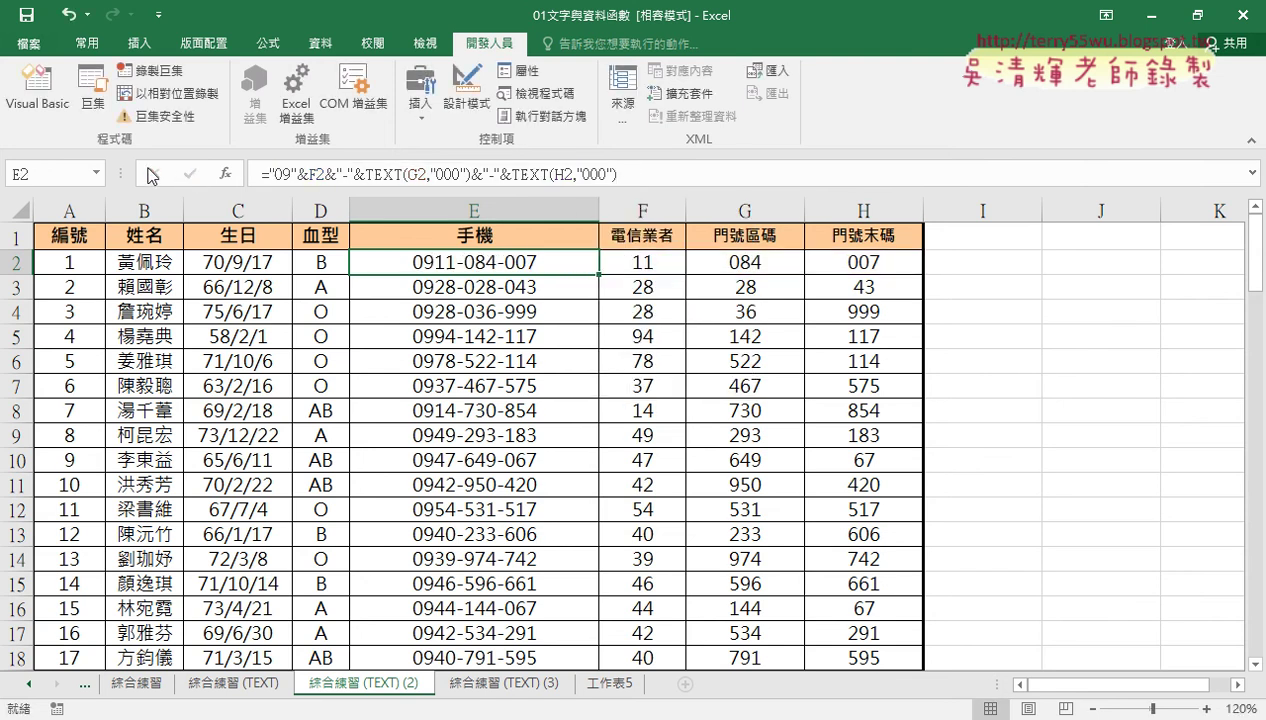
click(44, 108)
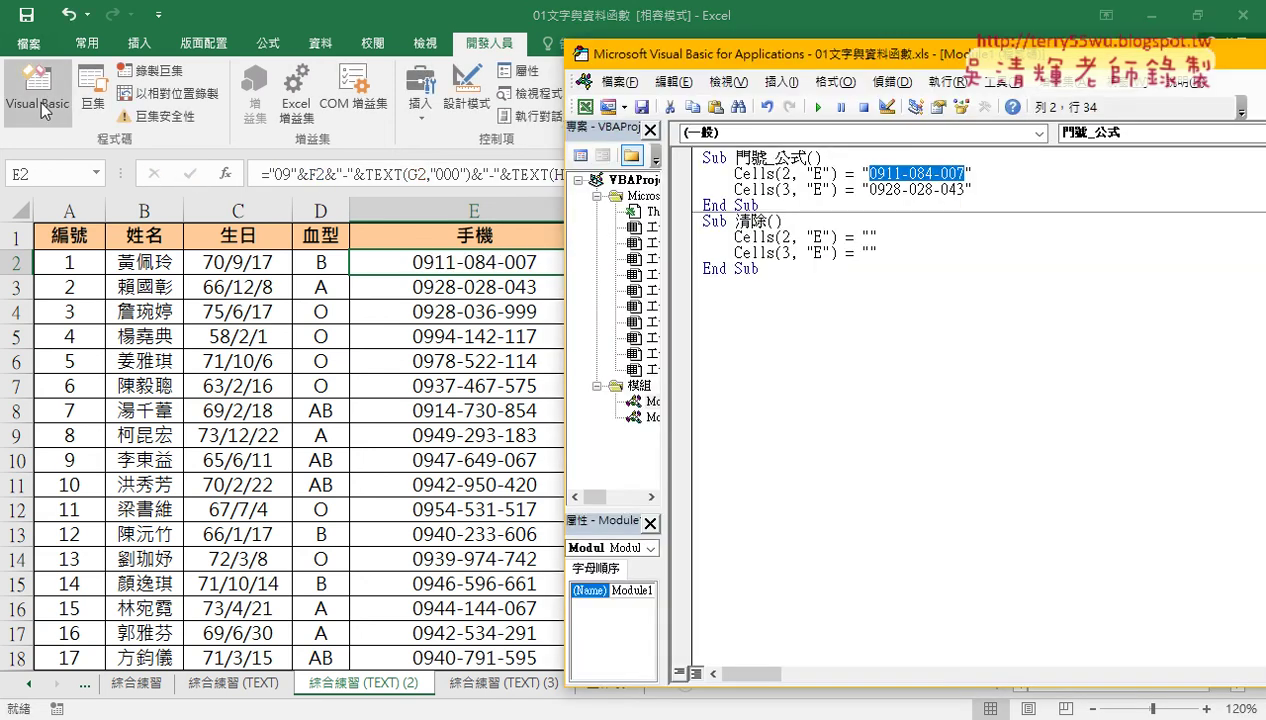
right_click(914, 174)
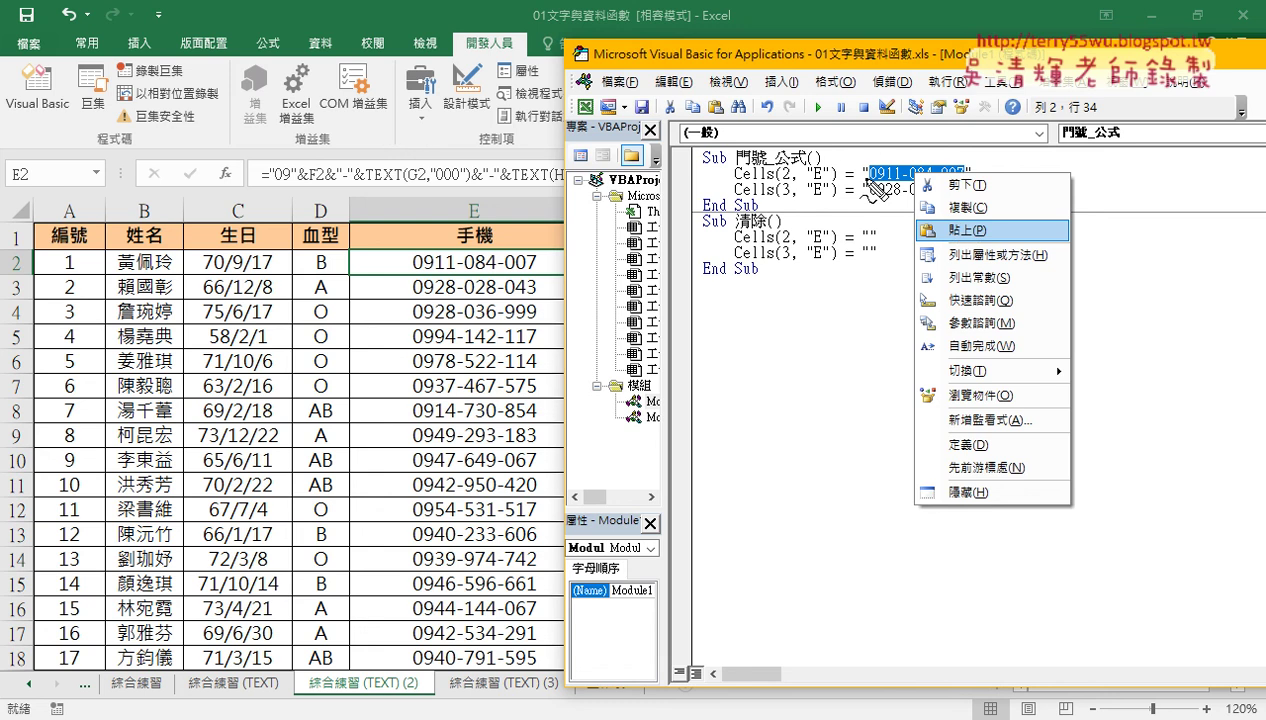
drag(868, 158, 866, 160)
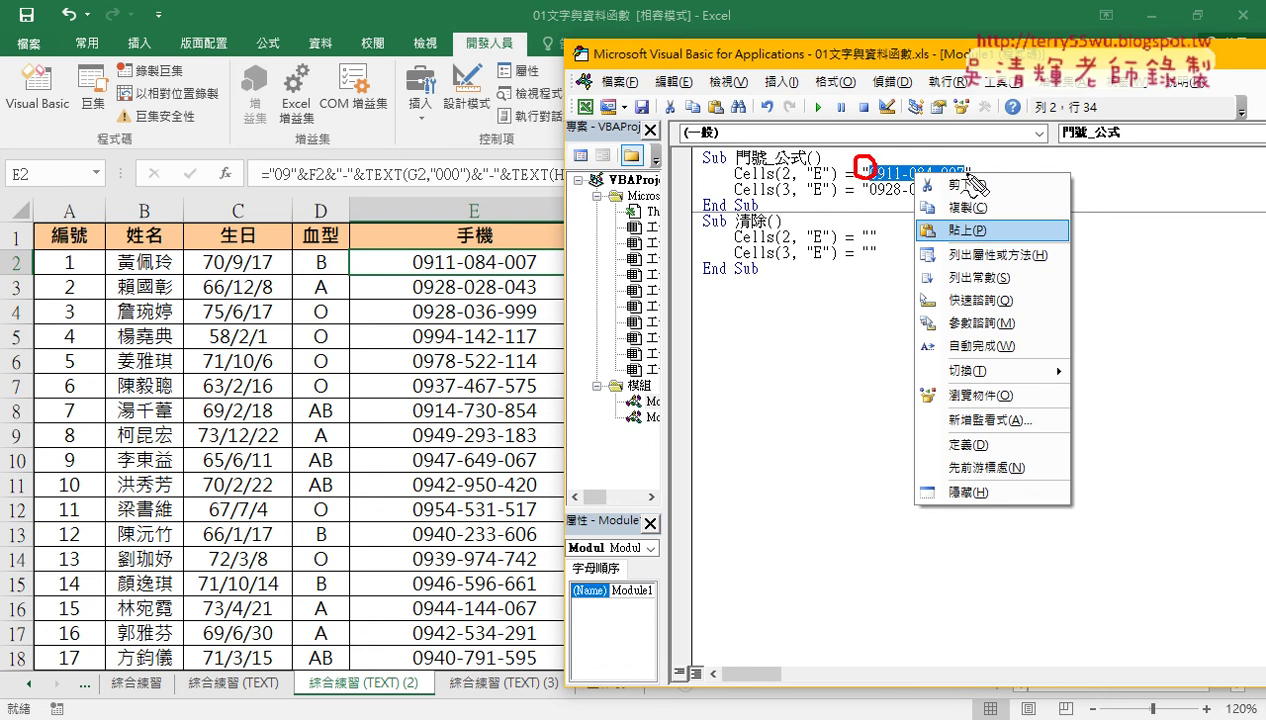
drag(968, 162, 972, 176)
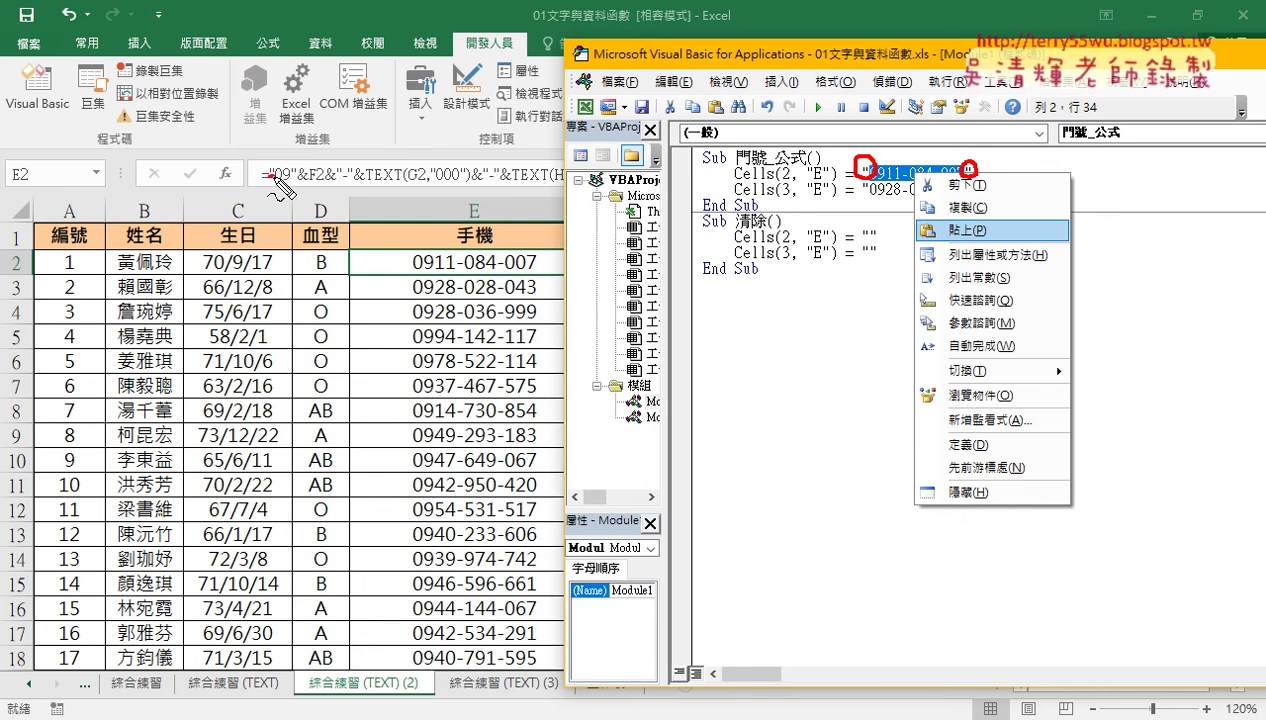
drag(266, 177, 341, 177)
drag(430, 157, 910, 146)
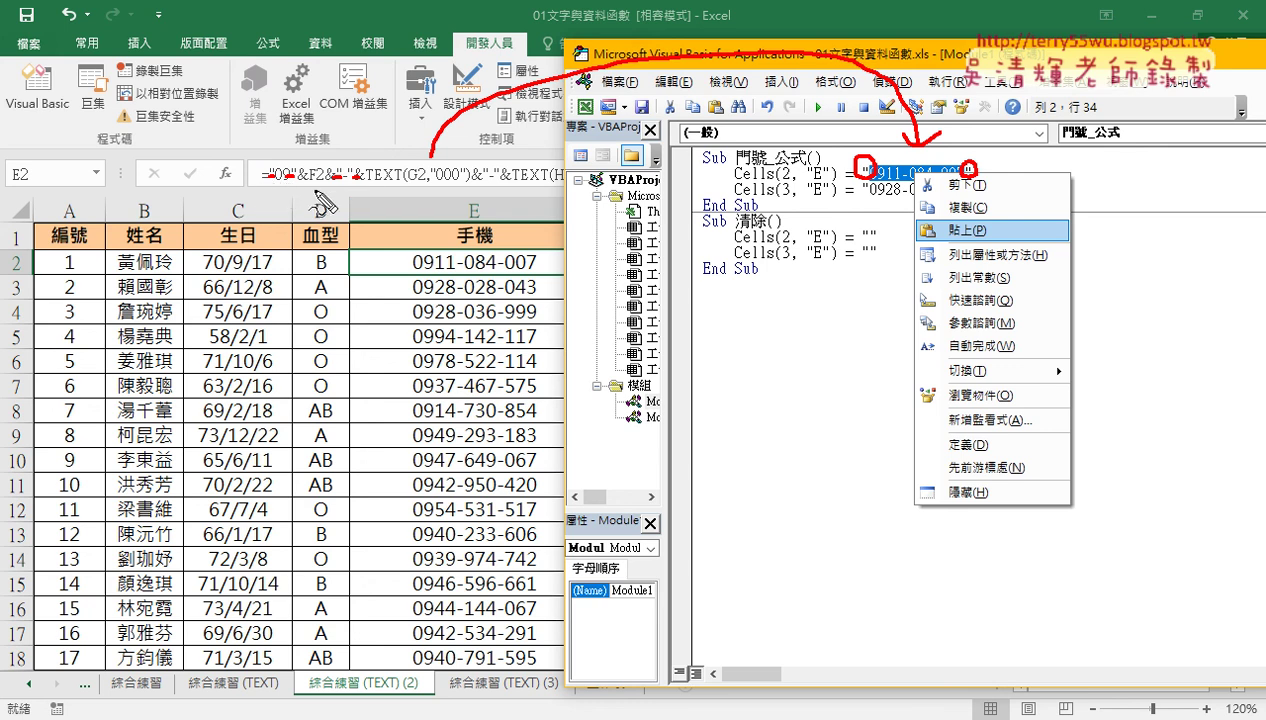
drag(270, 185, 565, 185)
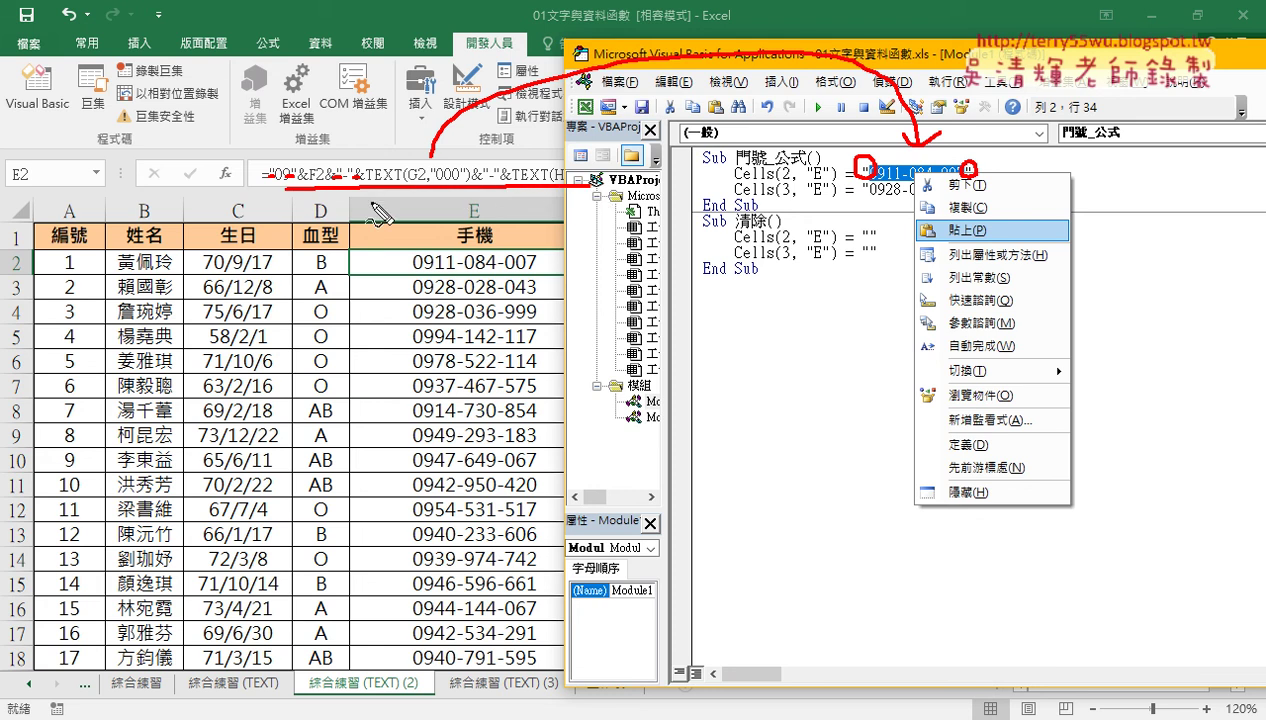
drag(279, 203, 278, 221)
drag(290, 203, 289, 221)
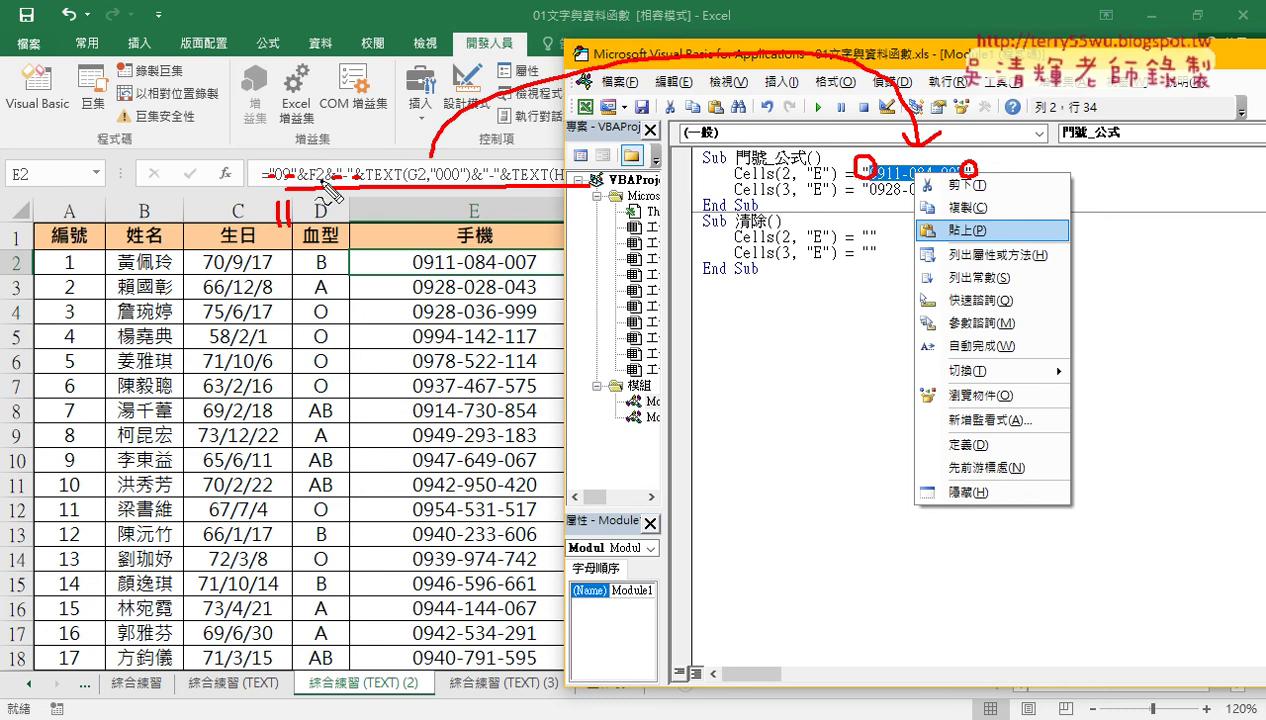
drag(329, 241, 350, 262)
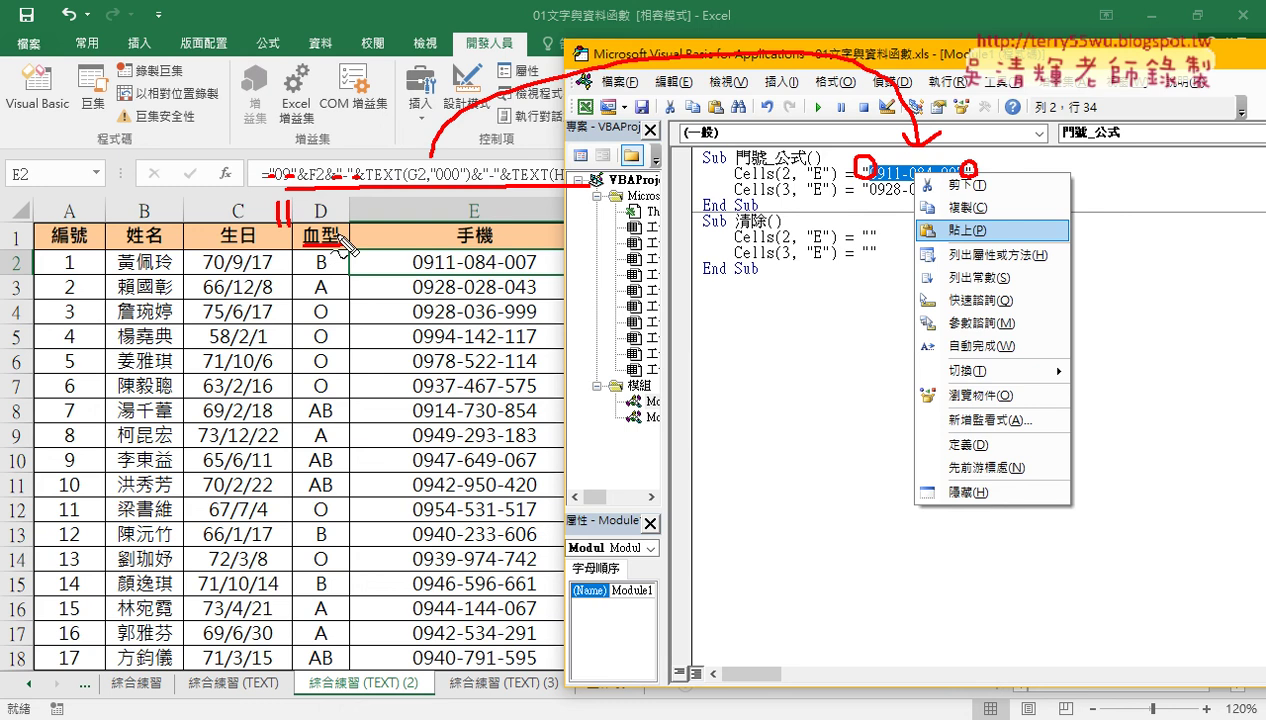
mouse_move(383, 213)
mouse_down()
mouse_move(380, 242)
mouse_move(410, 250)
mouse_up()
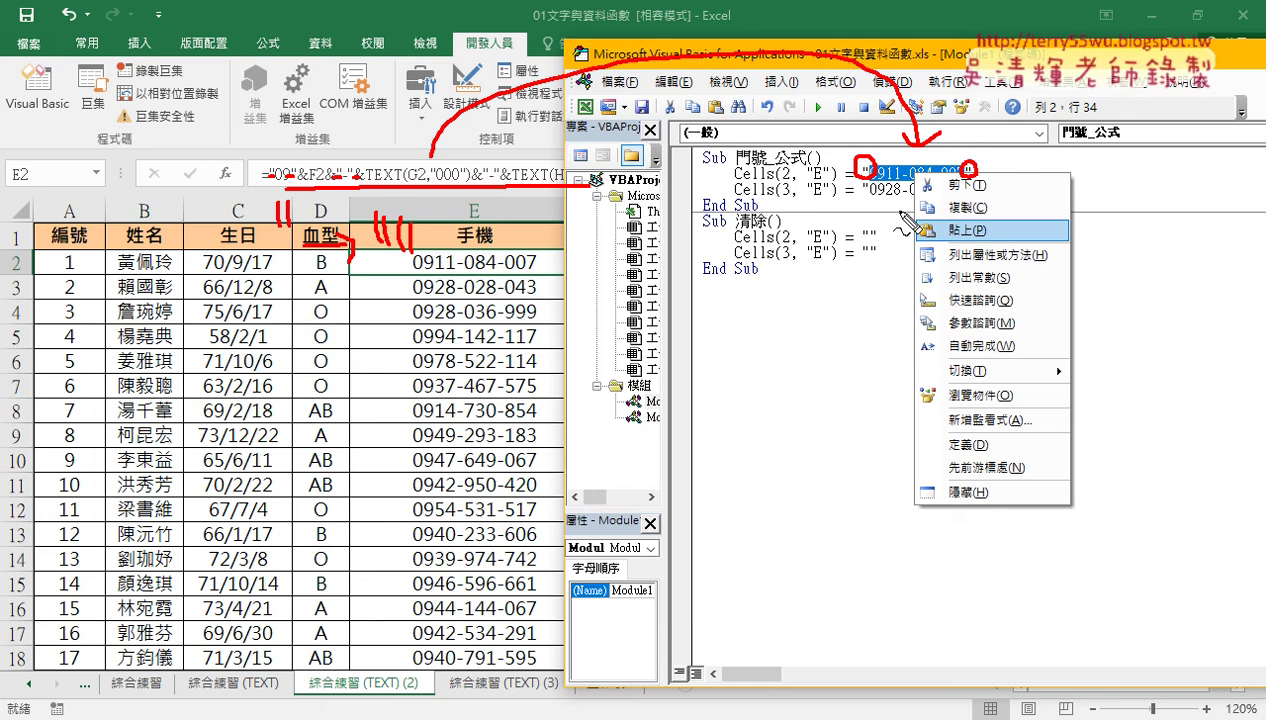
key(Escape)
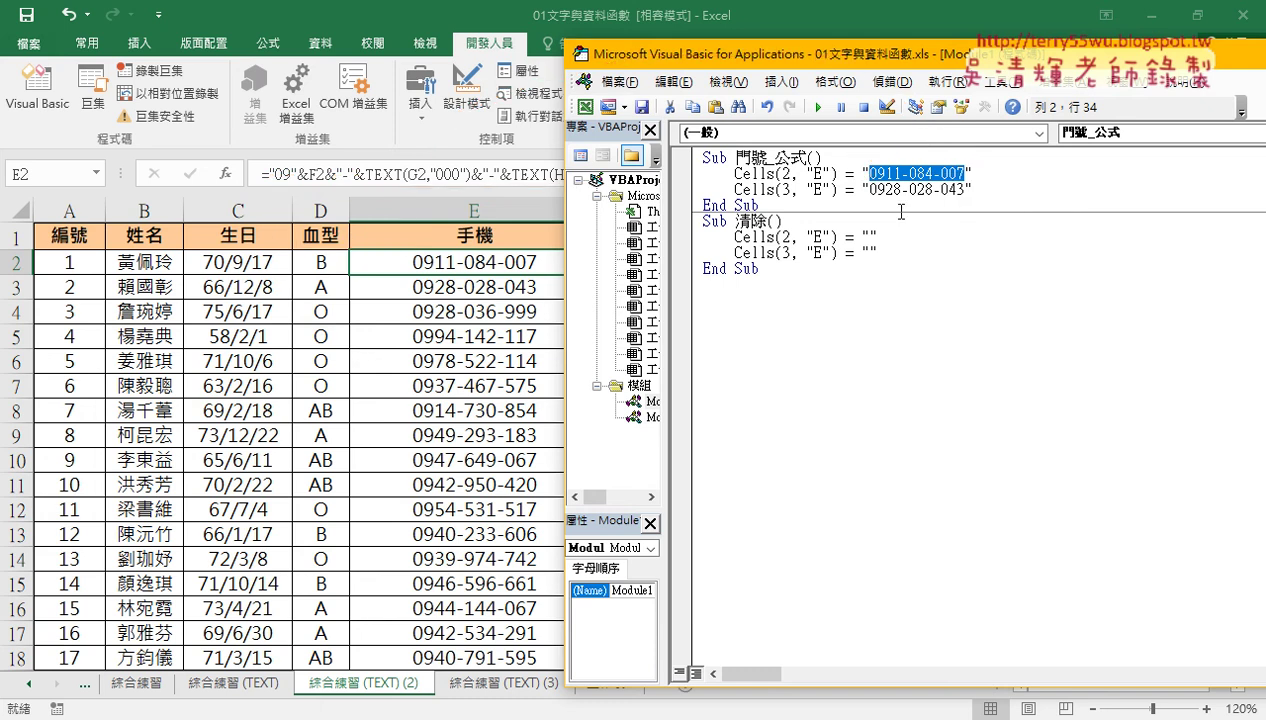
right_click(894, 178)
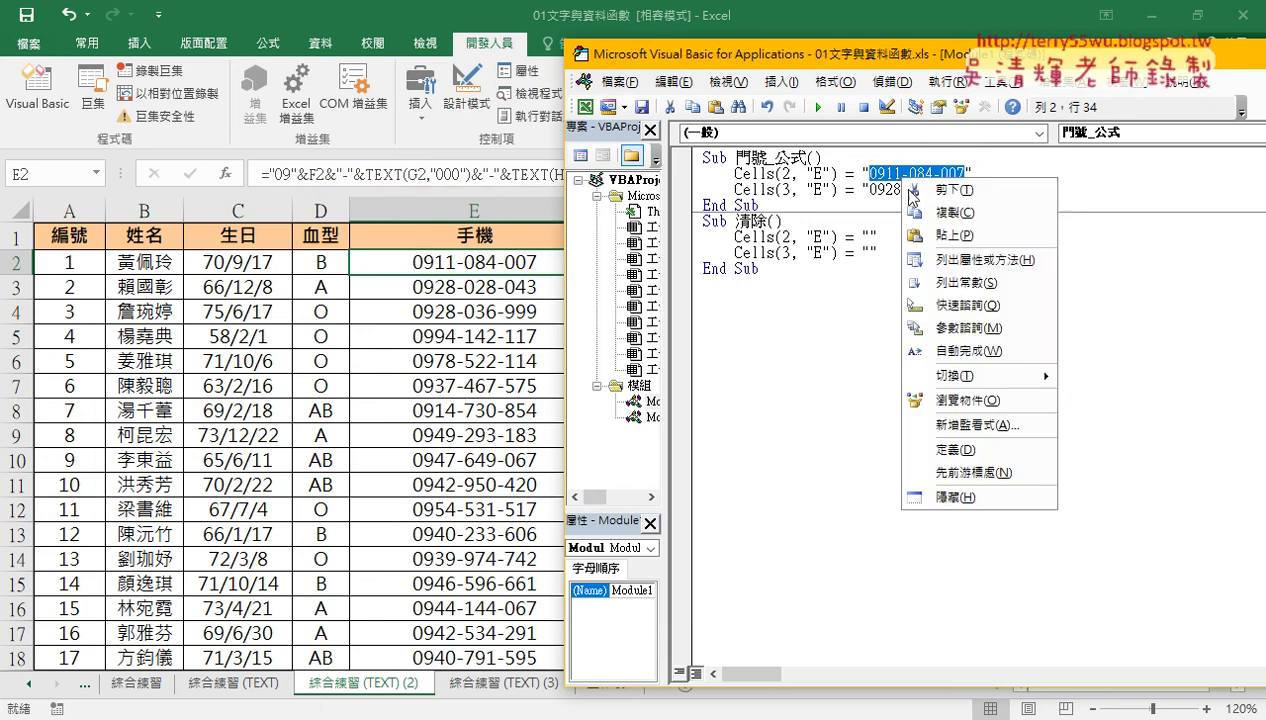
click(949, 248)
click(940, 333)
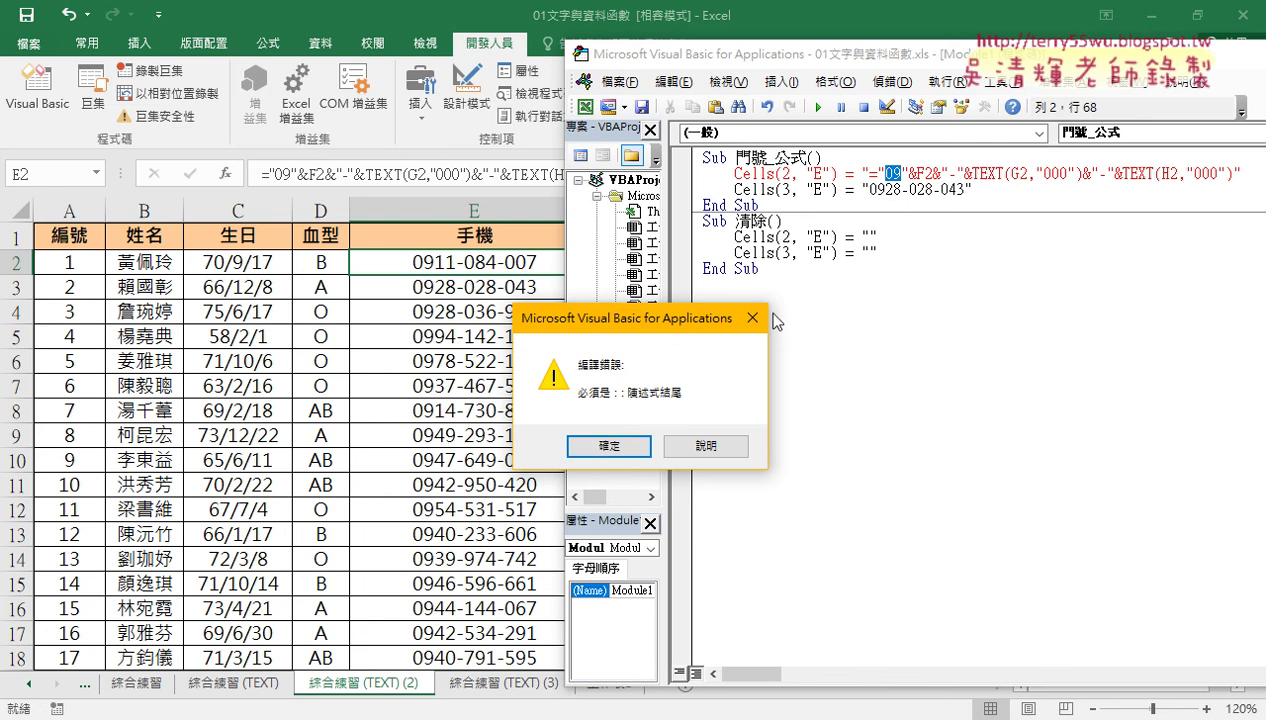
click(628, 447)
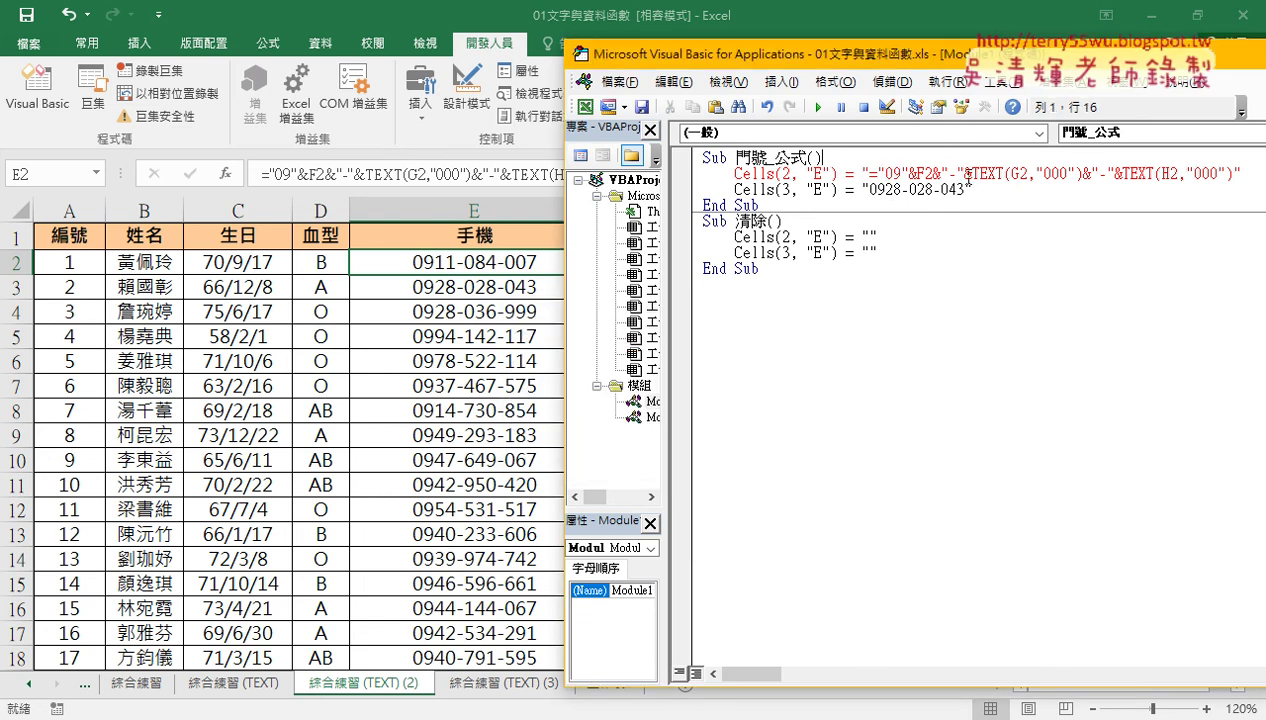
key(ctrl+z)
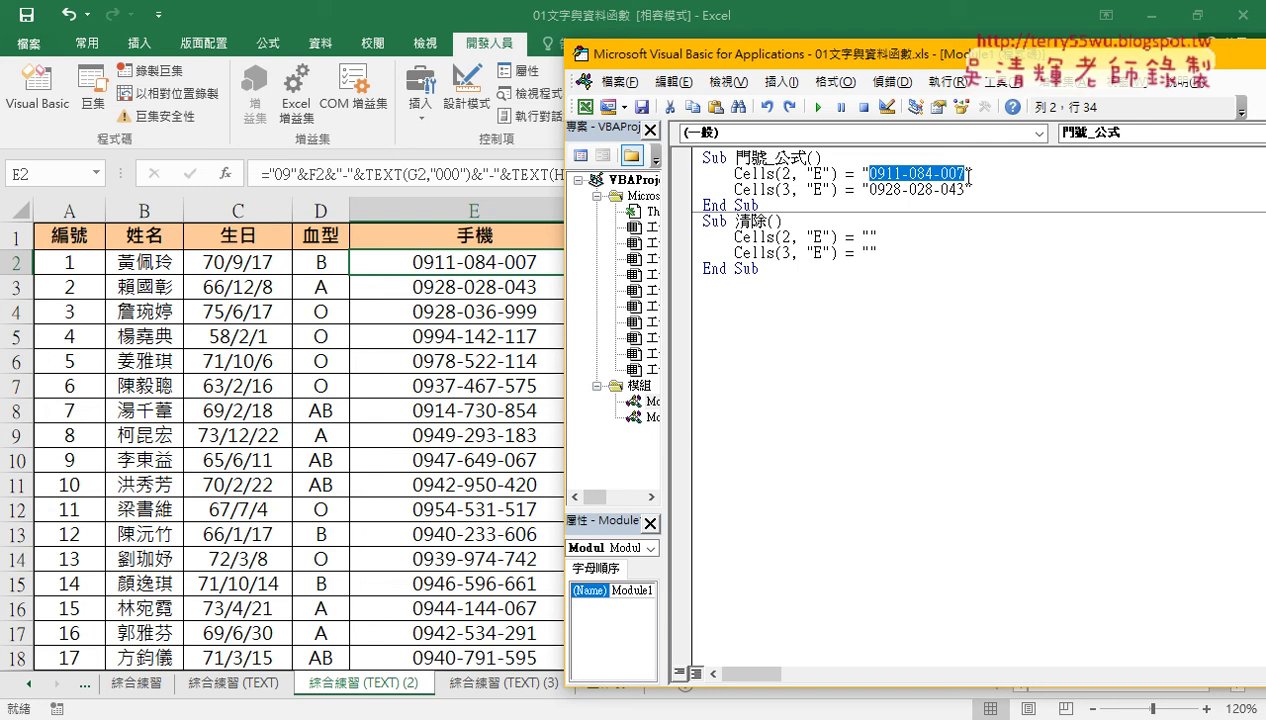
Repaste the formula, try doubling the quotes around "09" and after &F2&, then undo
text(="09"&F2&"-"&TEXT(G2,"000")&"-"&TEXT(H2,"000"))
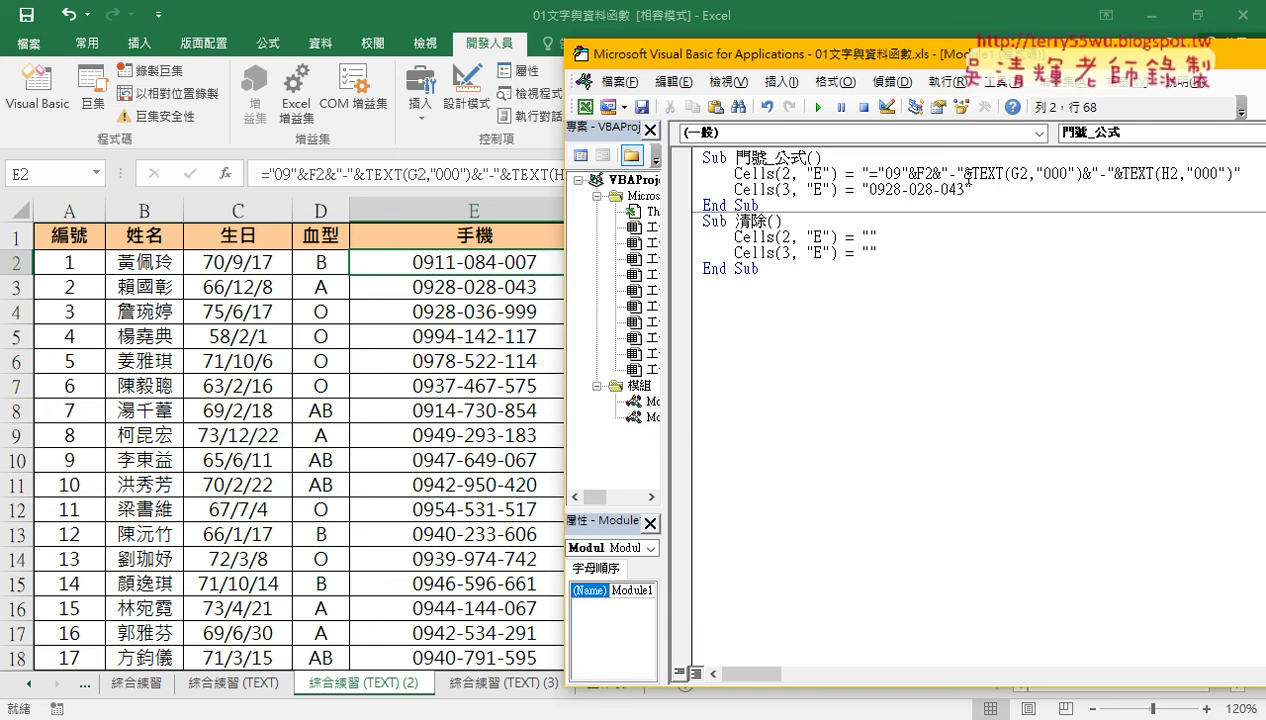
click(885, 174)
text(")
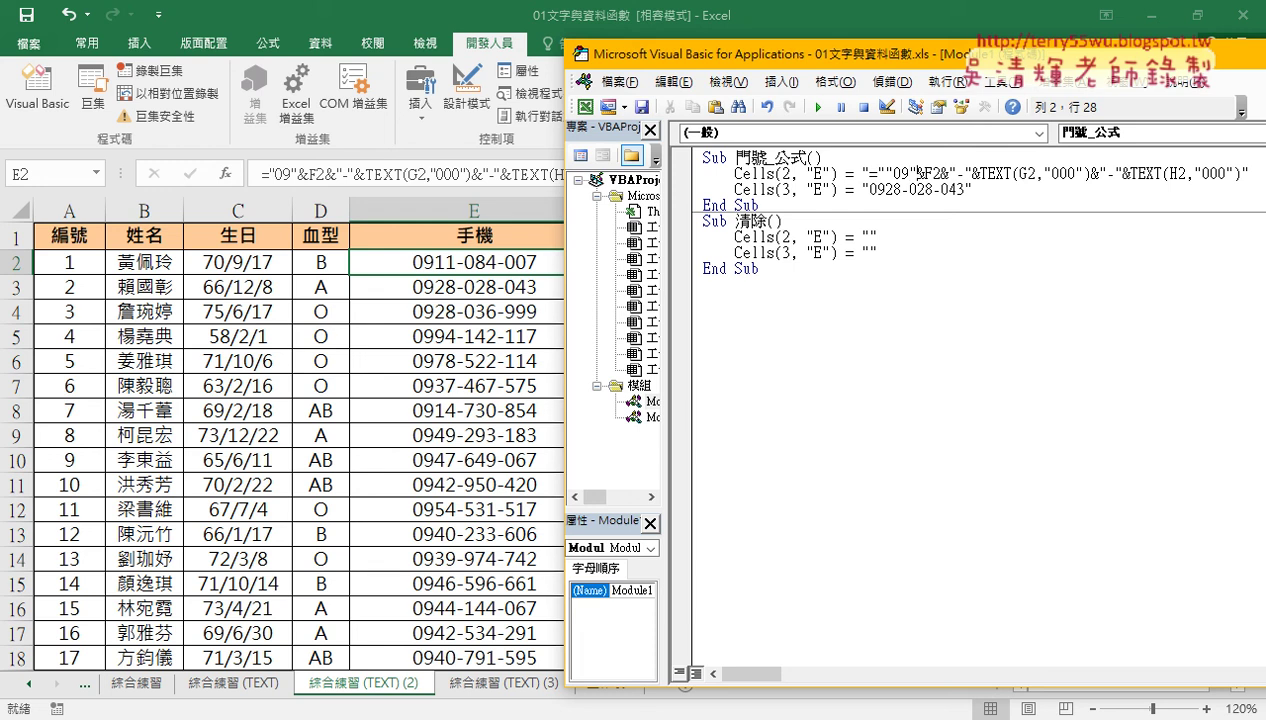
text(")
key(Right)
key(Right)
key(Right)
key(Right)
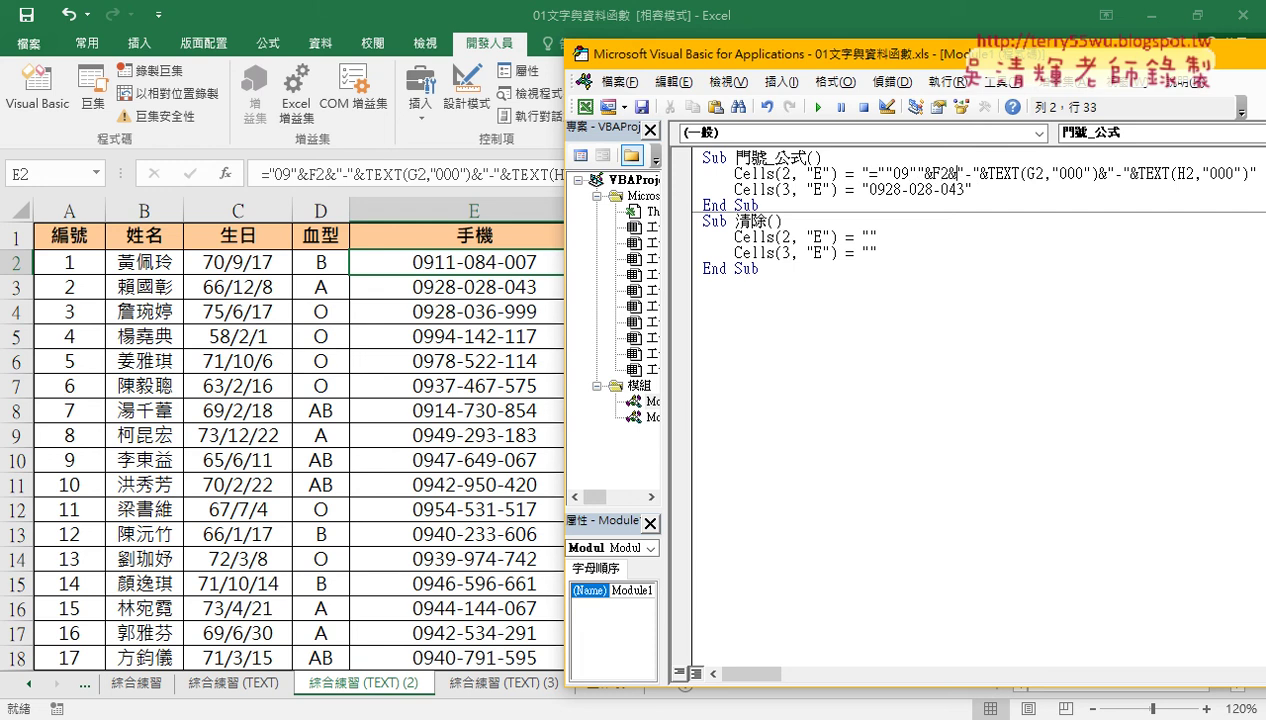
key(Right)
text(")
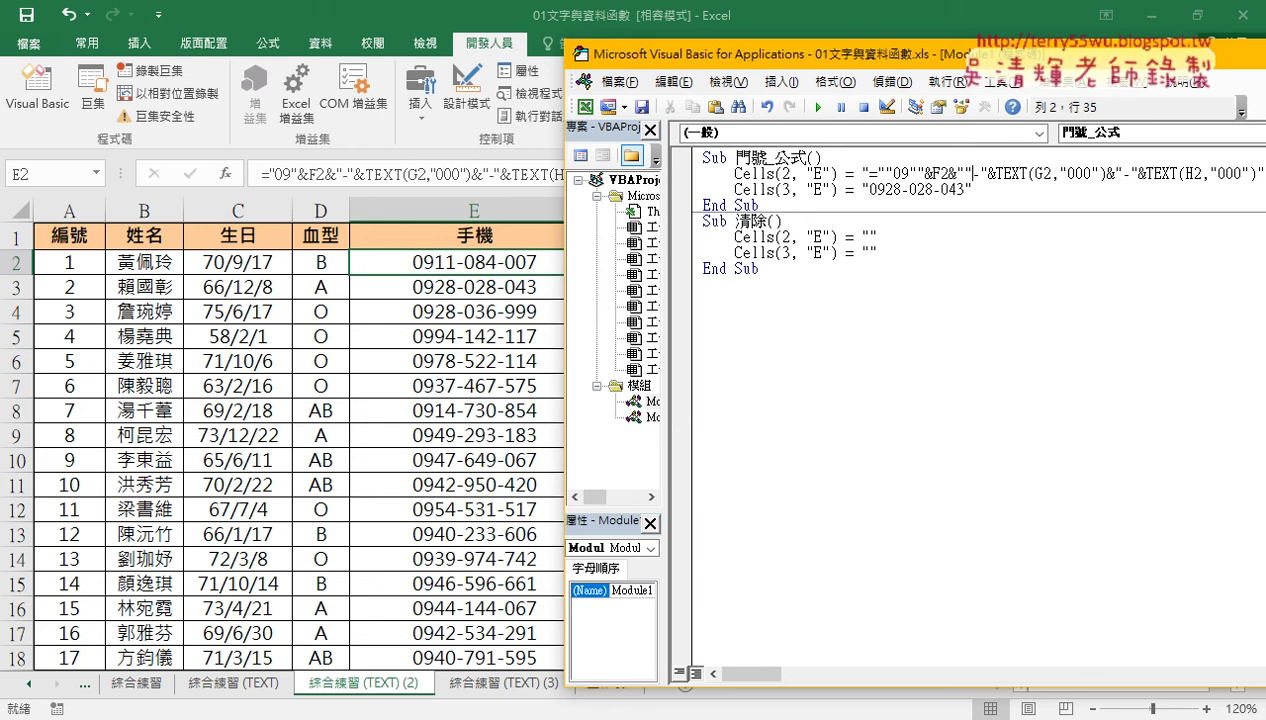
key(ctrl+z)
key(ctrl+z)
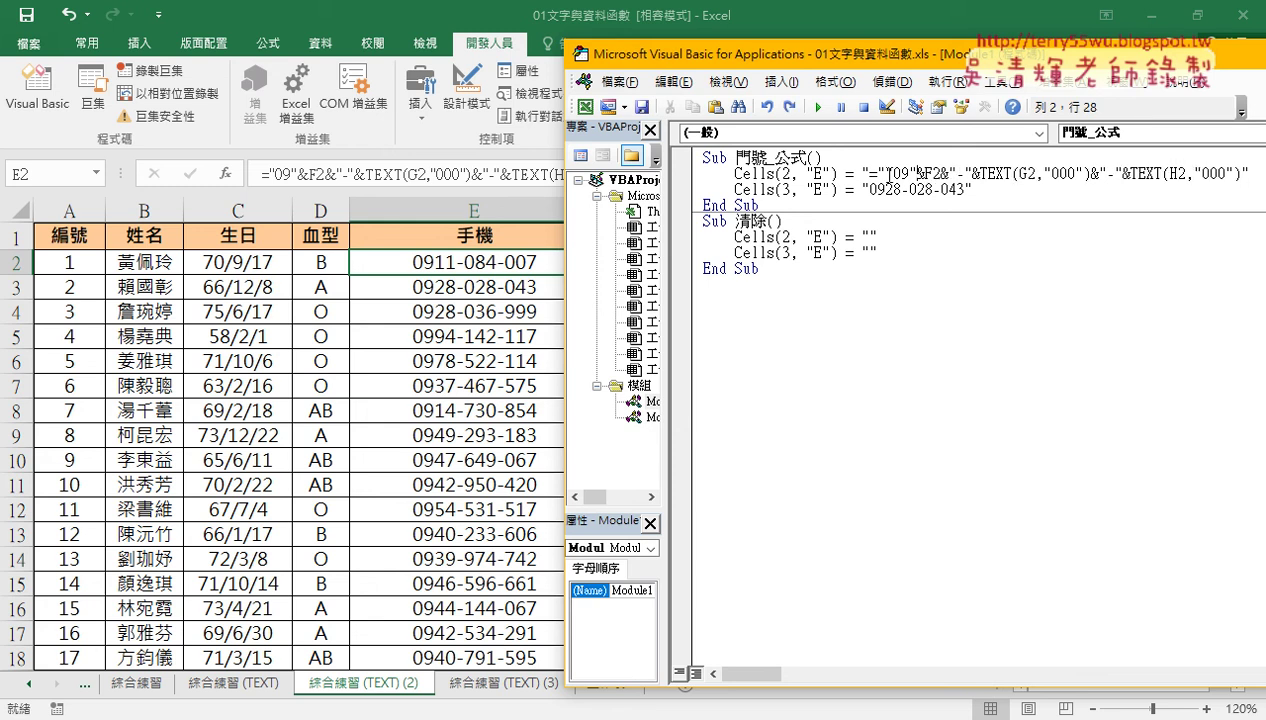
key(ctrl+z)
key(ctrl+z)
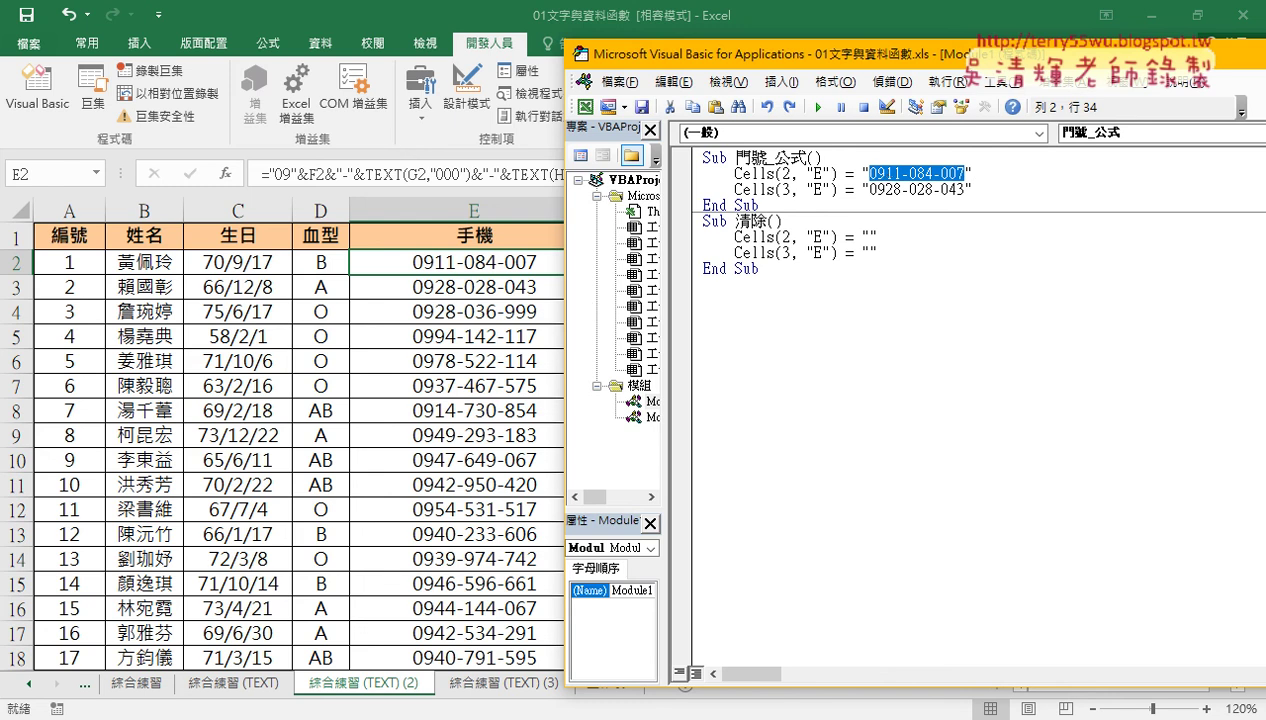
Browse All apps to Windows 附屬應用程式, and close the Snipping Tool launched by mistake
key(super)
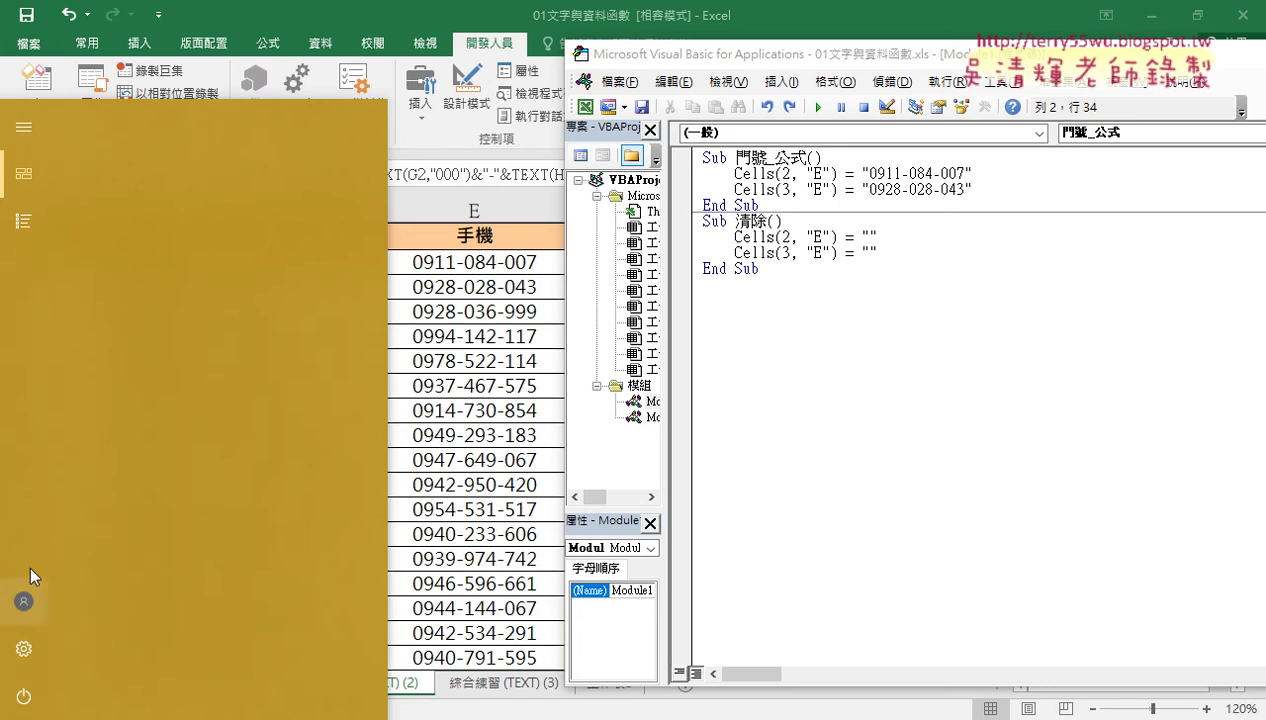
click(26, 237)
scroll(235, 411, down, 2)
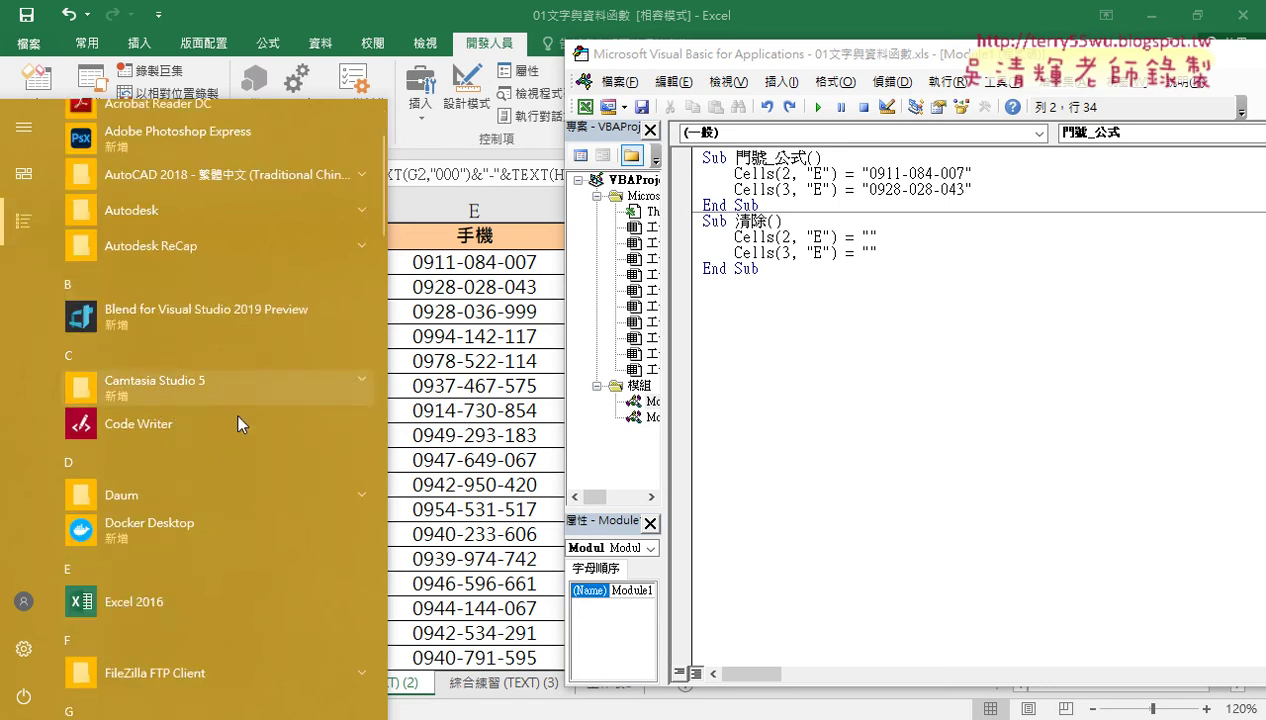
scroll(235, 411, down, 5)
scroll(235, 411, down, 1)
scroll(235, 411, down, 3)
scroll(235, 411, down, 4)
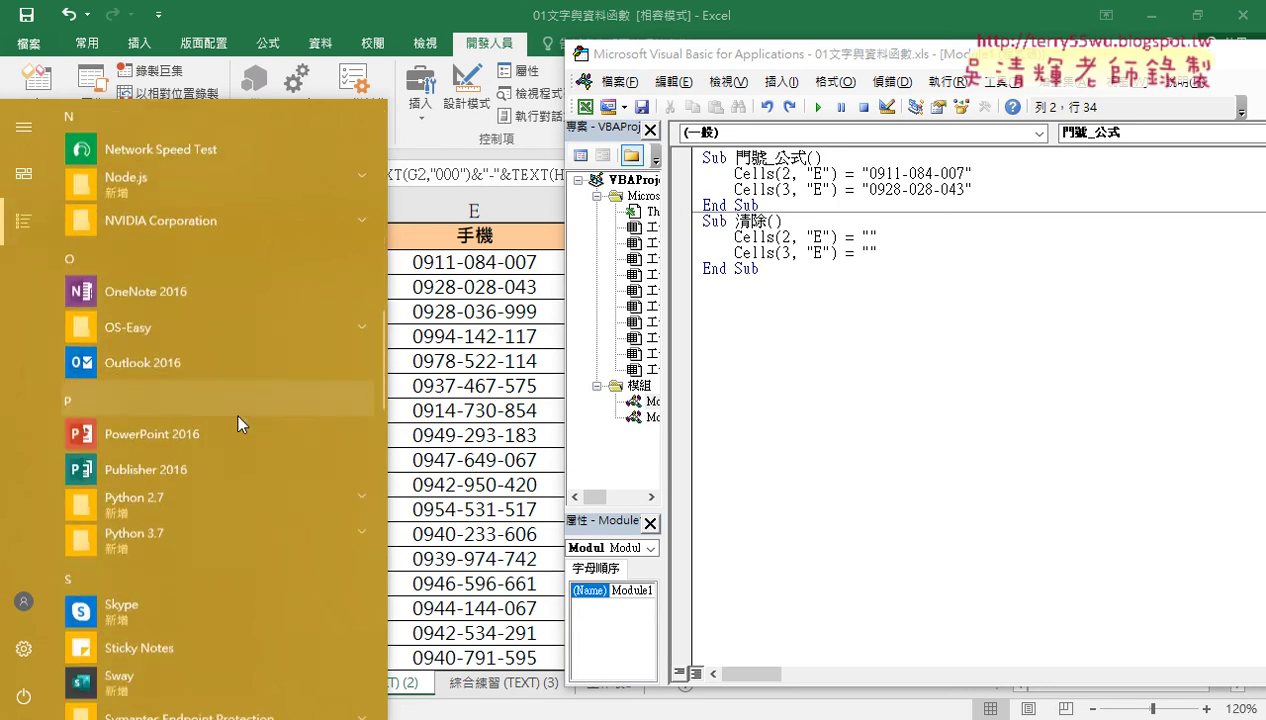
scroll(235, 411, down, 4)
scroll(235, 411, down, 2)
scroll(235, 411, down, 2)
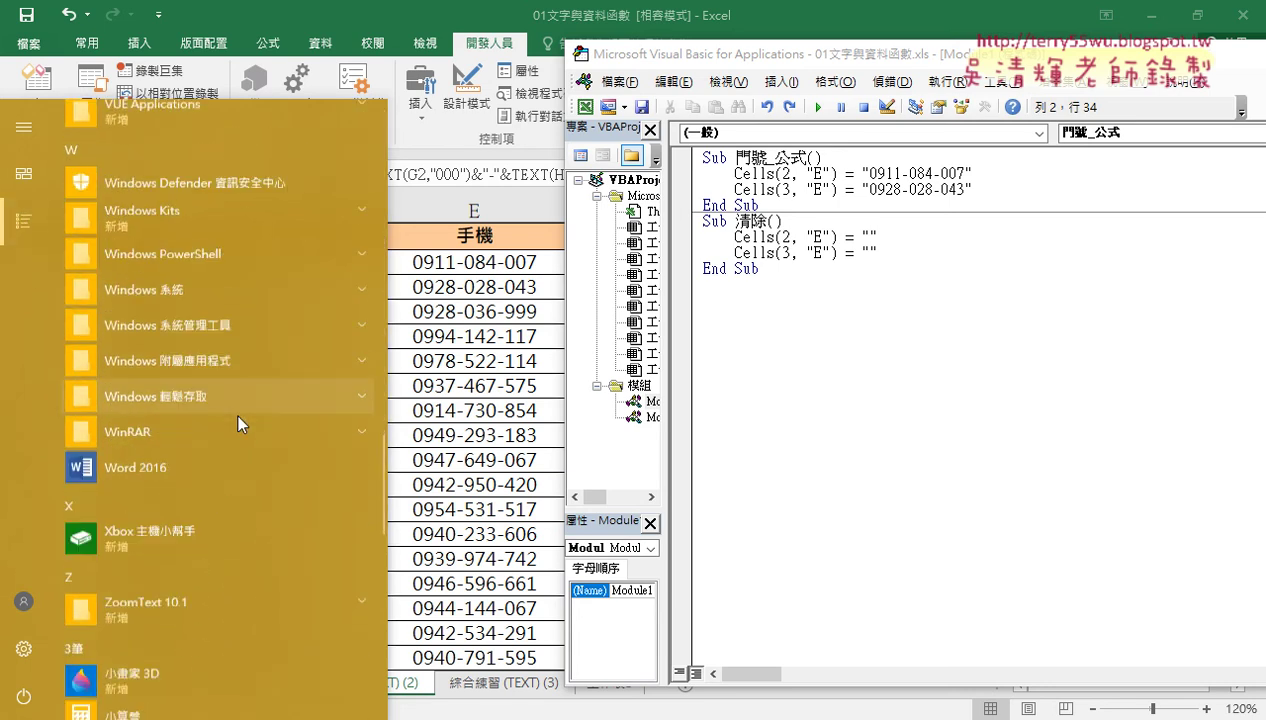
click(190, 356)
scroll(177, 602, down, 3)
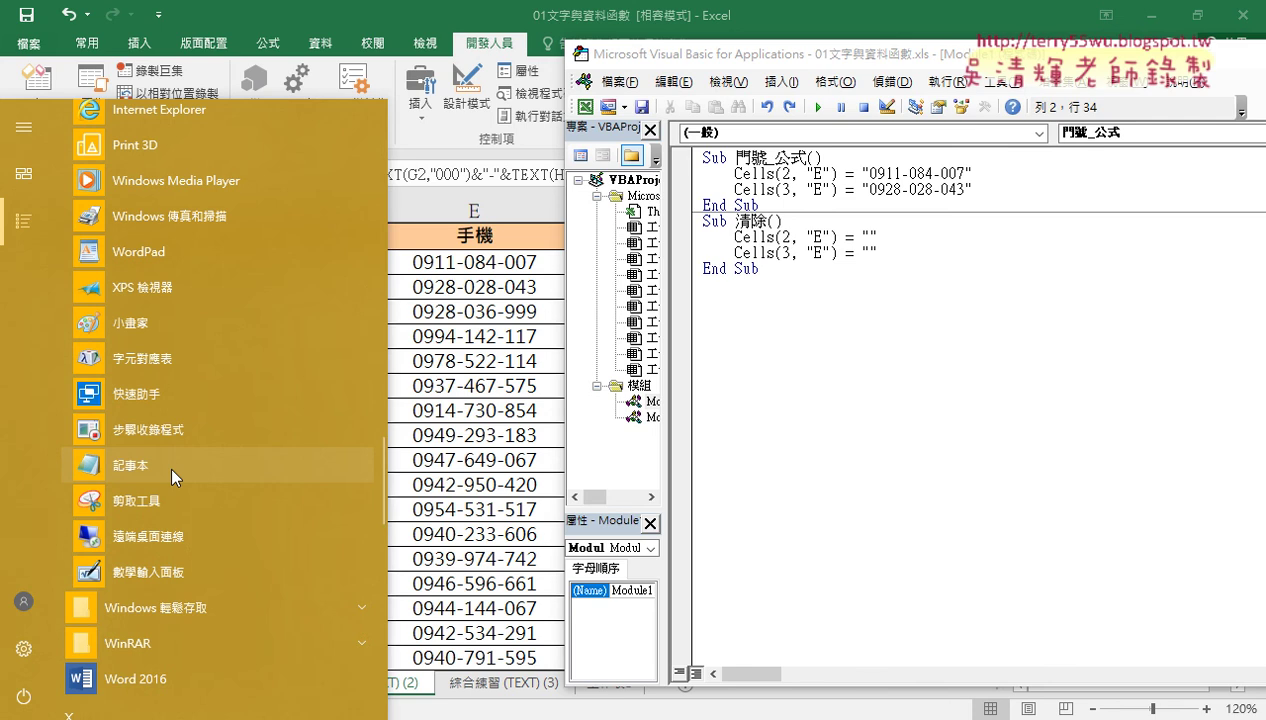
click(188, 477)
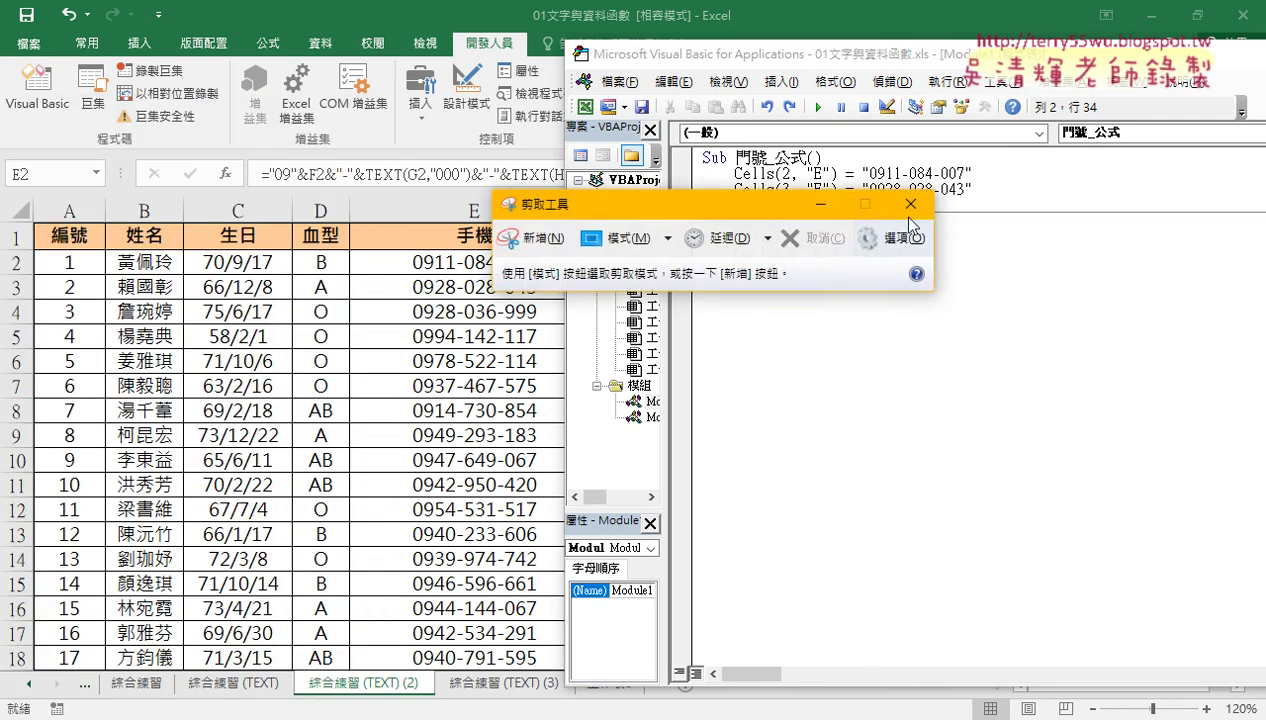
click(910, 203)
Launch 記事本 (Notepad) from the Windows 附屬應用程式 folder
key(super)
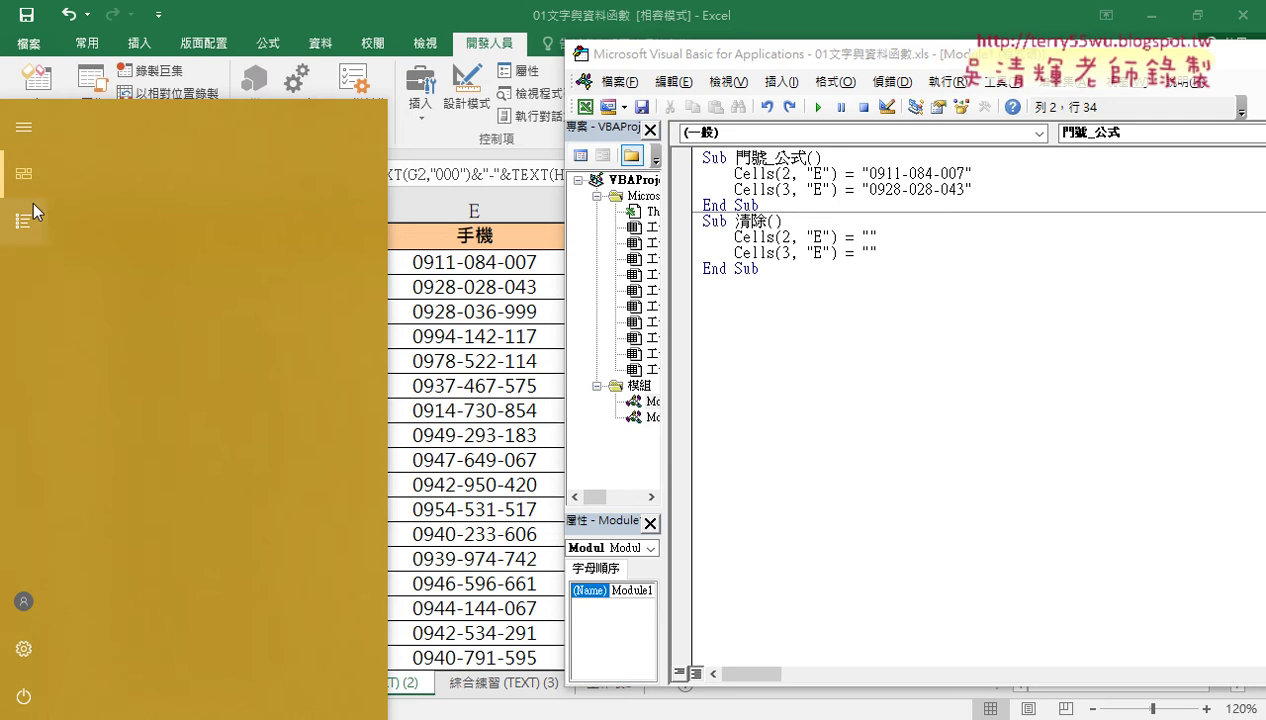
scroll(203, 410, down, 5)
scroll(204, 418, down, 5)
scroll(204, 424, down, 5)
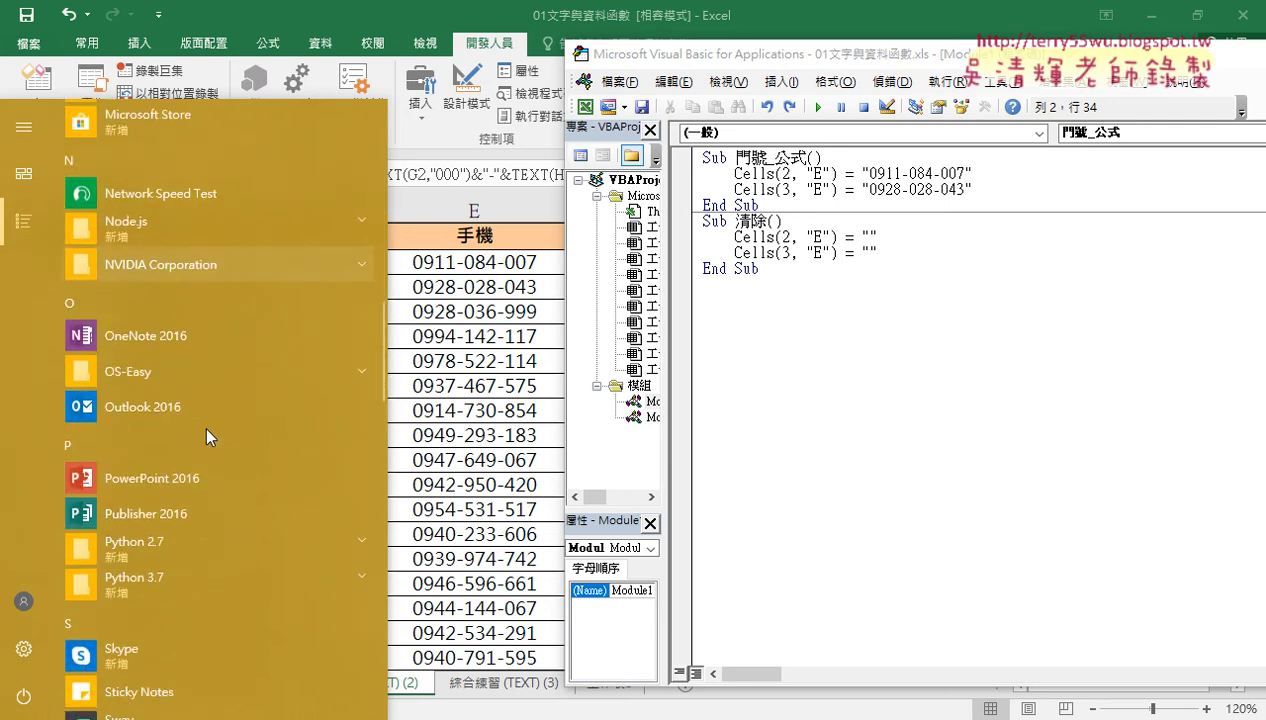
scroll(204, 424, down, 3)
scroll(204, 424, down, 1)
scroll(204, 424, down, 2)
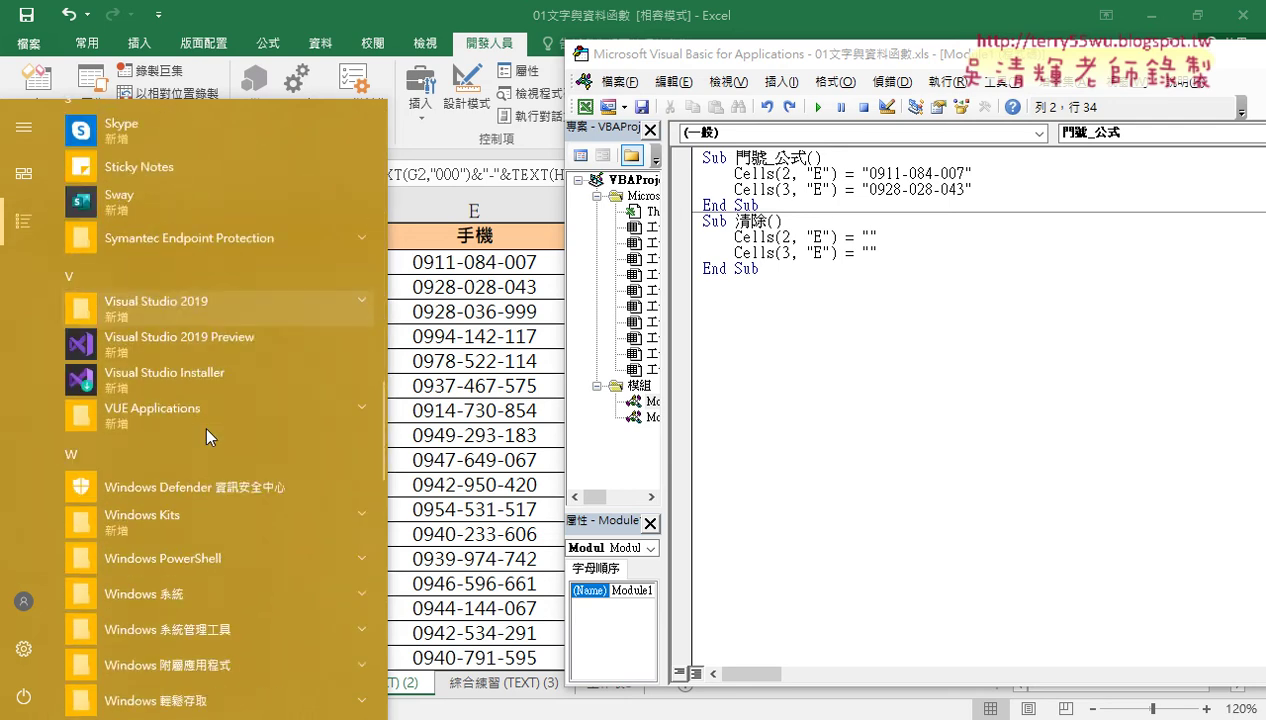
scroll(204, 424, down, 3)
click(214, 446)
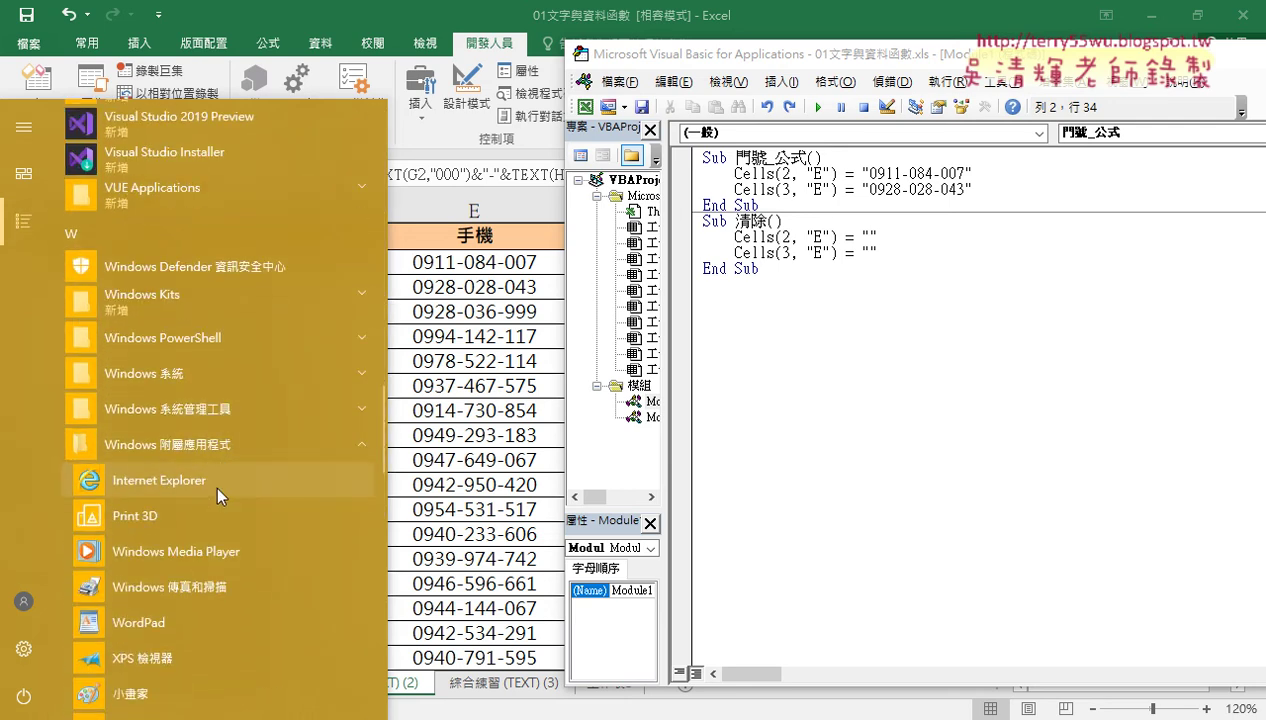
scroll(218, 492, down, 3)
click(155, 563)
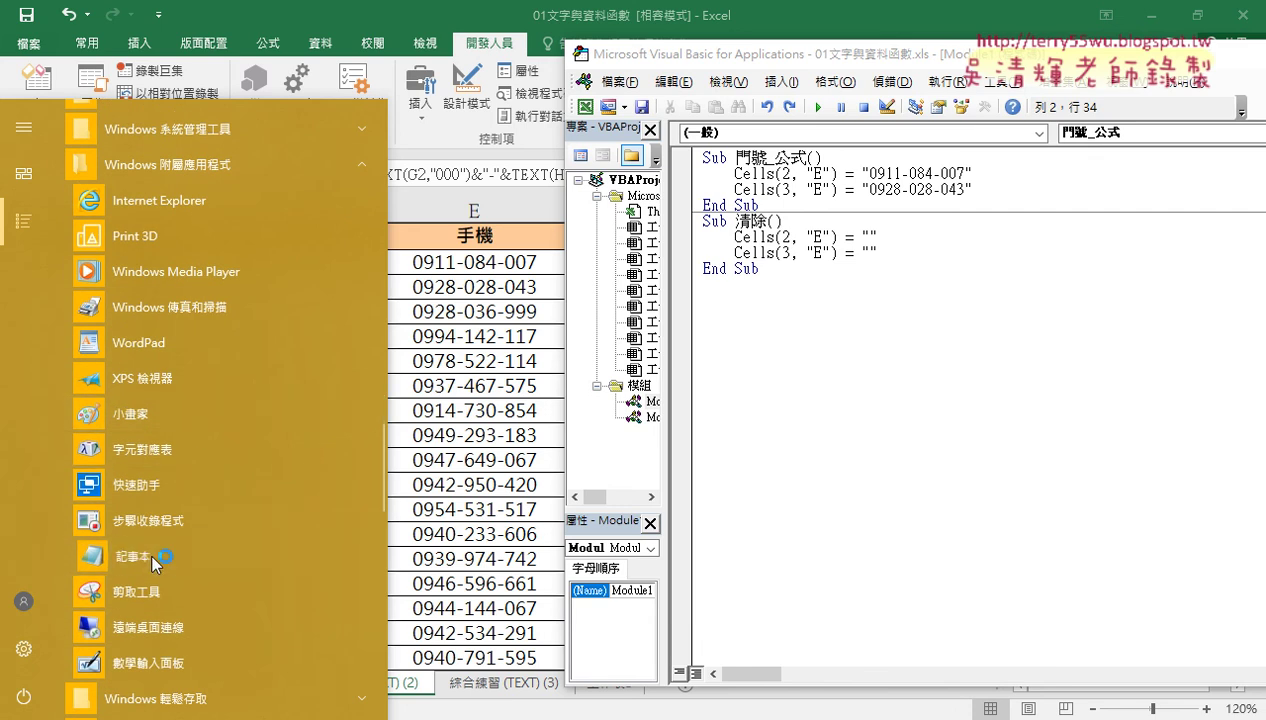
Paste the copied E2 formula into the new Notepad window
drag(340, 170, 345, 268)
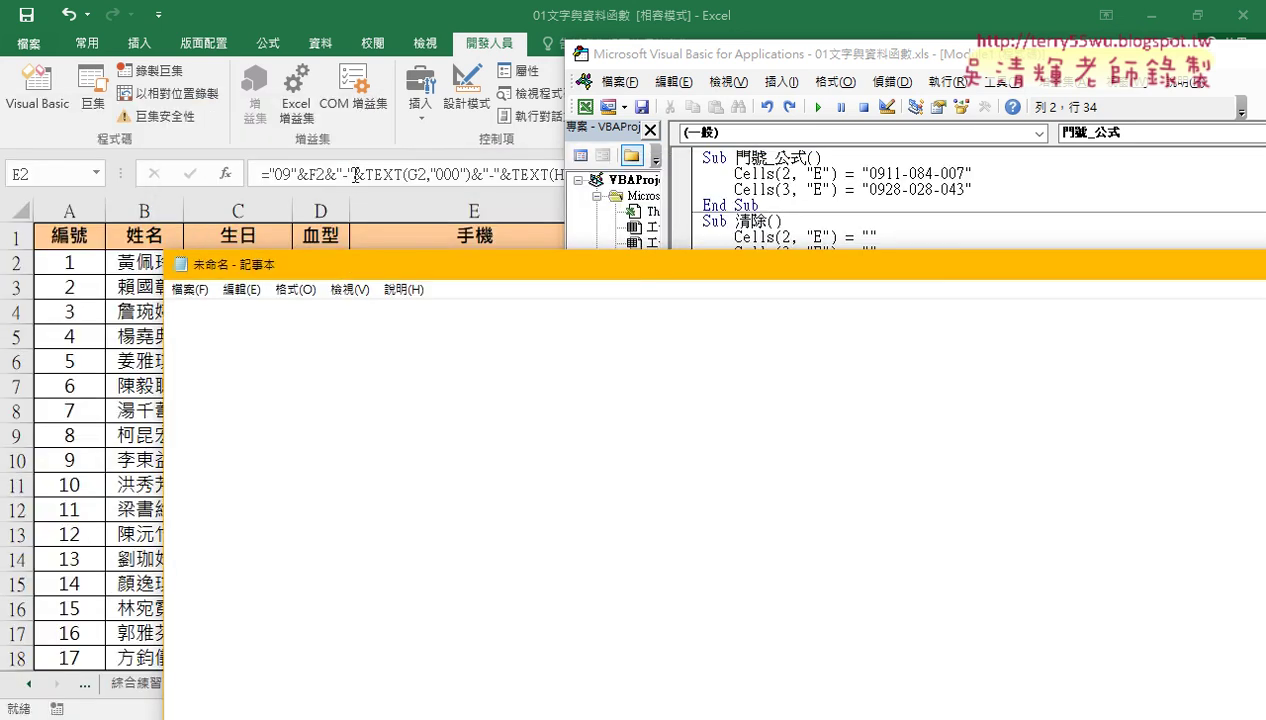
right_click(276, 357)
click(328, 443)
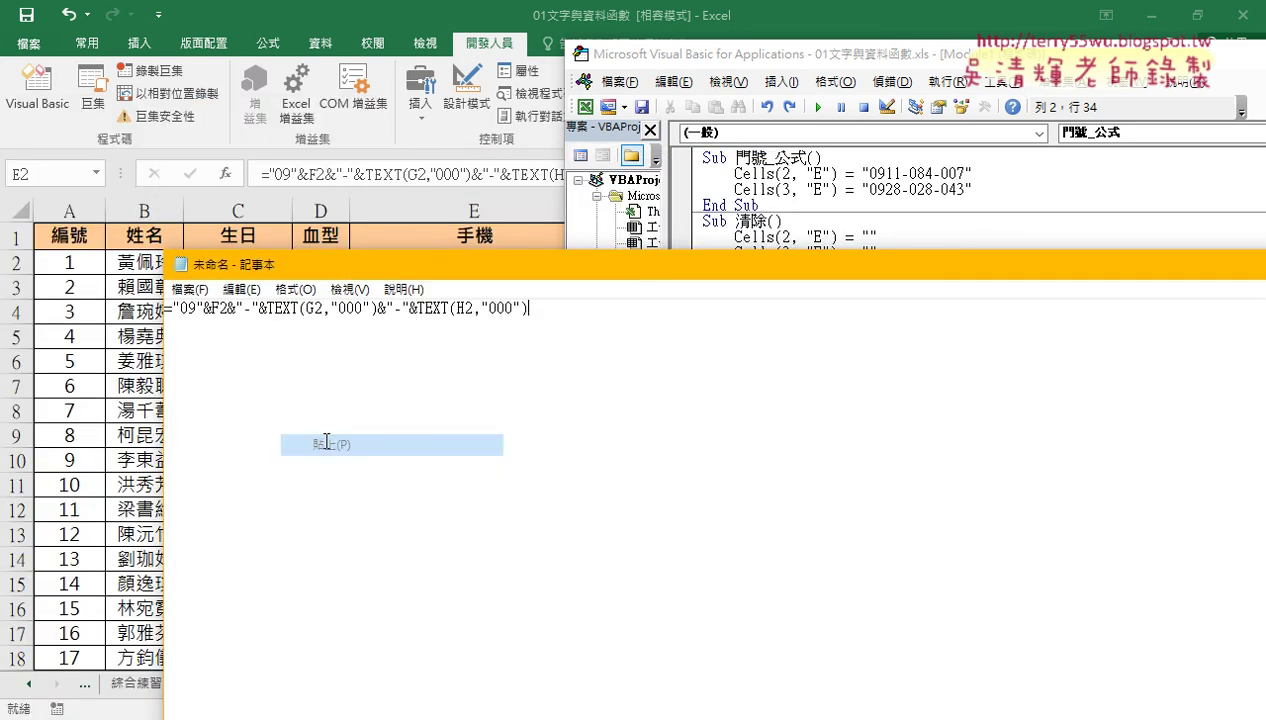
Replace every " with "" via Replace All, then select the resulting formula line
click(240, 289)
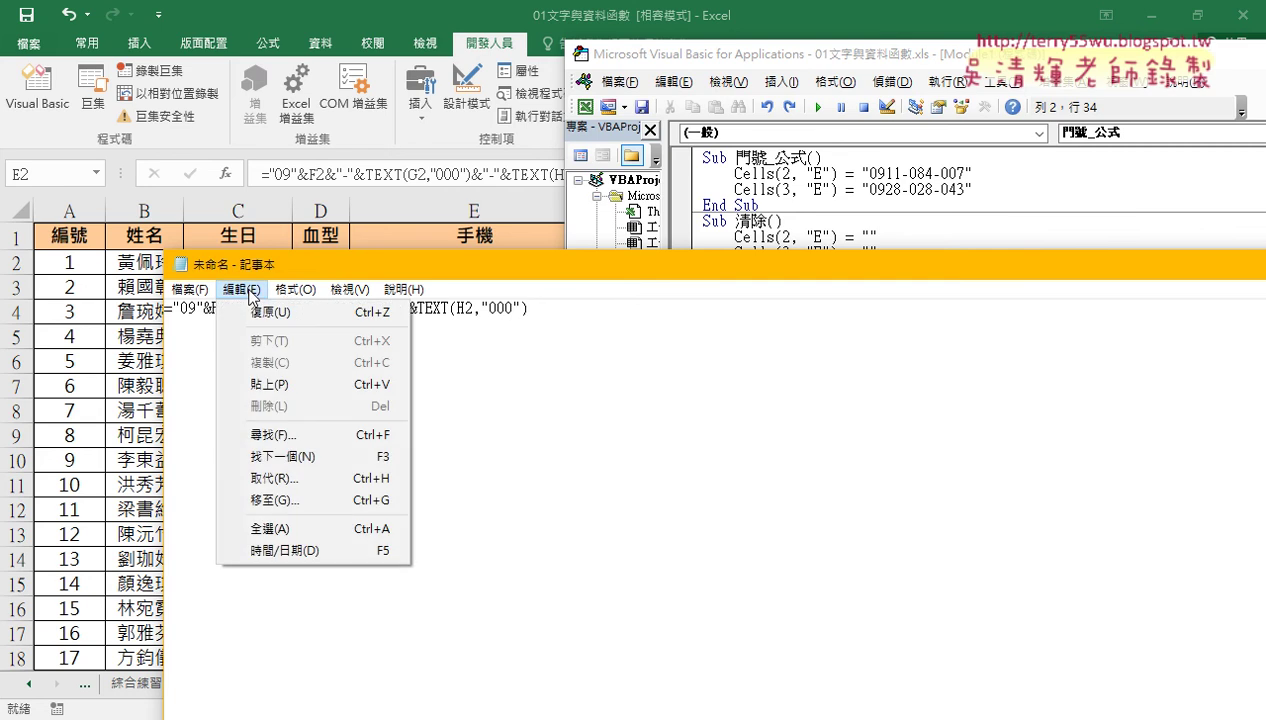
click(262, 479)
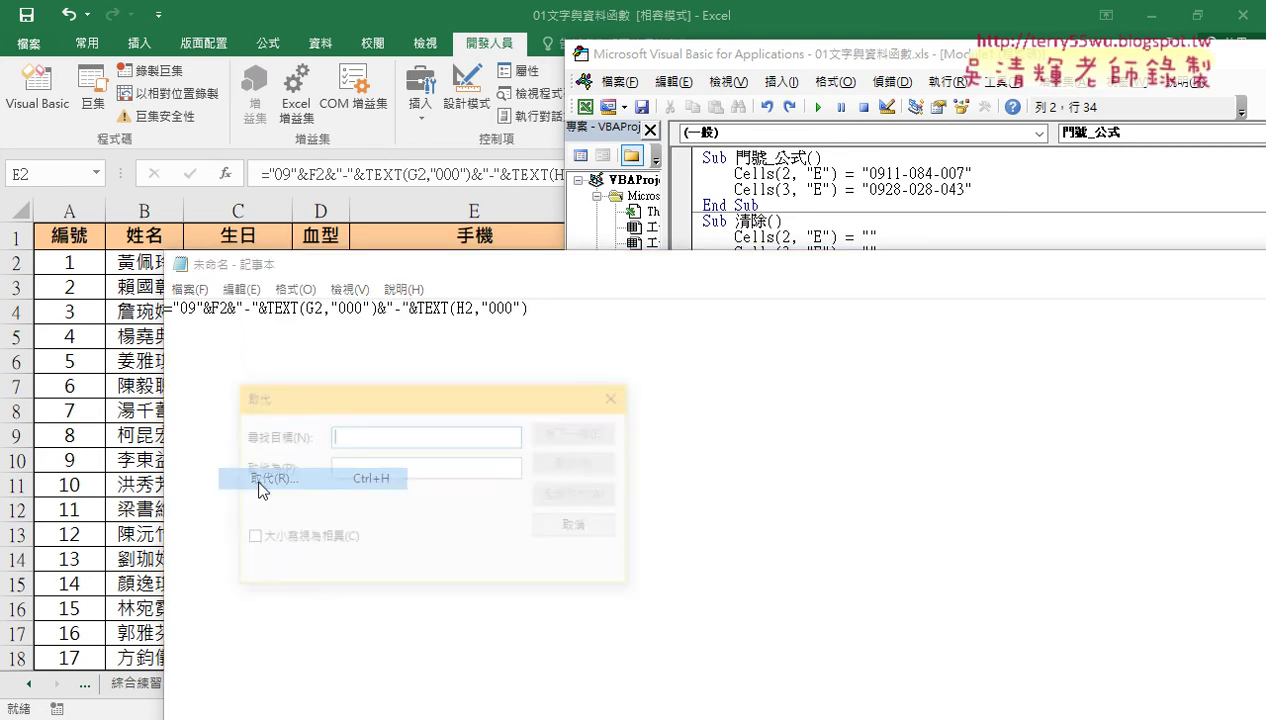
text(")
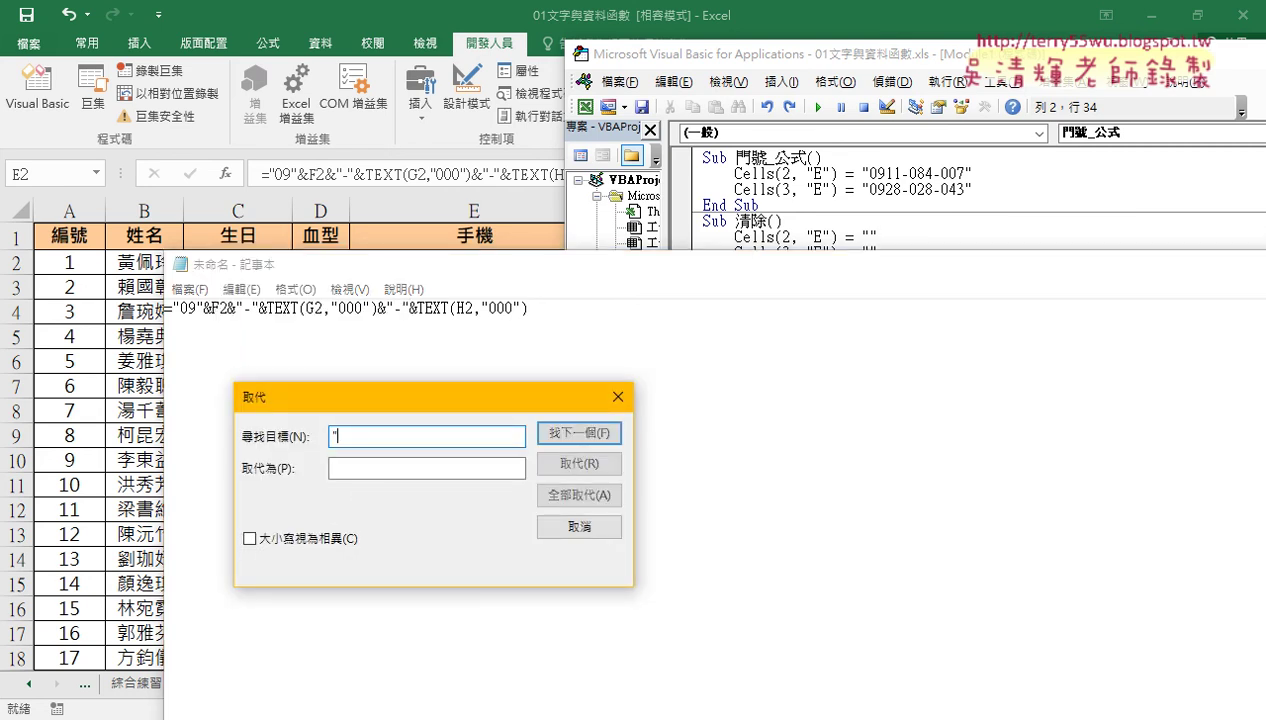
key(Tab)
text("")
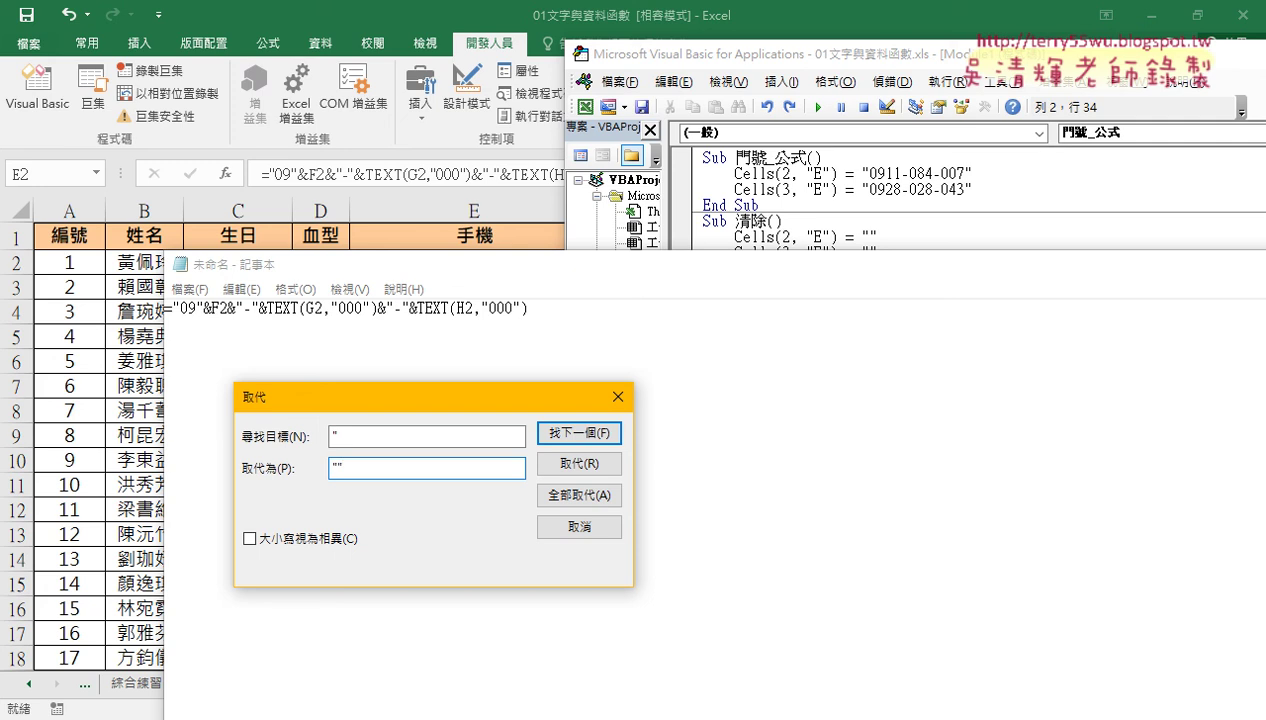
click(570, 500)
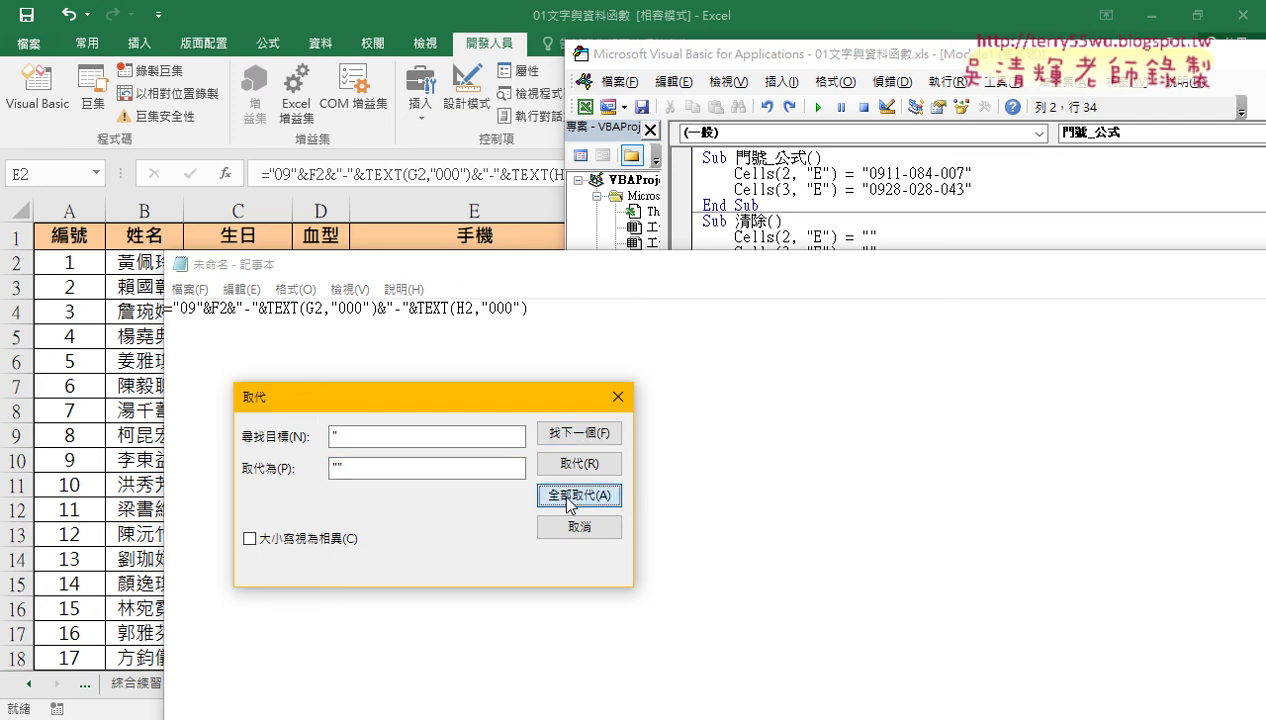
click(618, 397)
drag(624, 309, 150, 309)
right_click(292, 318)
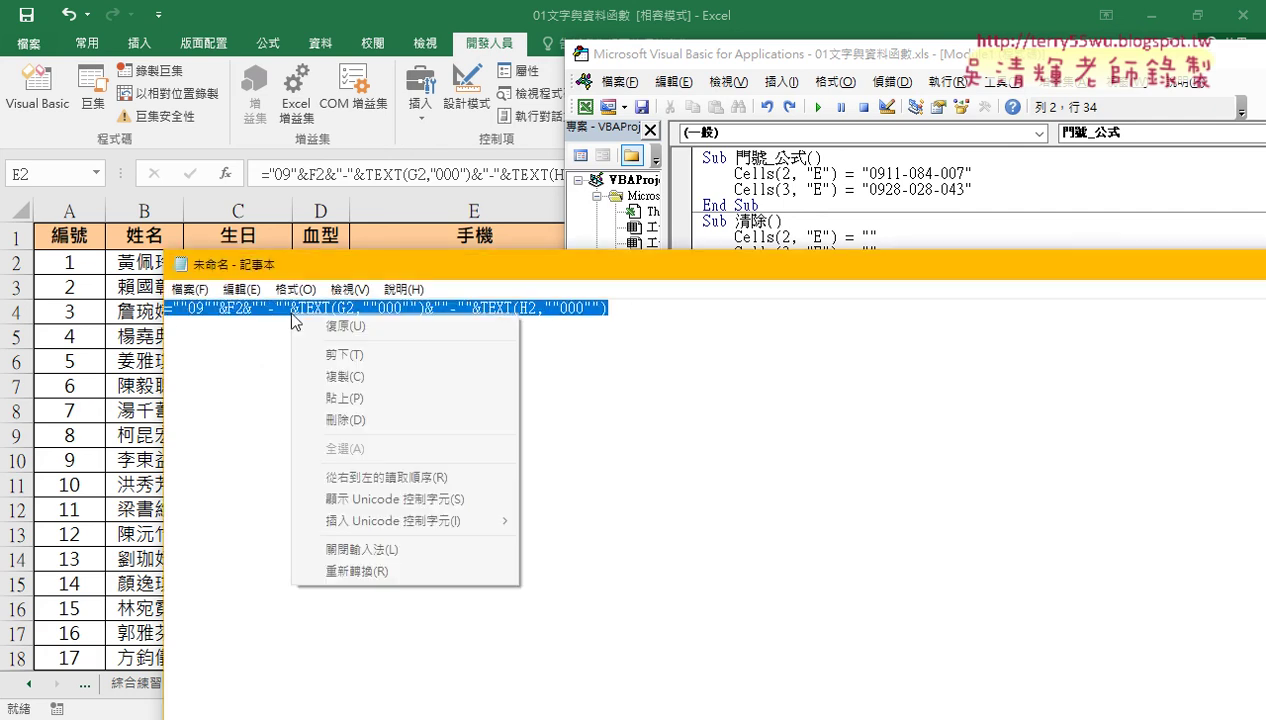
click(342, 378)
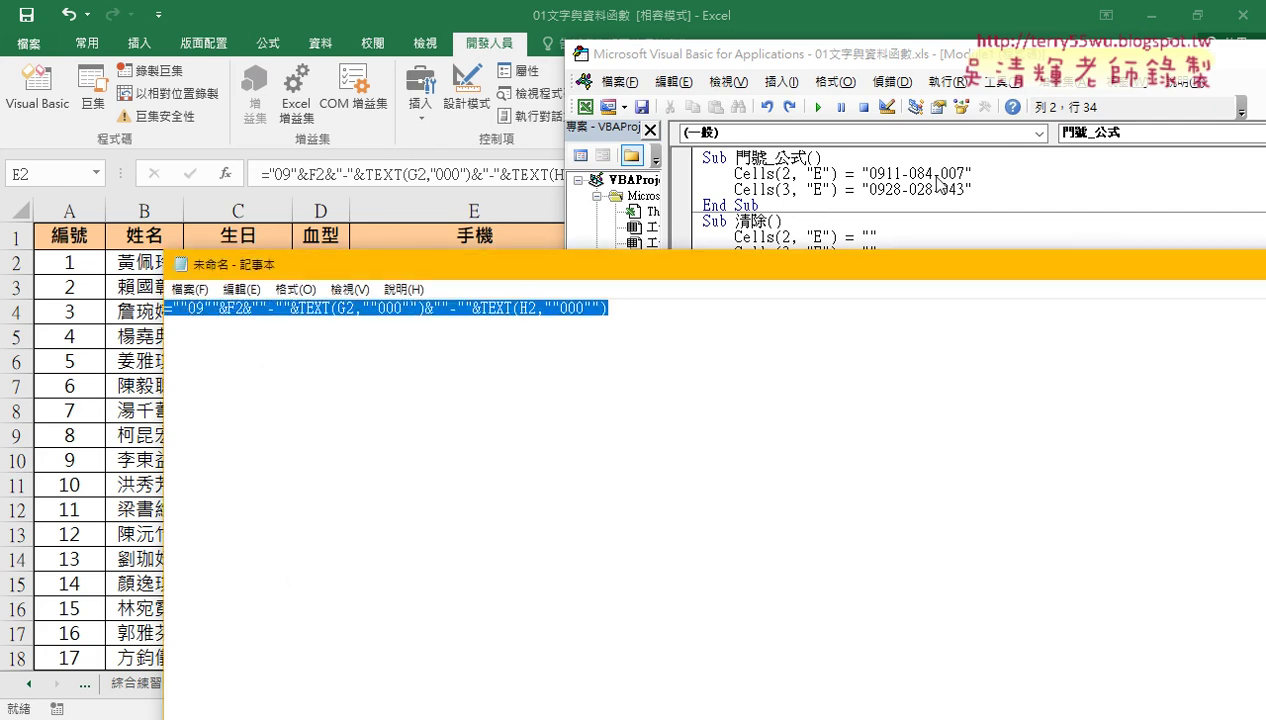
click(875, 176)
right_click(884, 180)
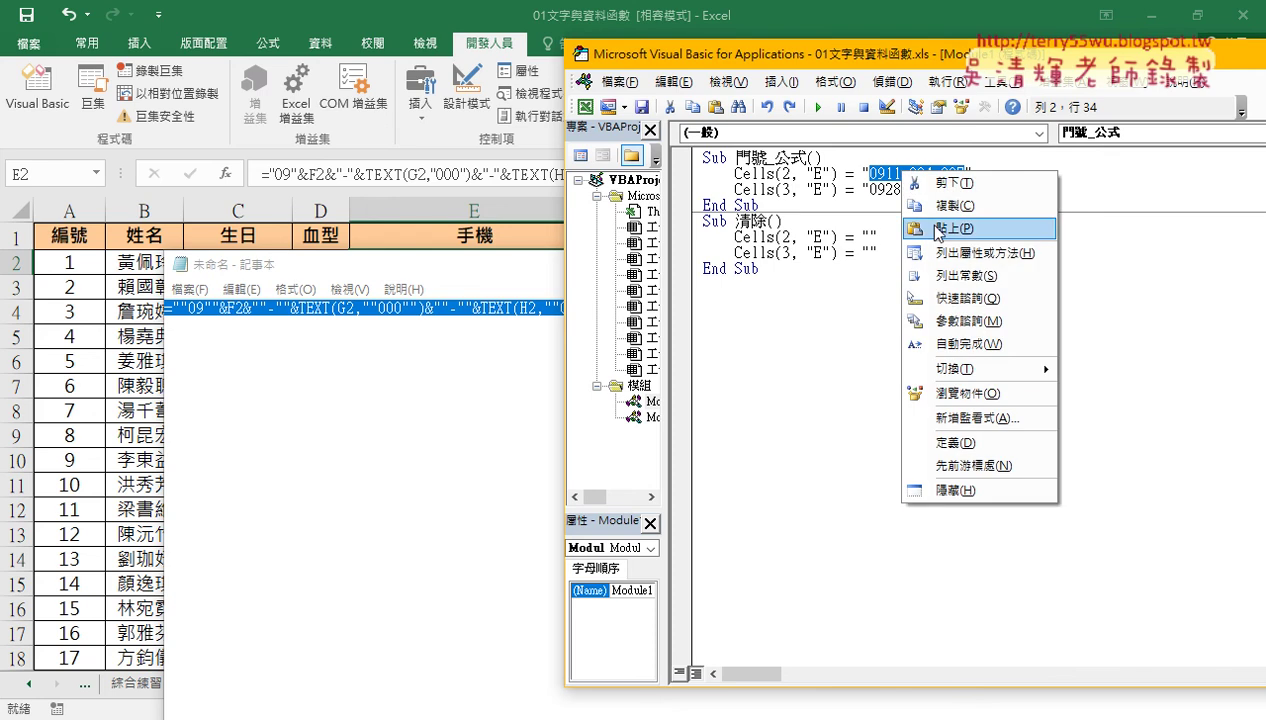
click(884, 180)
click(862, 172)
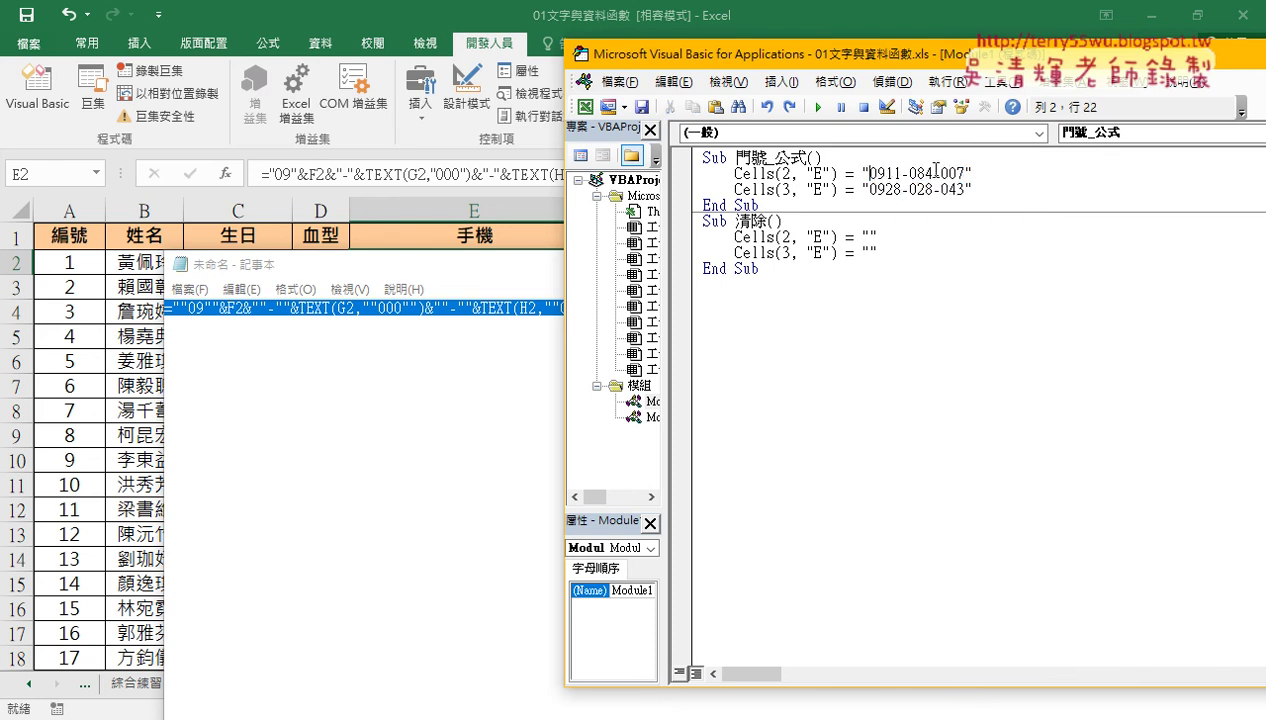
drag(964, 172, 868, 173)
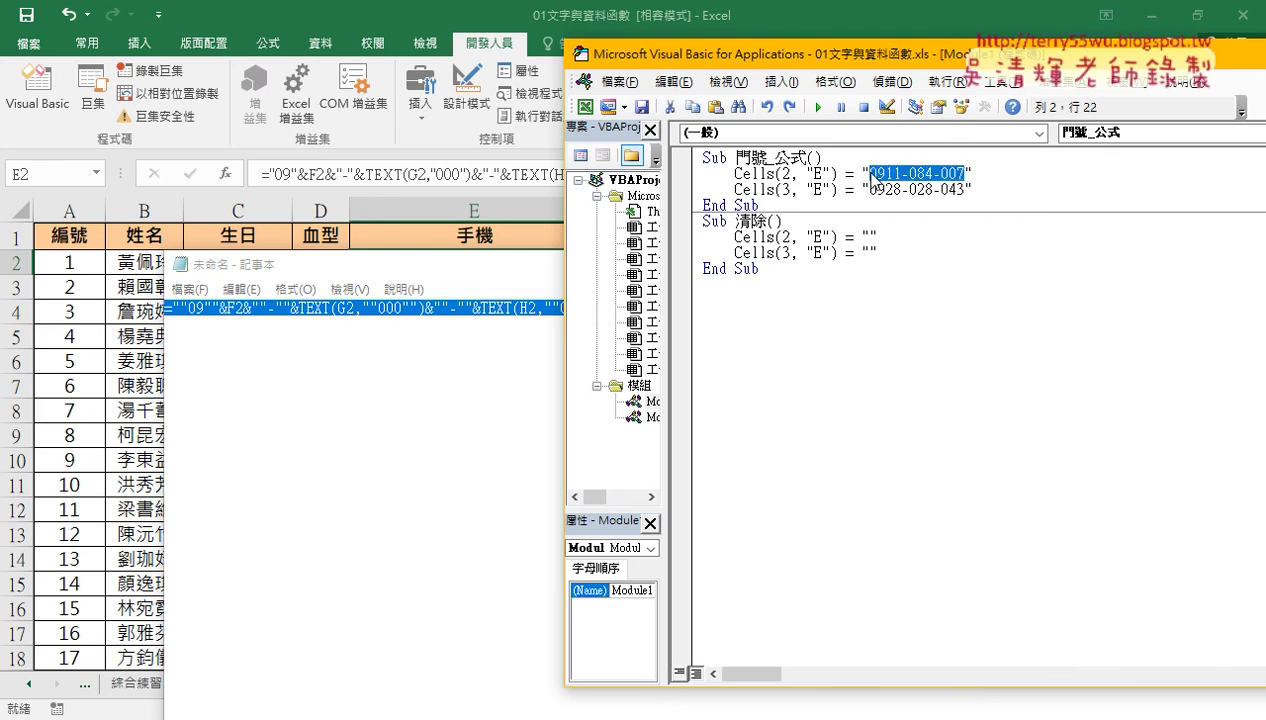
right_click(891, 175)
click(928, 232)
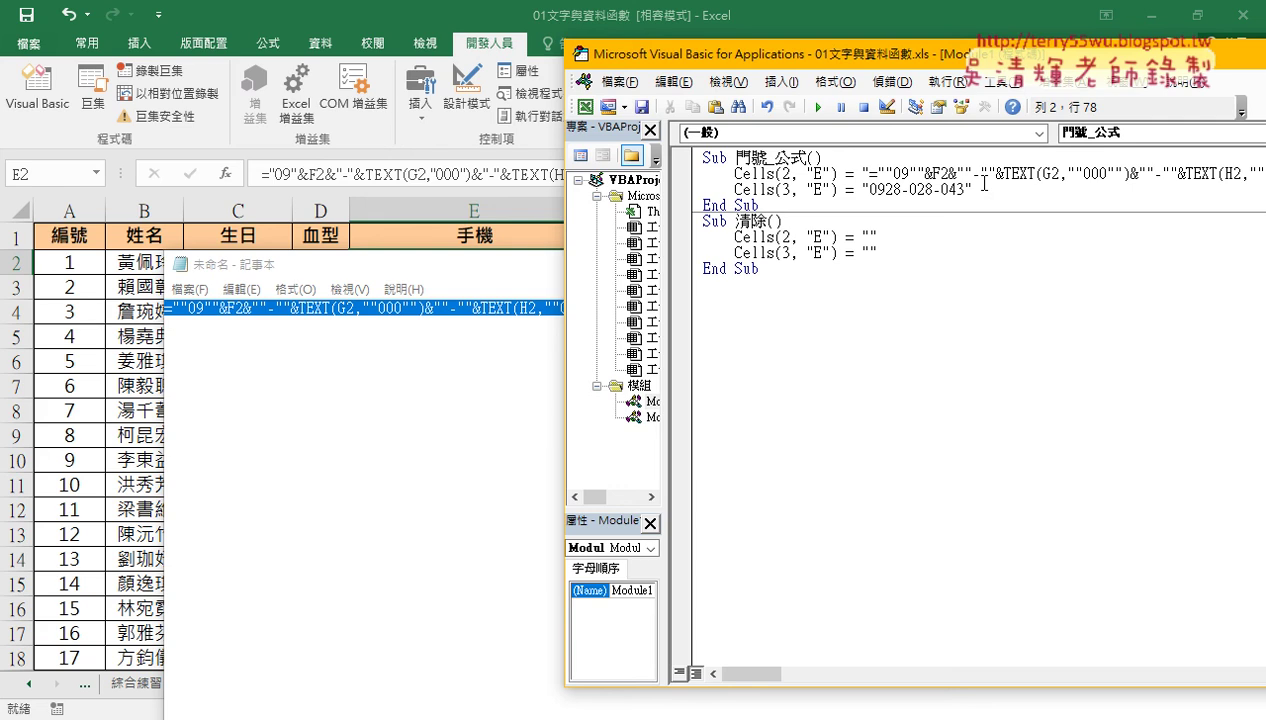
Move the Notepad window aside and minimize it
click(297, 266)
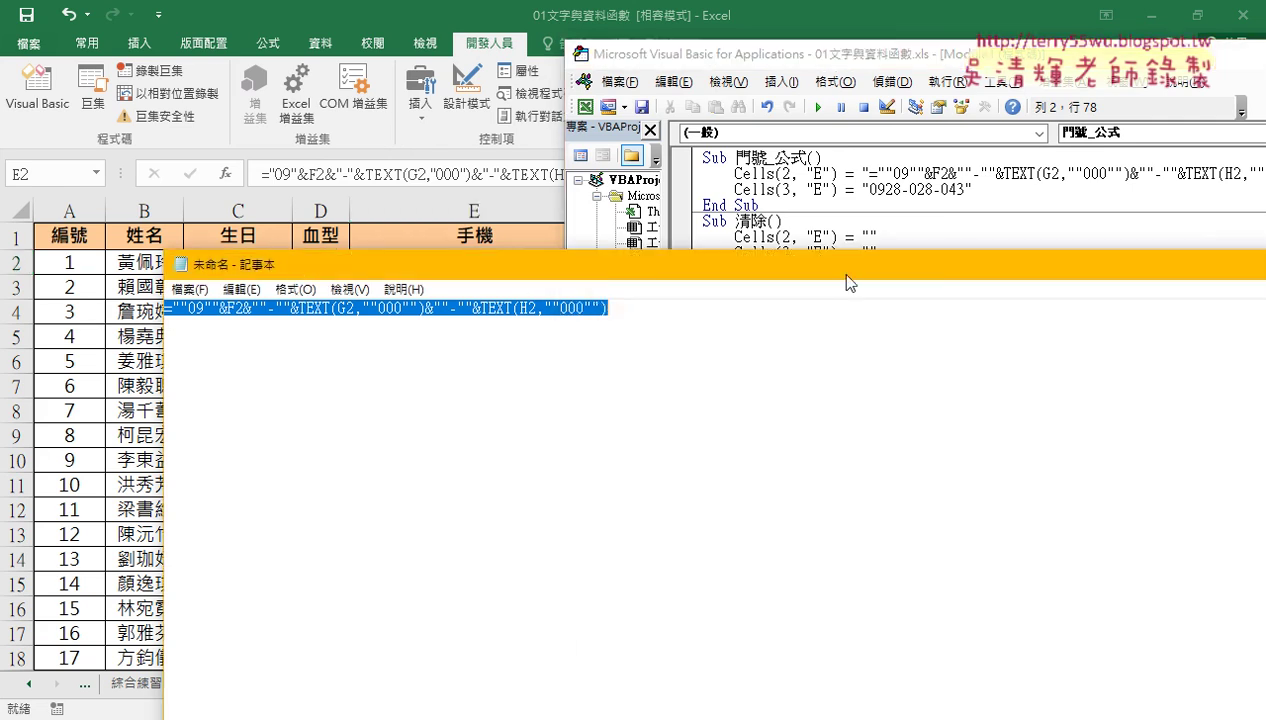
drag(1140, 270, 957, 272)
click(1117, 263)
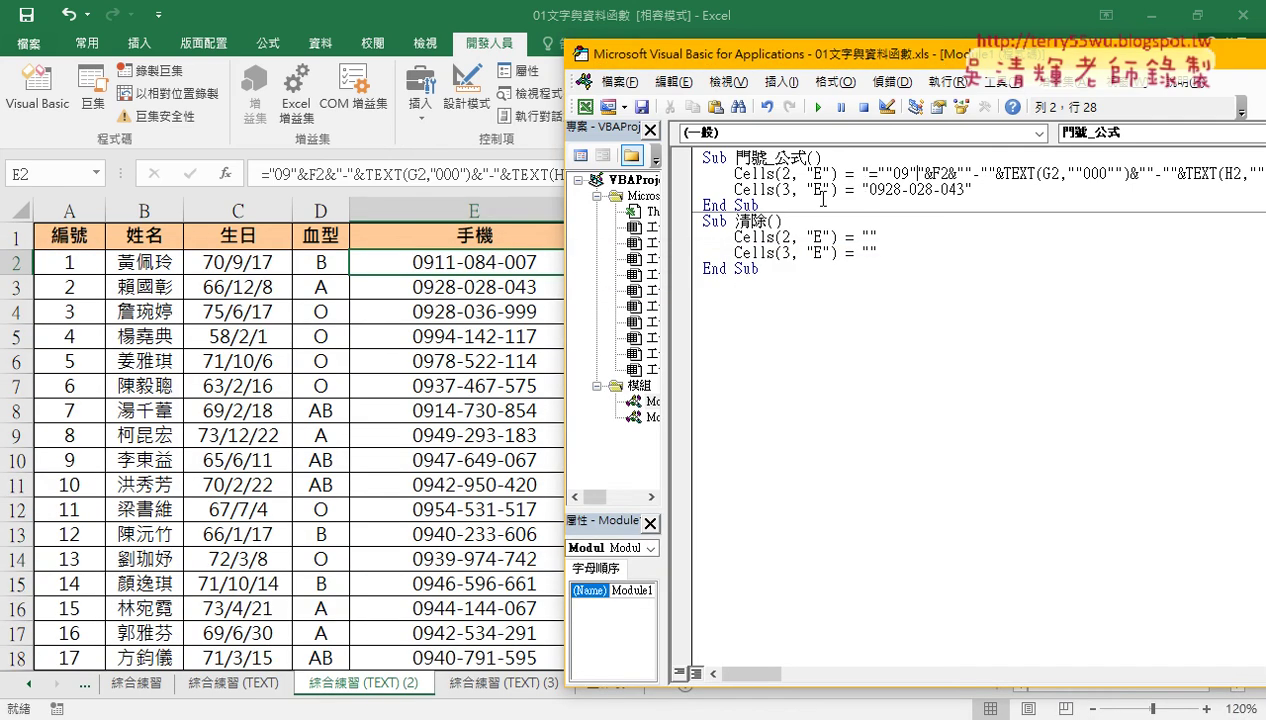
Switch to sheet 綜合練習 (TEXT) (3) and run the 門號_公式 macro
click(503, 690)
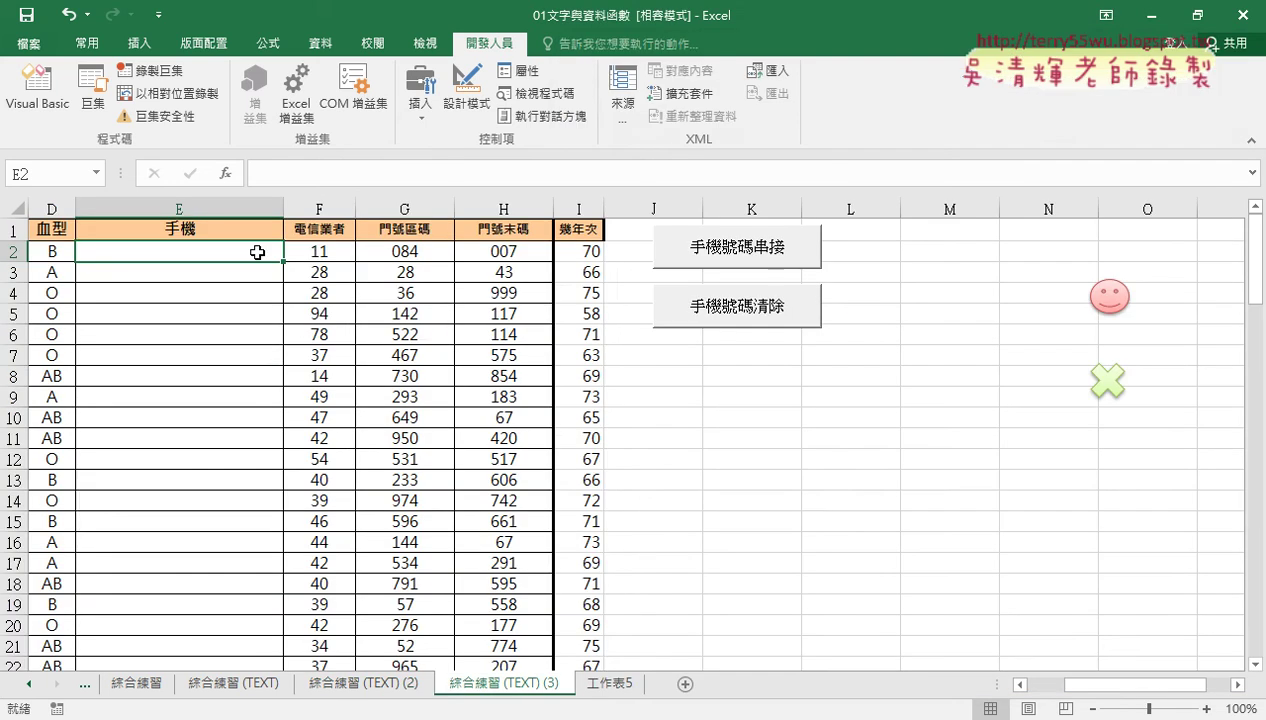
click(37, 92)
click(764, 173)
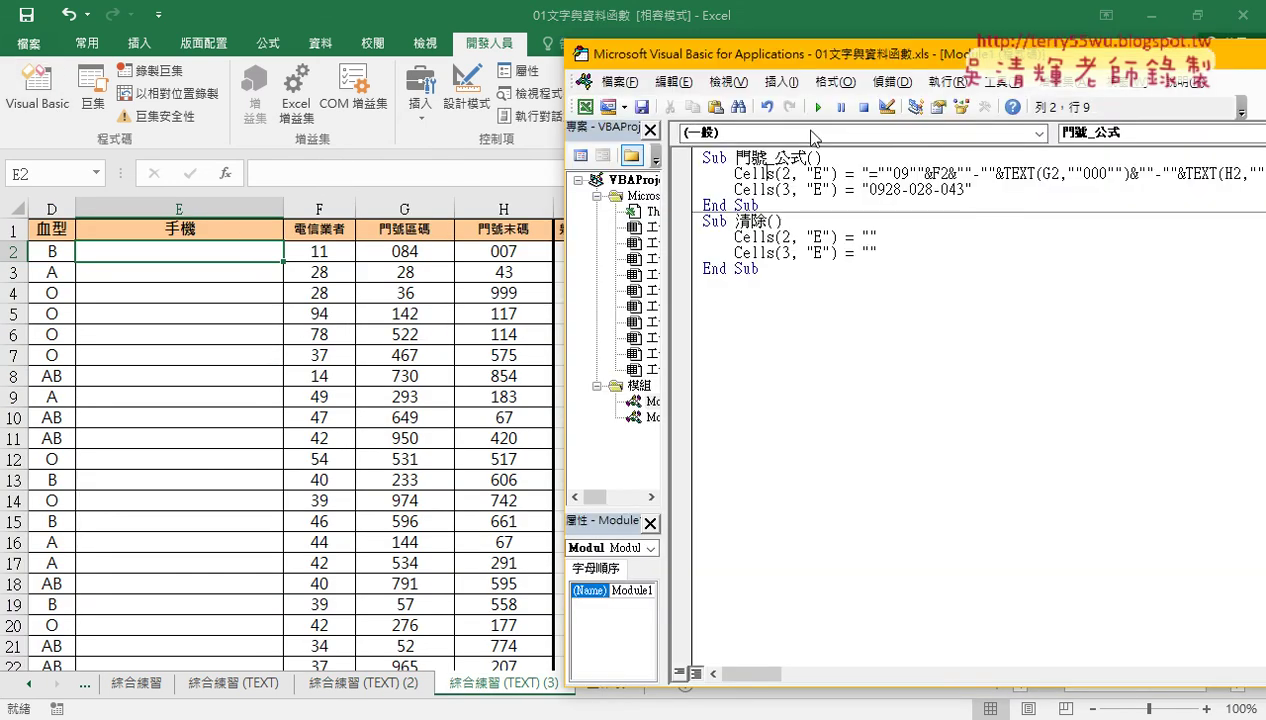
click(815, 107)
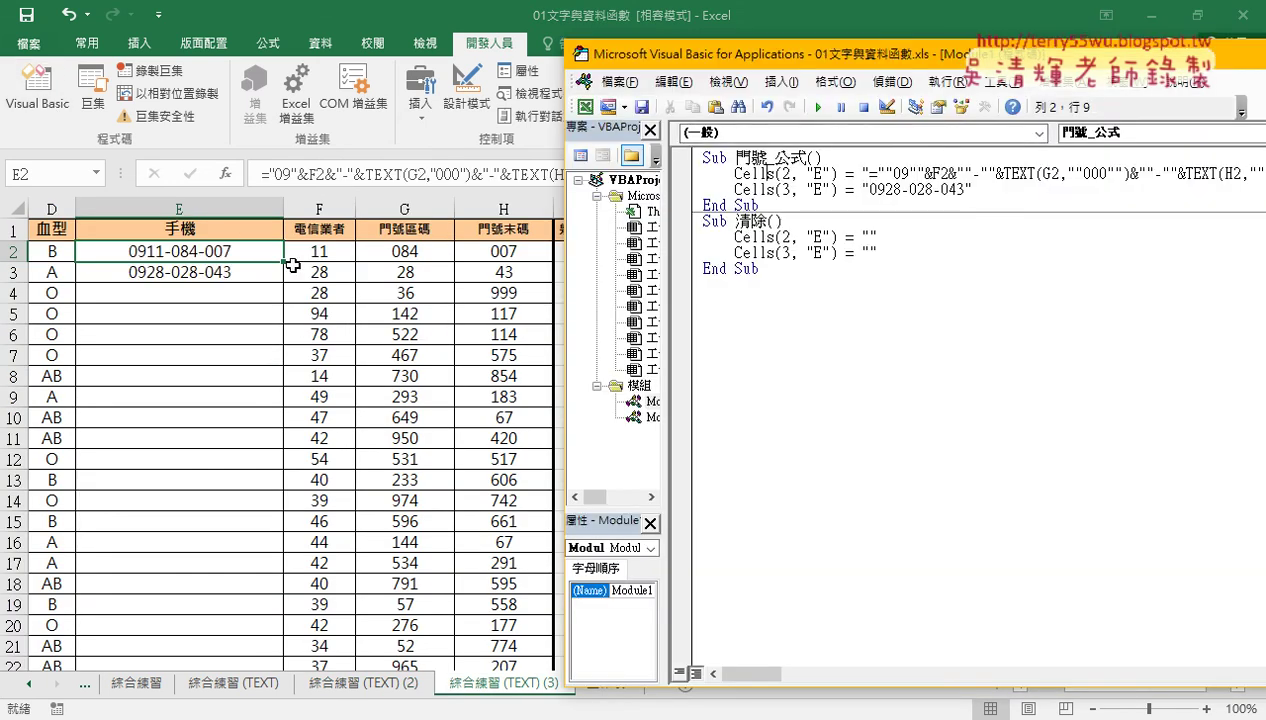
Inspect the TEXT formula written into E2 and compare it with E3's fixed value
click(213, 252)
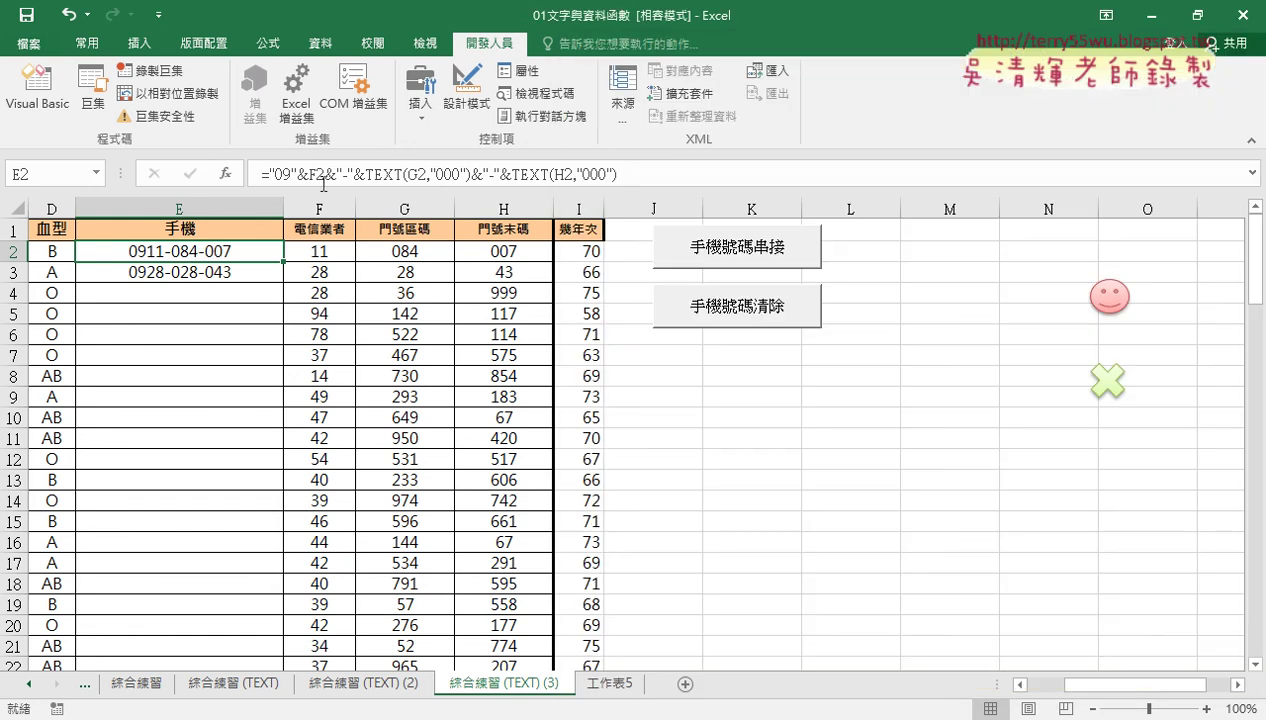
drag(263, 175, 612, 175)
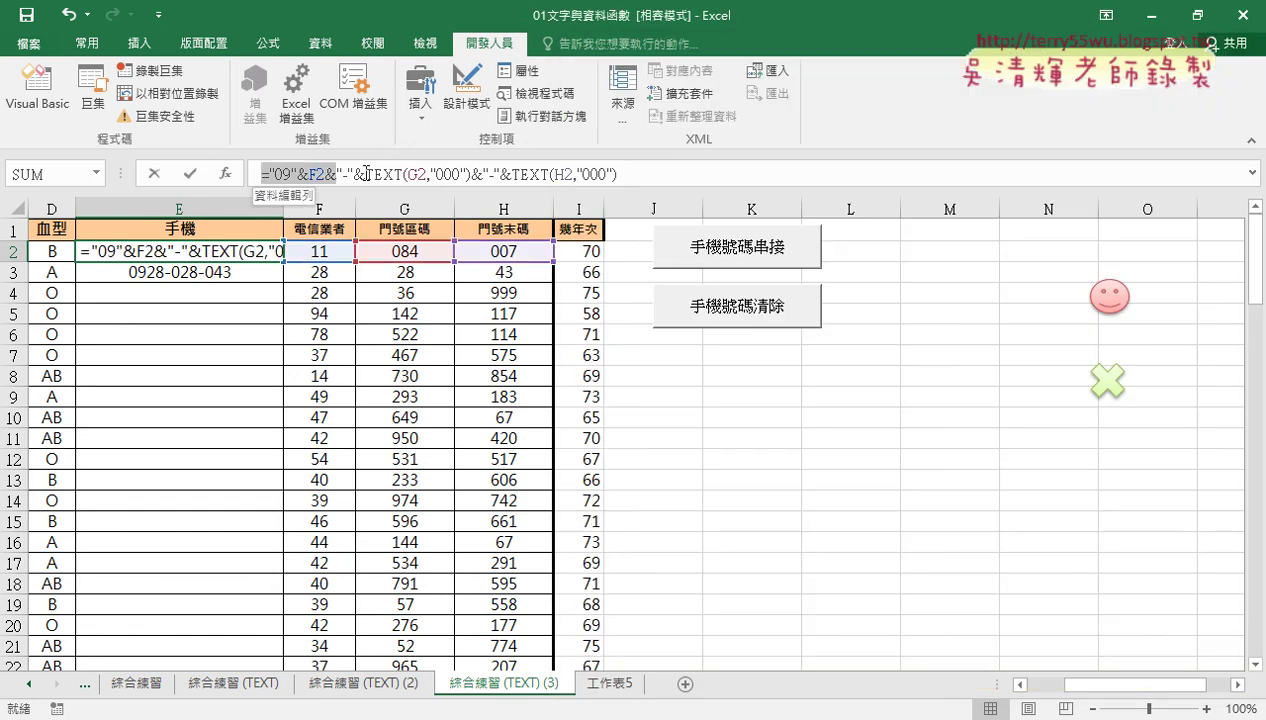
click(297, 178)
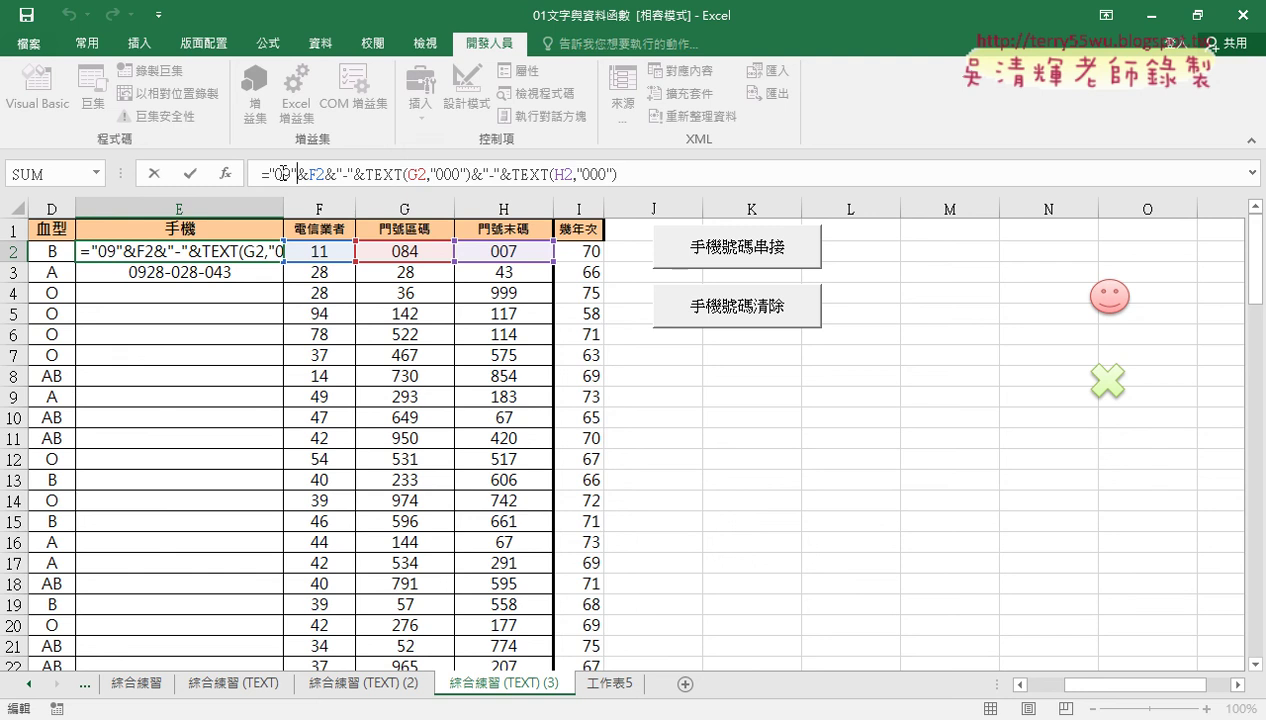
click(271, 175)
key(ctrl+Return)
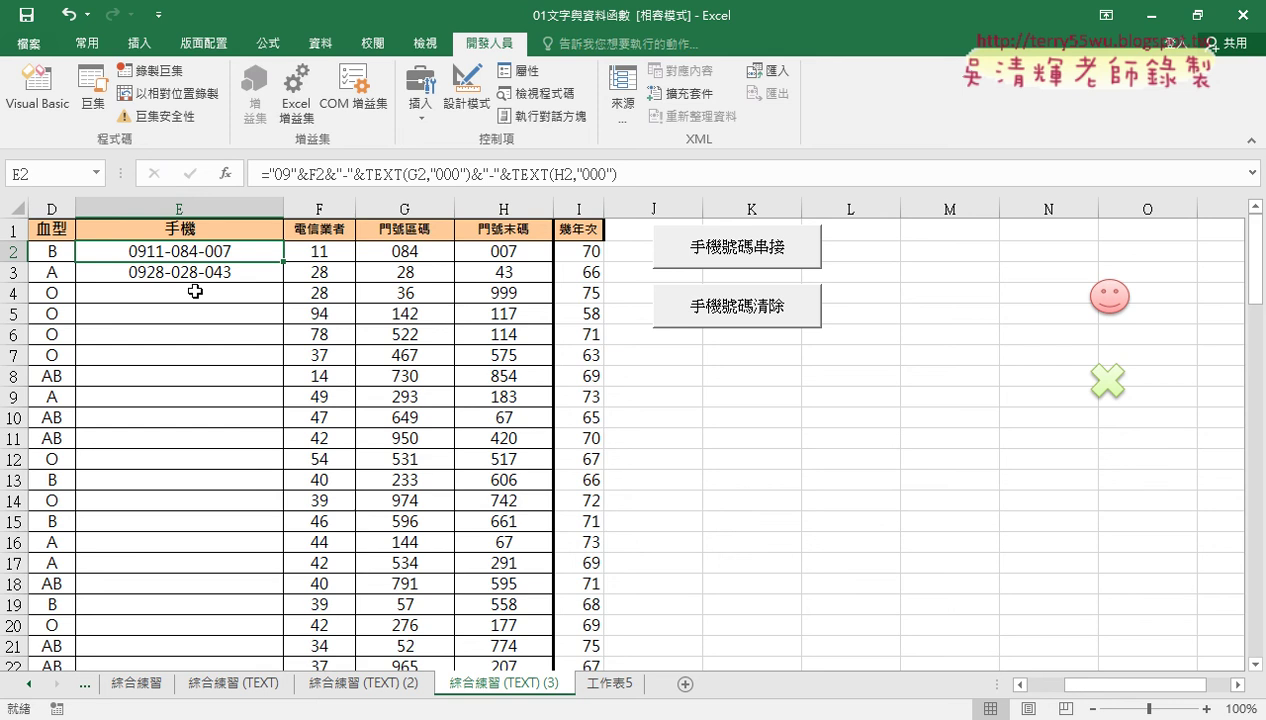
click(198, 272)
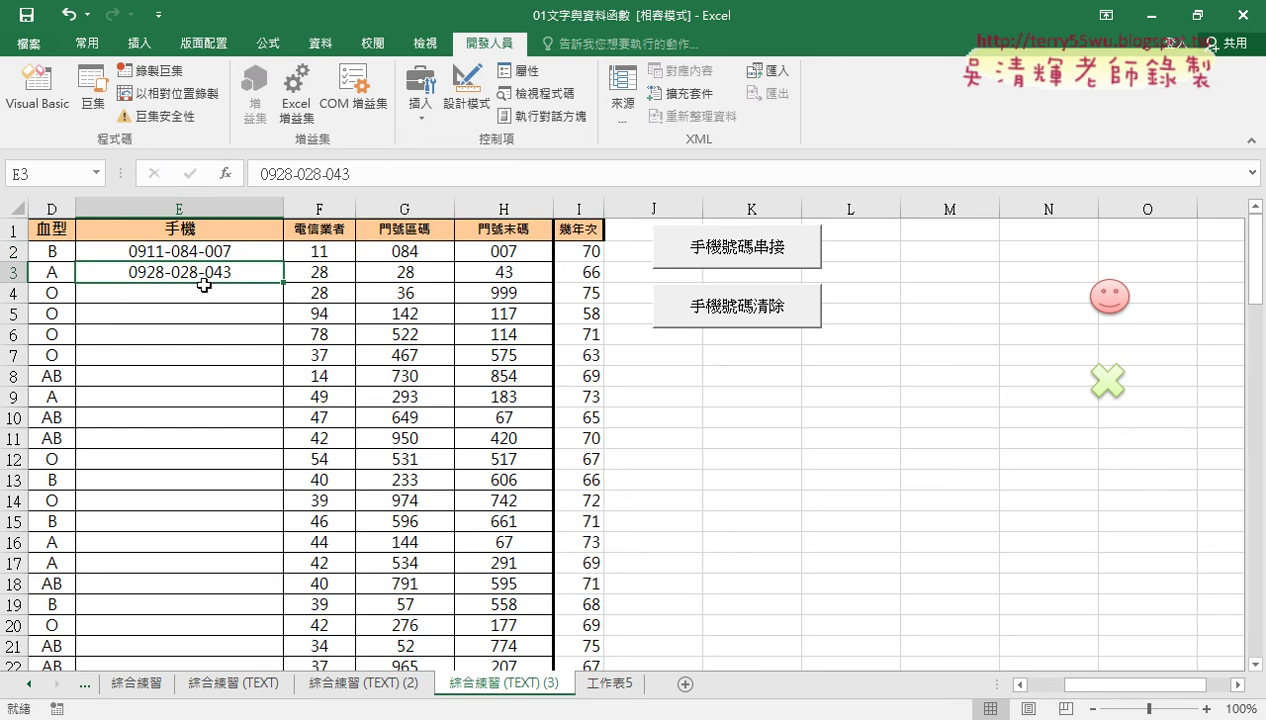
click(38, 92)
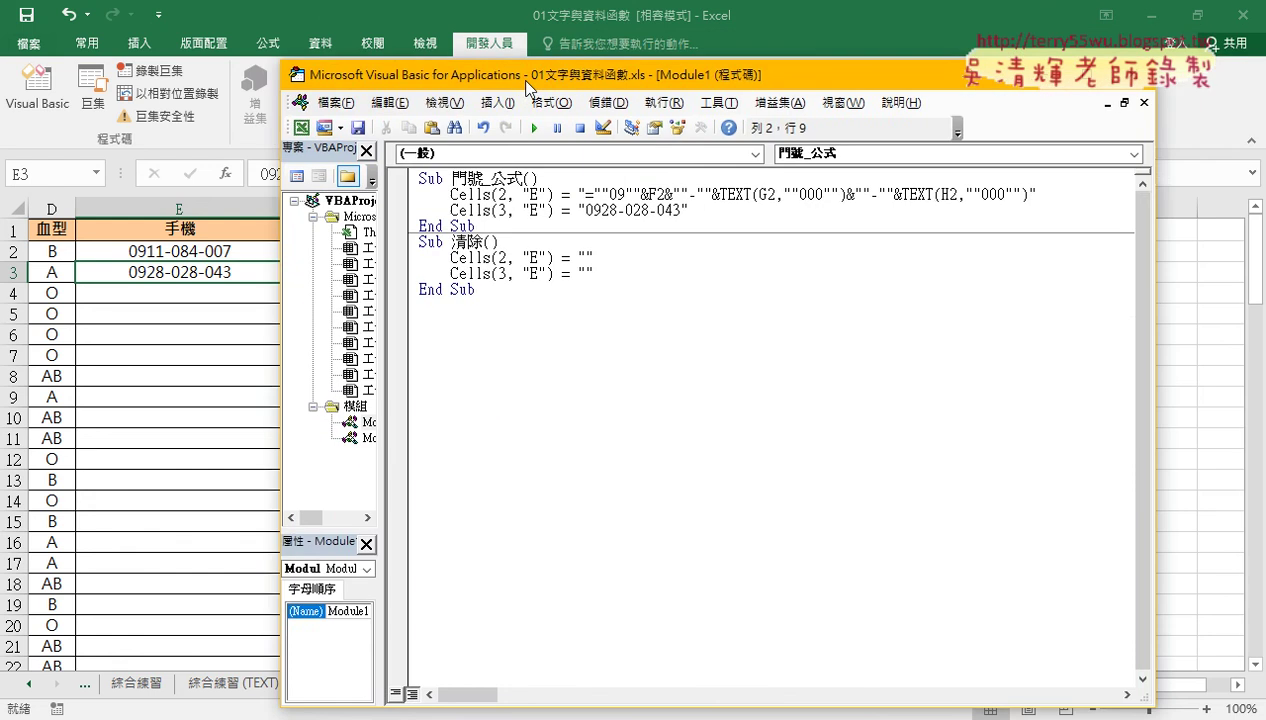
Move and widen the VBA code window so the full Cells(2 formula line shows, then select E2
drag(815, 62, 445, 83)
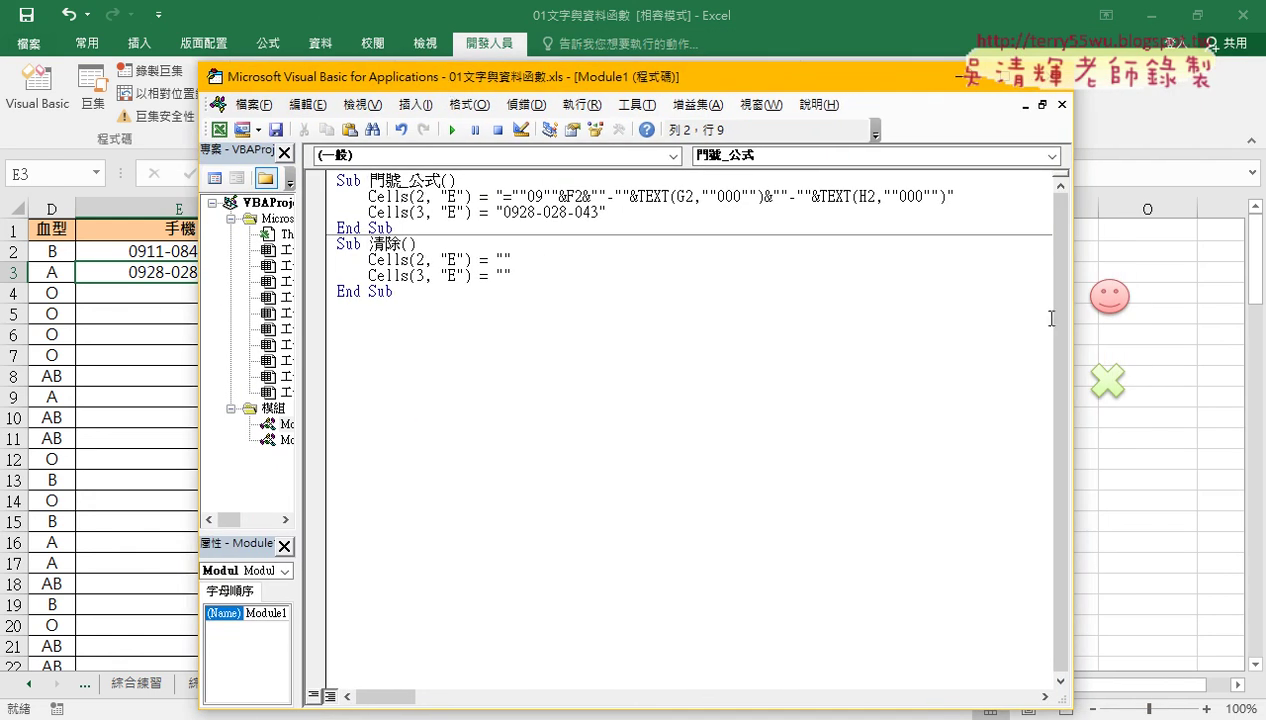
drag(1073, 318, 1176, 316)
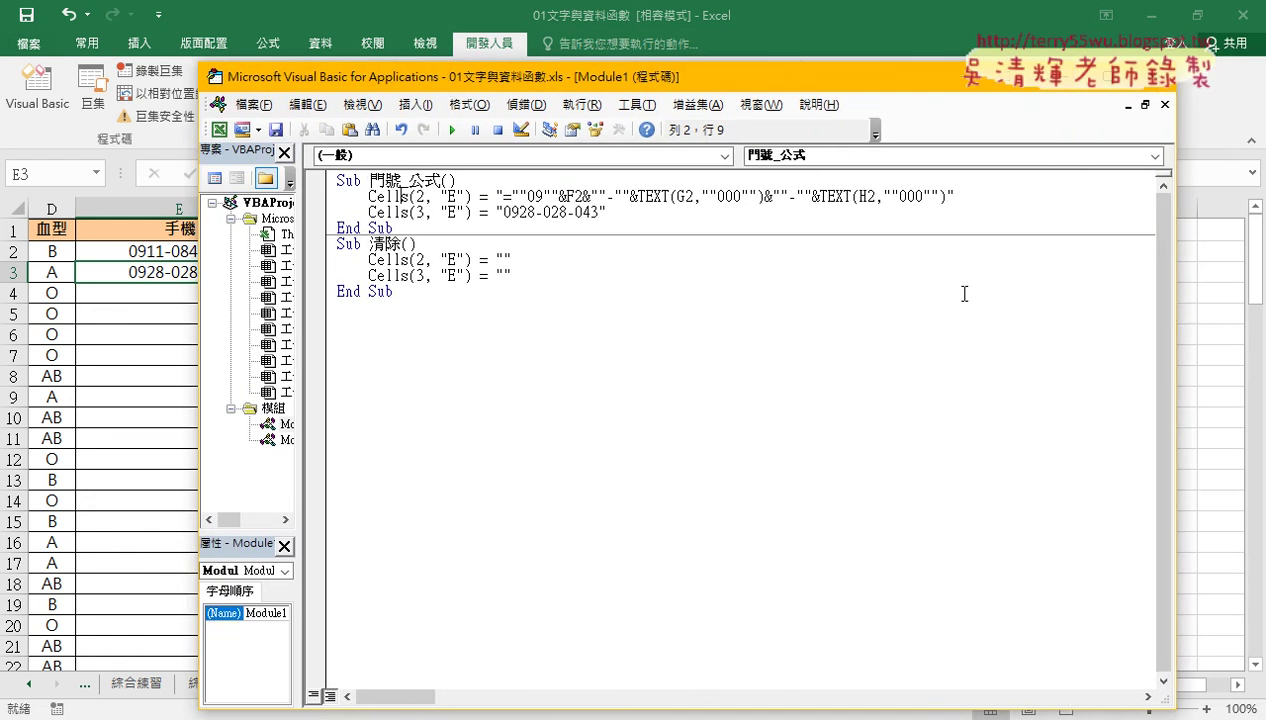
drag(424, 196, 415, 196)
click(637, 213)
click(422, 196)
click(170, 254)
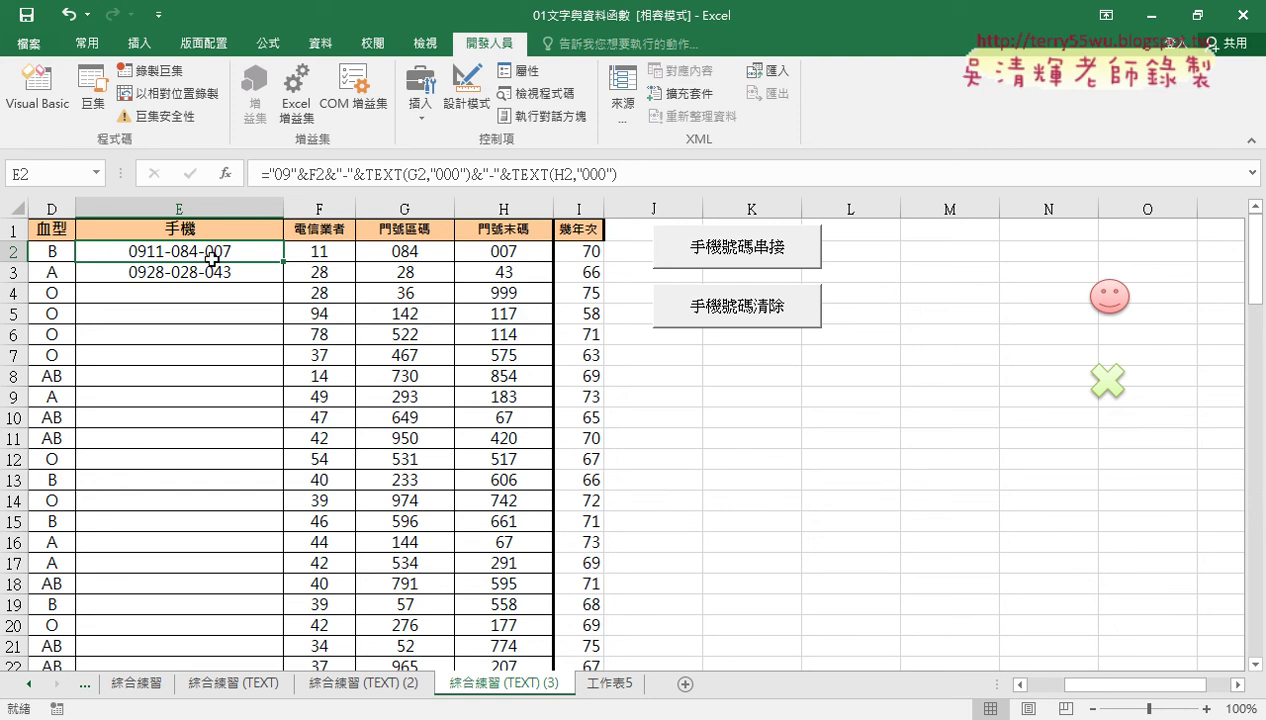
click(320, 174)
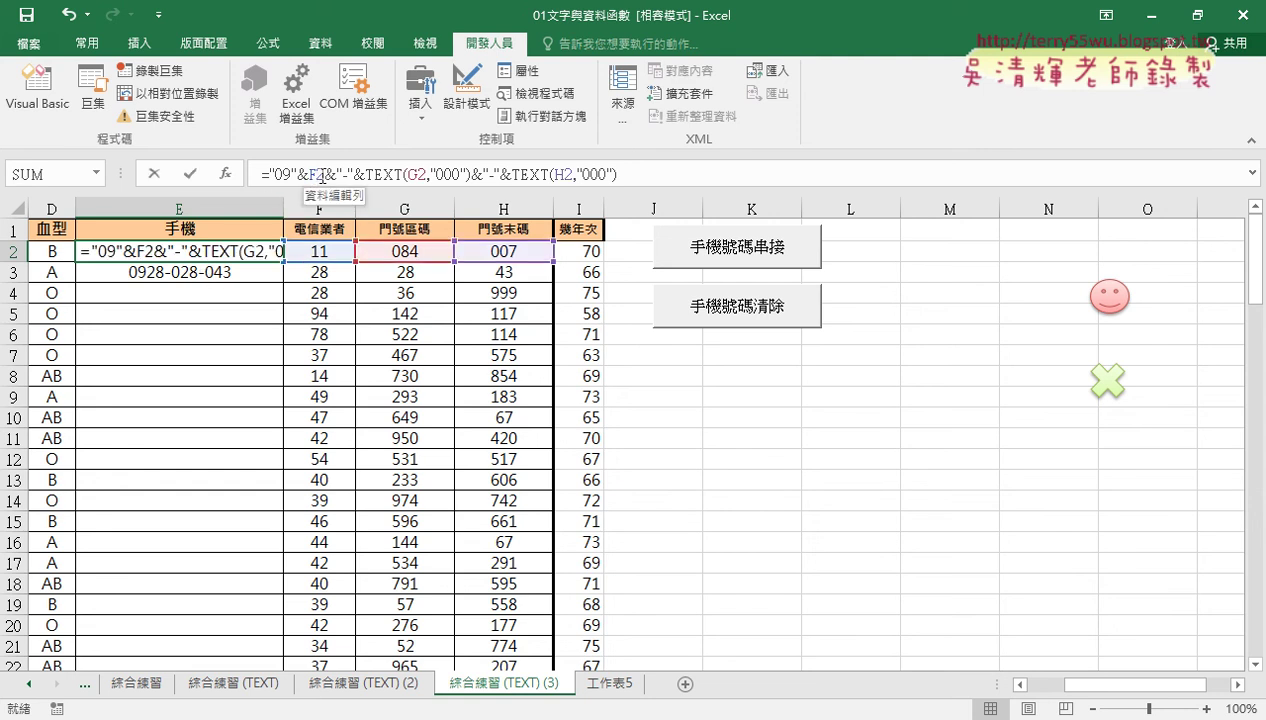
drag(317, 174, 325, 174)
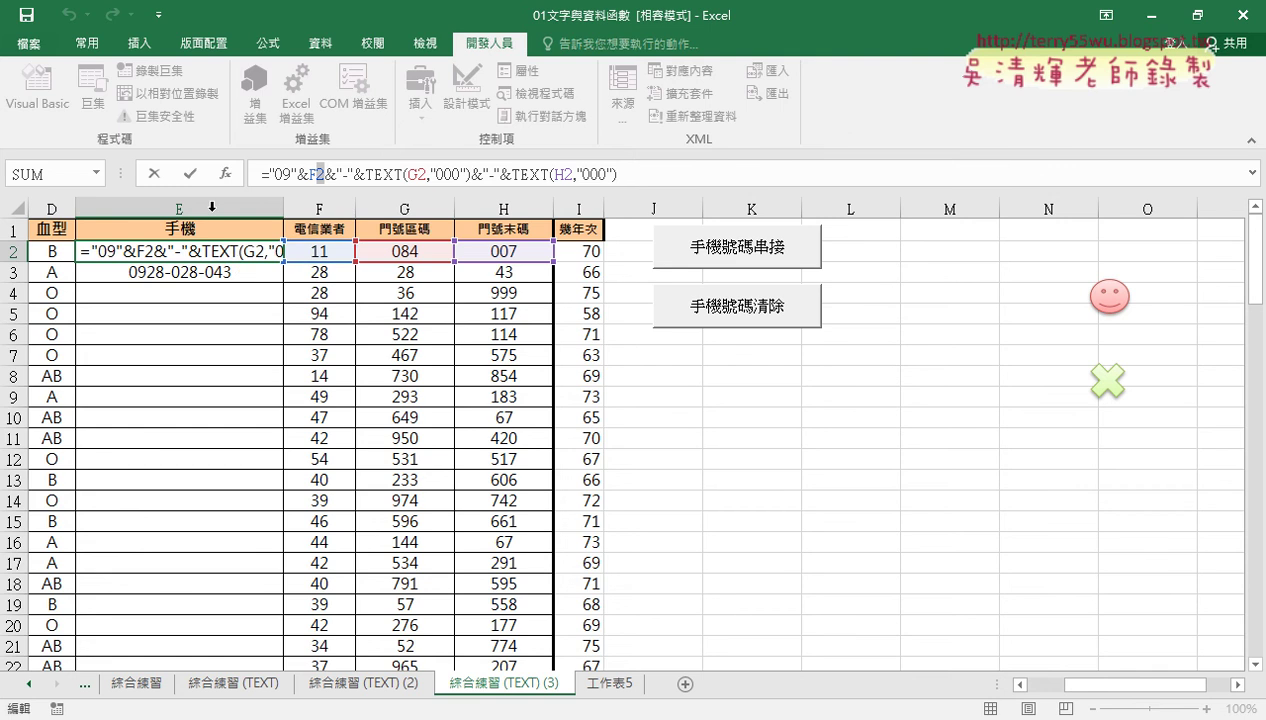
click(190, 173)
Check from F2 that column F's data ends at row 101, then return to the header
click(329, 254)
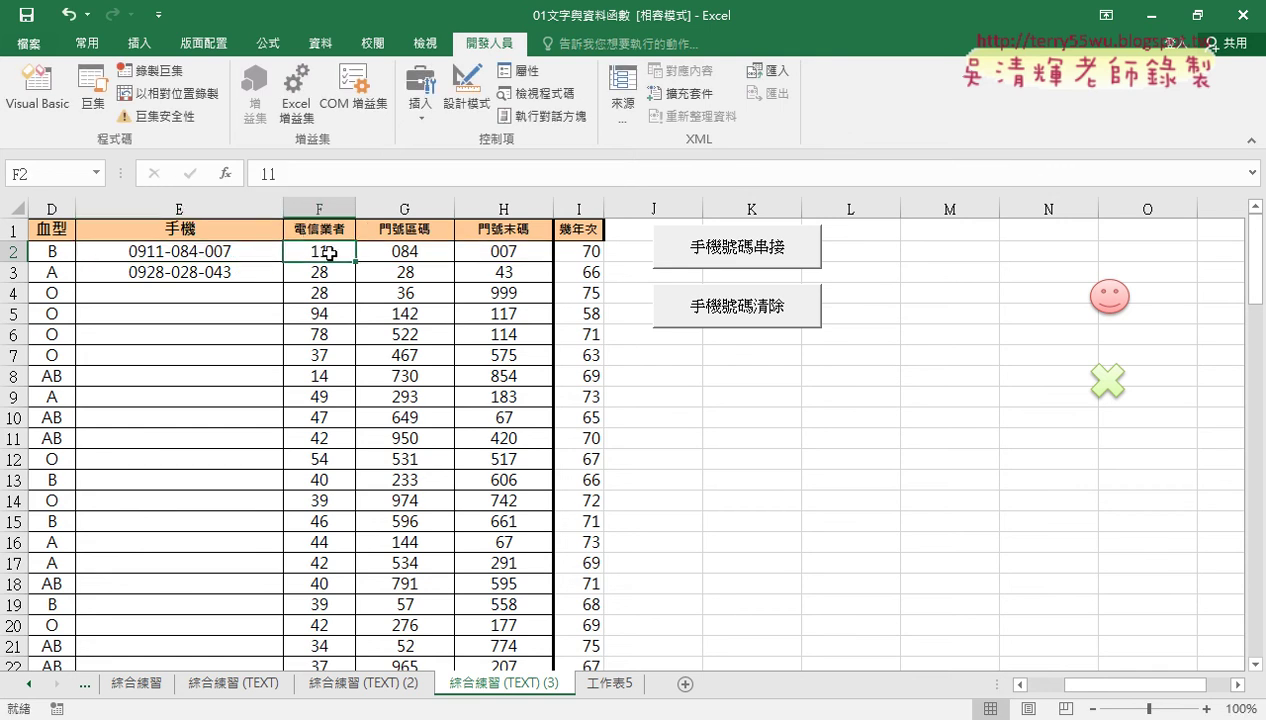
key(ctrl+Down)
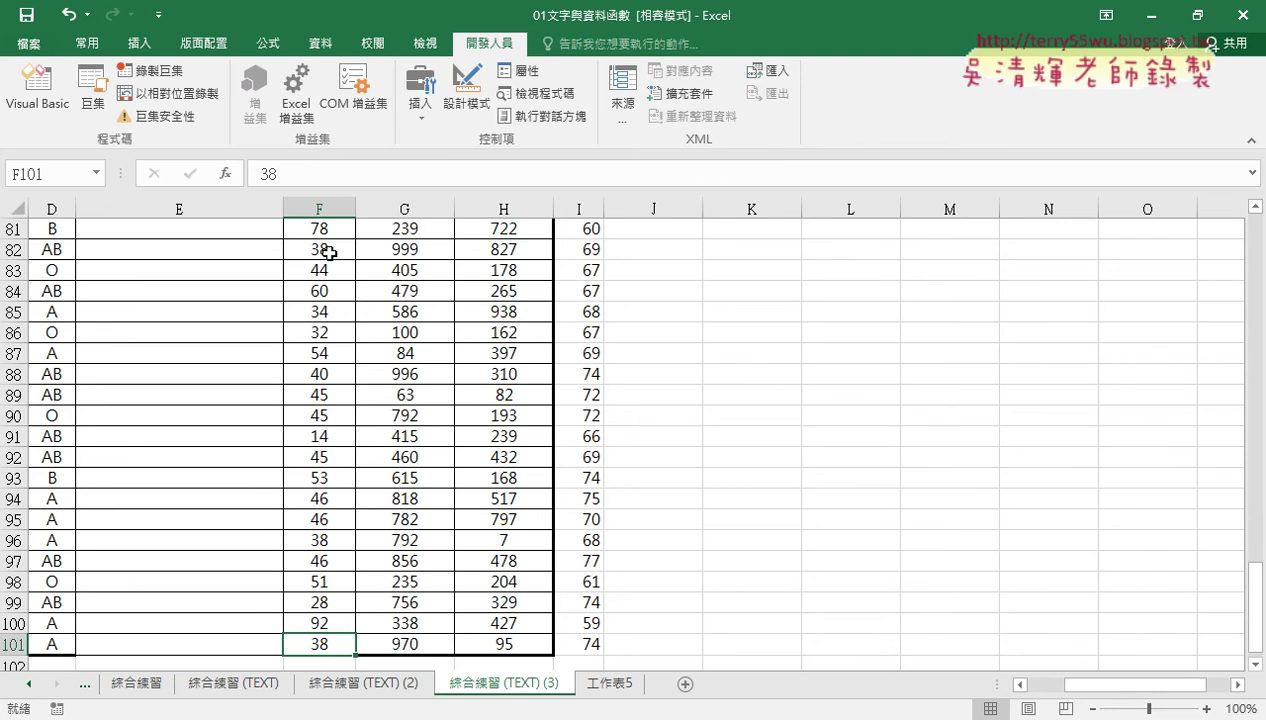
key(ctrl+Up)
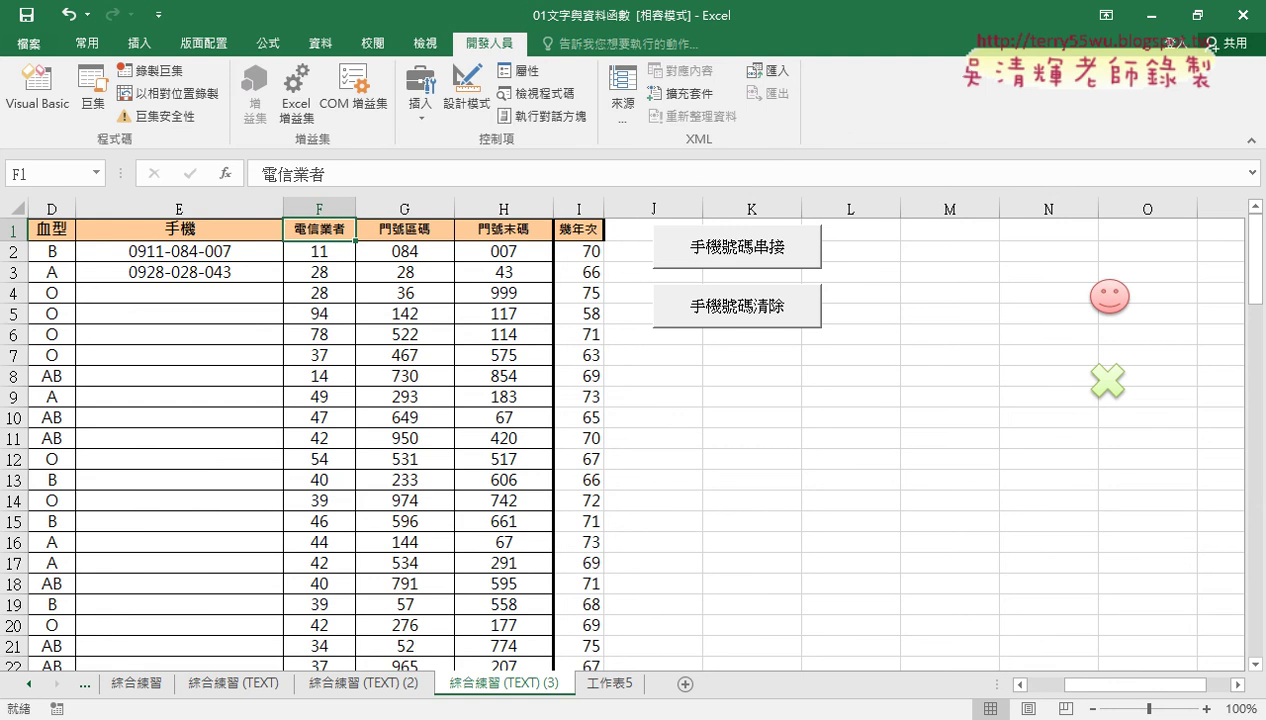
Delete the hard-coded Cells(3,"E") phone line from the 門號_公式 macro
mouse_move(645, 712)
click(706, 660)
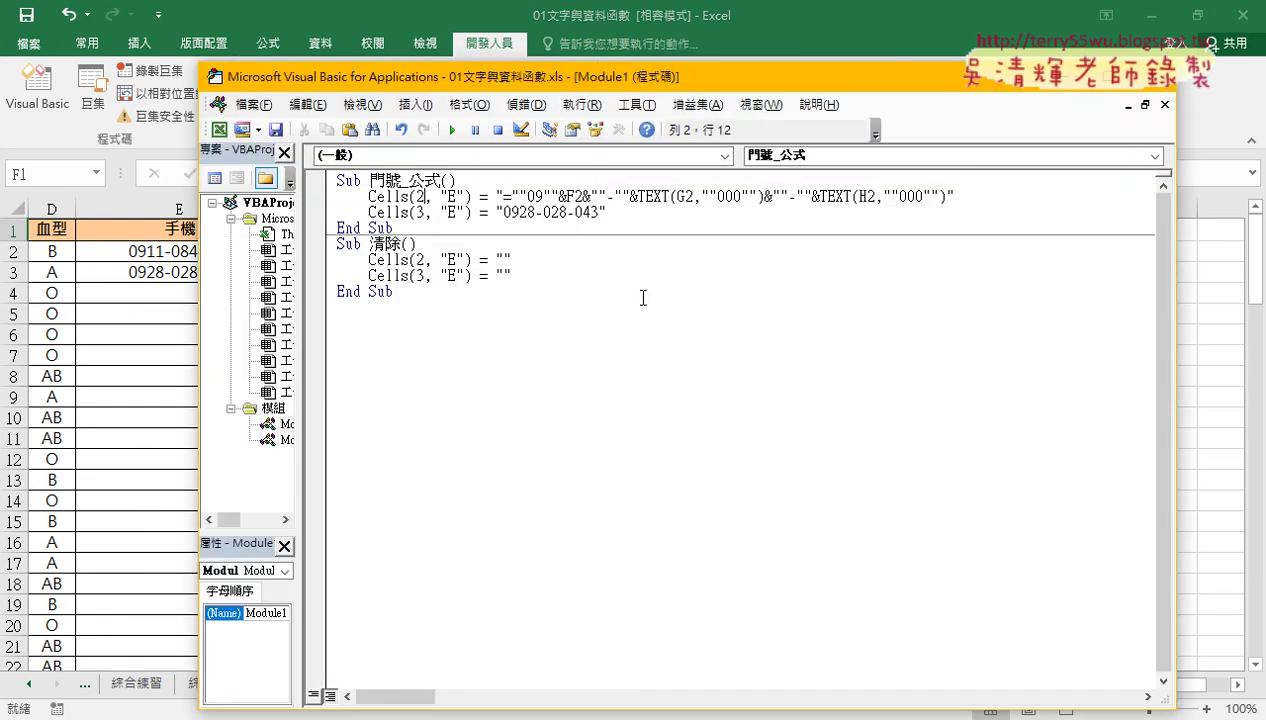
drag(606, 212, 266, 210)
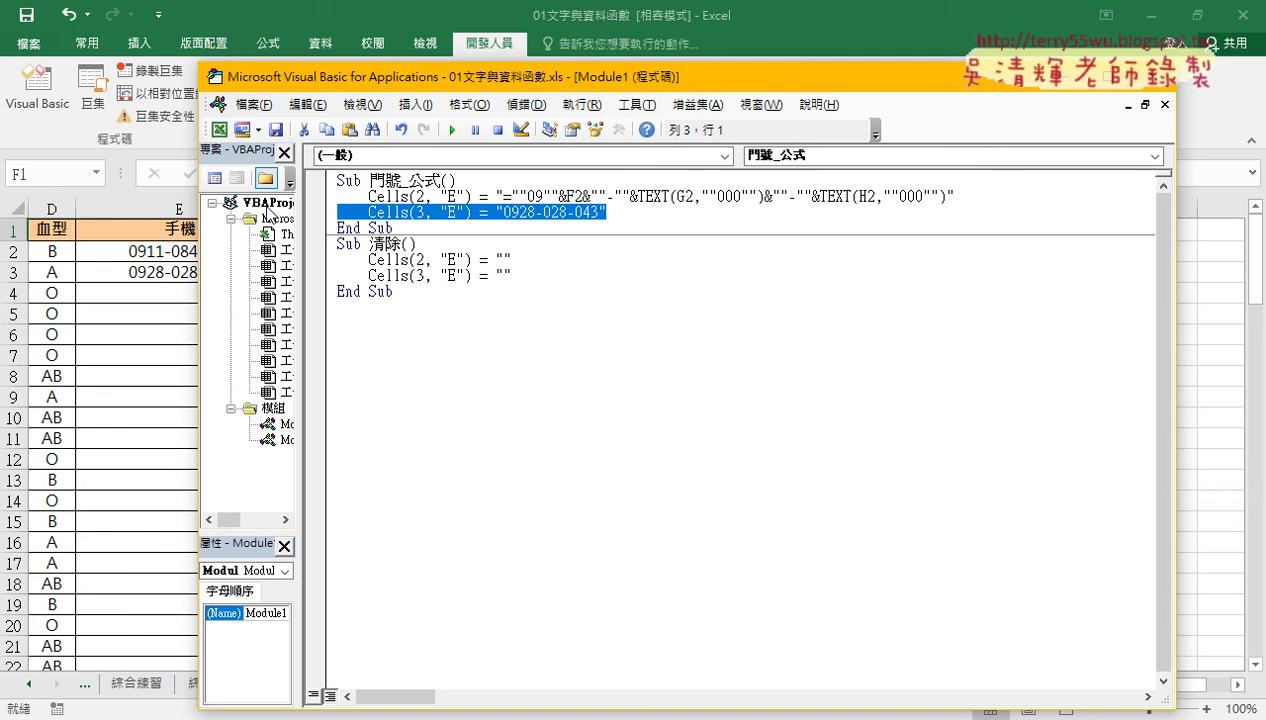
key(Delete)
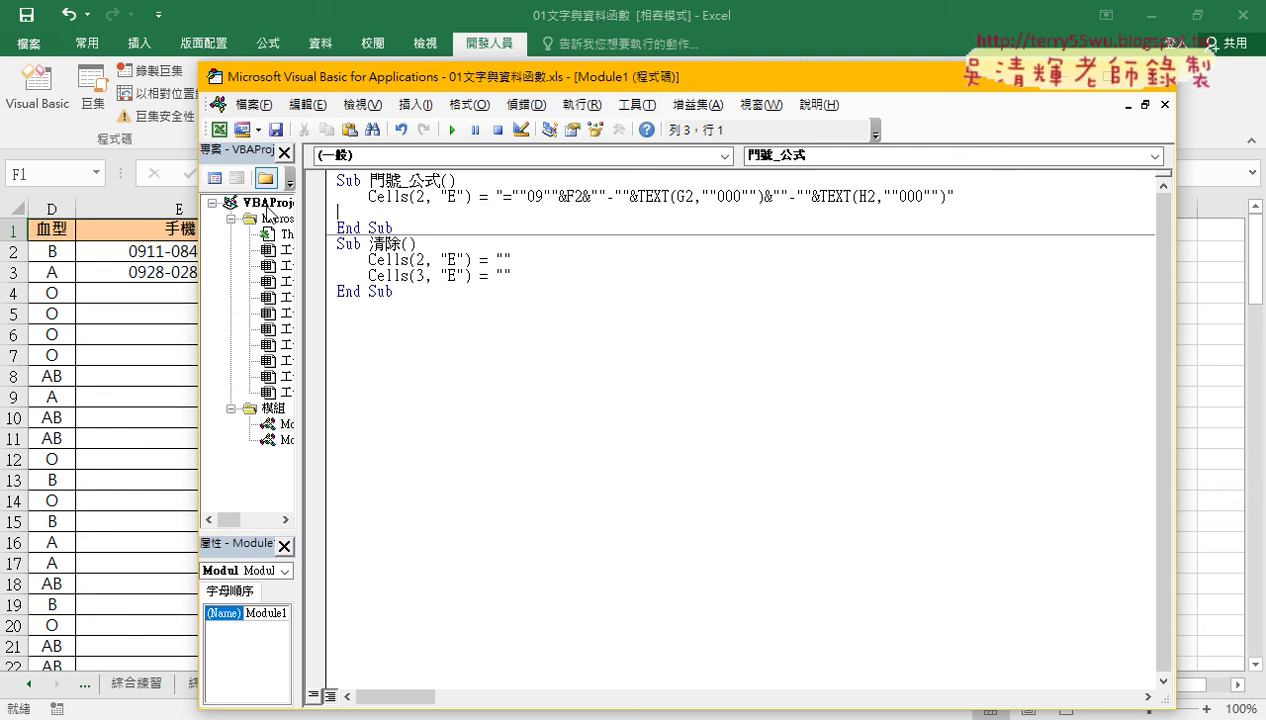
key(Up)
Add an indented line below the Sub line reading 'for i=2 to 101'
key(Up)
key(End)
key(Return)
key(Return)
key(Up)
key(Tab)
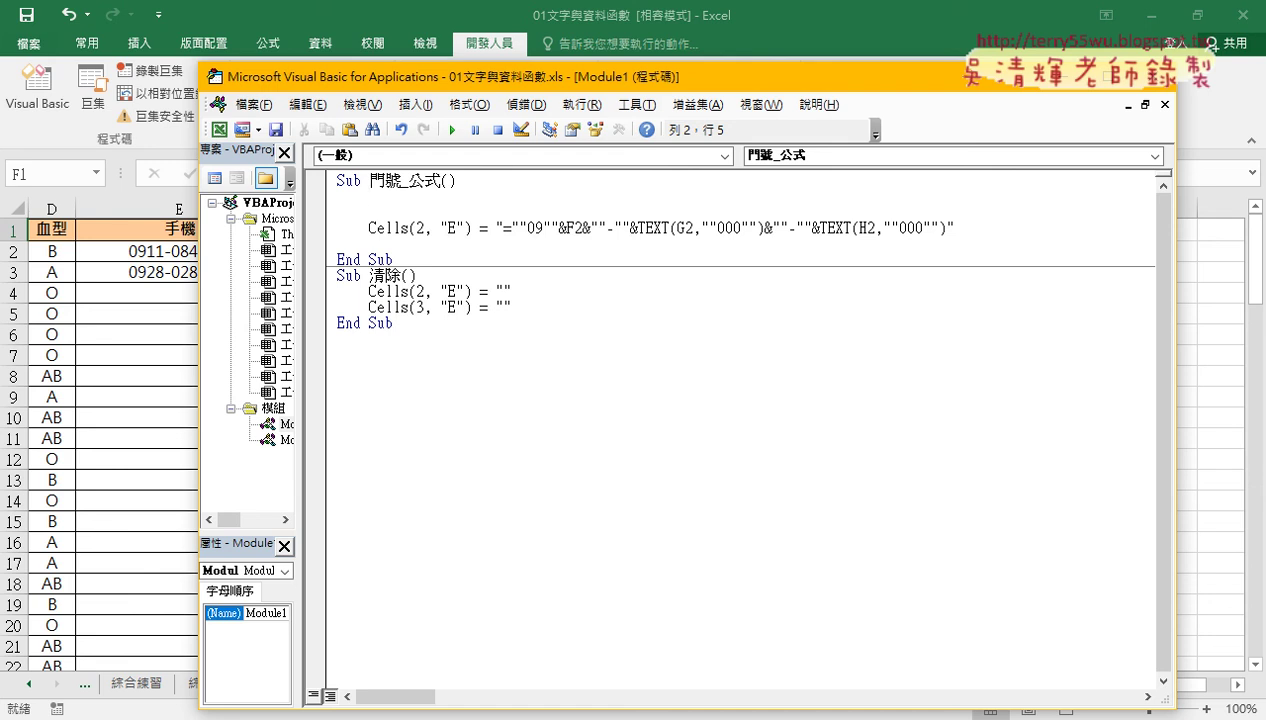
text(Se)
text(lec)
key(BackSpace)
key(BackSpace)
key(BackSpace)
text(for )
text(i)
text(=)
text(2)
text( to 1)
text(01)
Close the loop with a 'next' line, leaving a blank line for its body
key(Return)
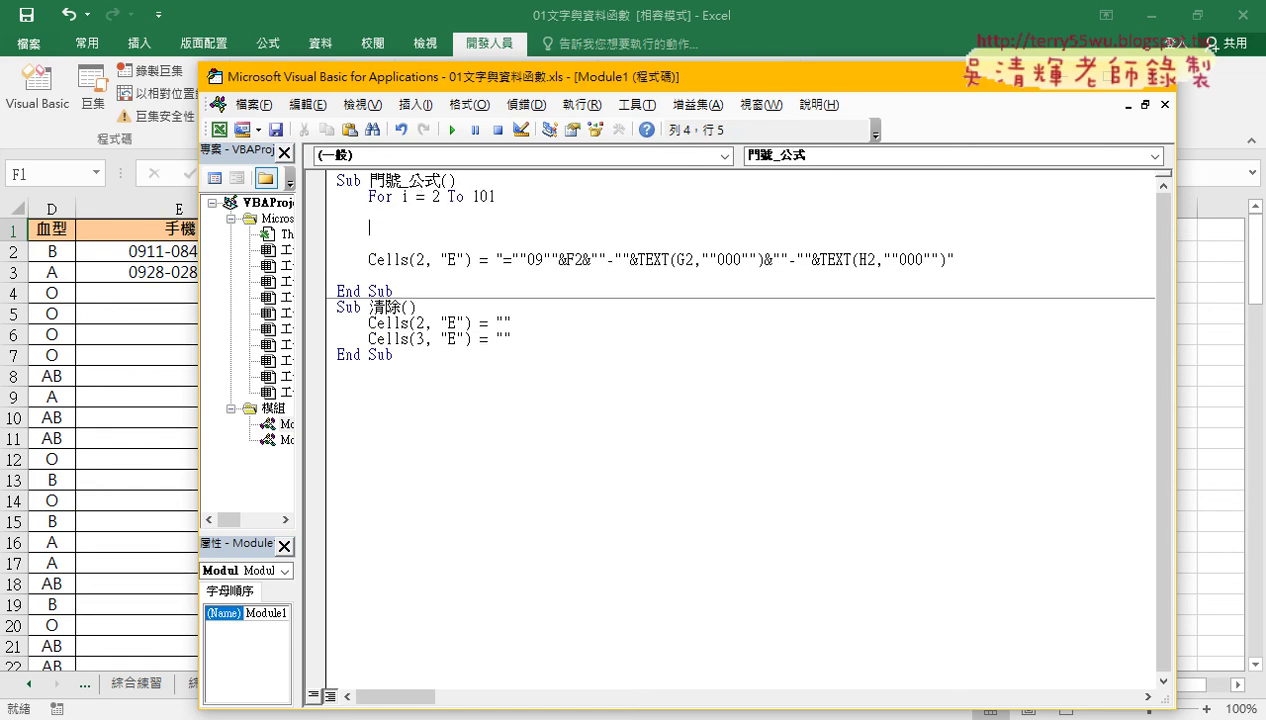
text(next)
click(369, 212)
Highlight the loop variable i and starting value 2 in the For line to explain them
double_click(404, 197)
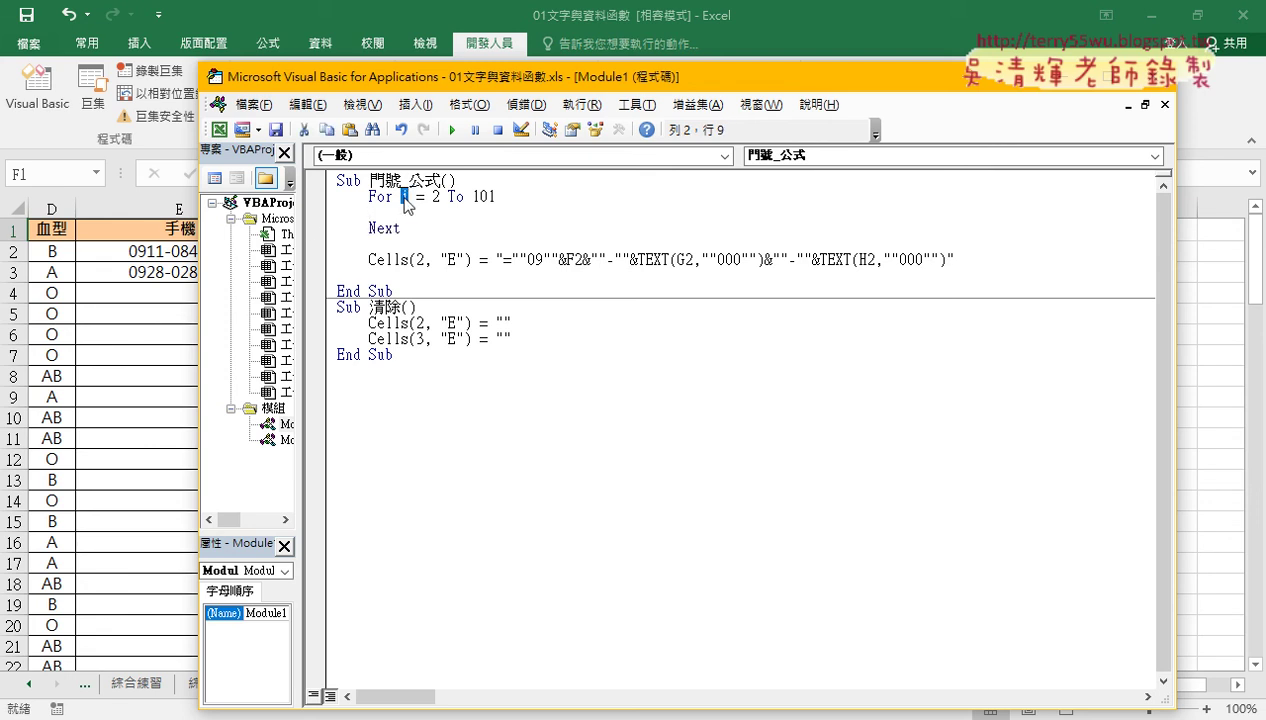
double_click(436, 197)
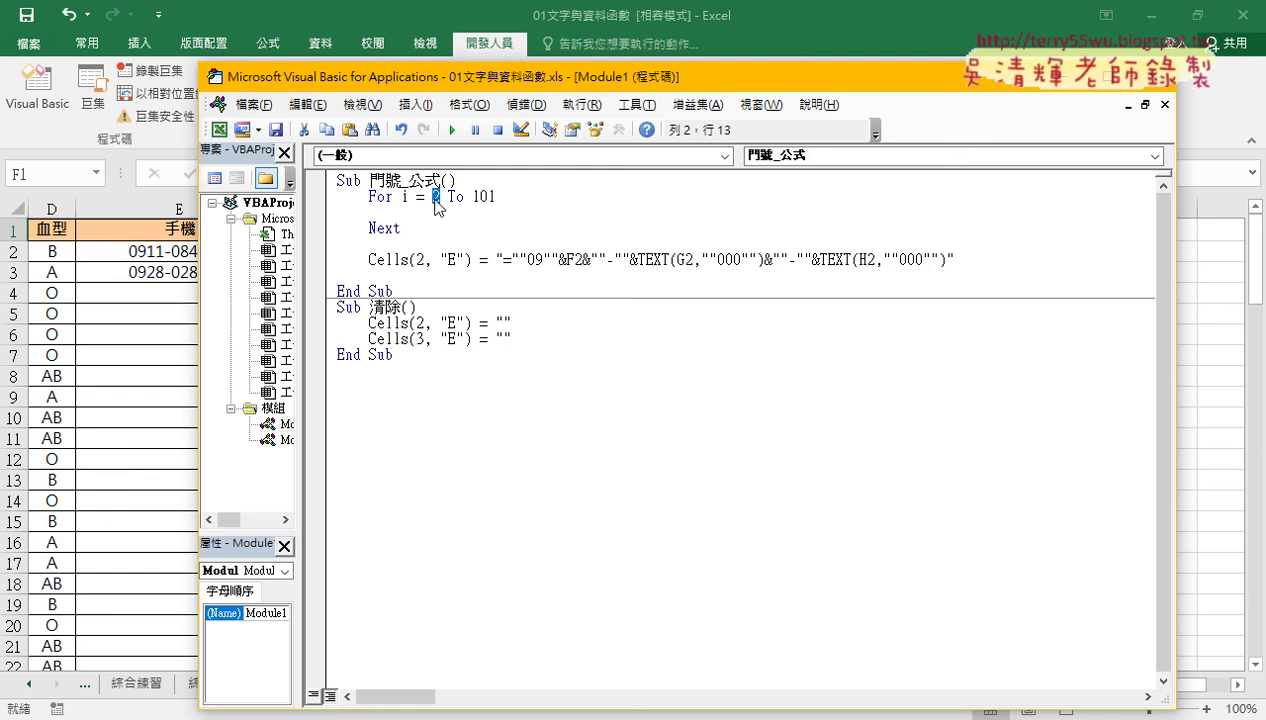
click(383, 226)
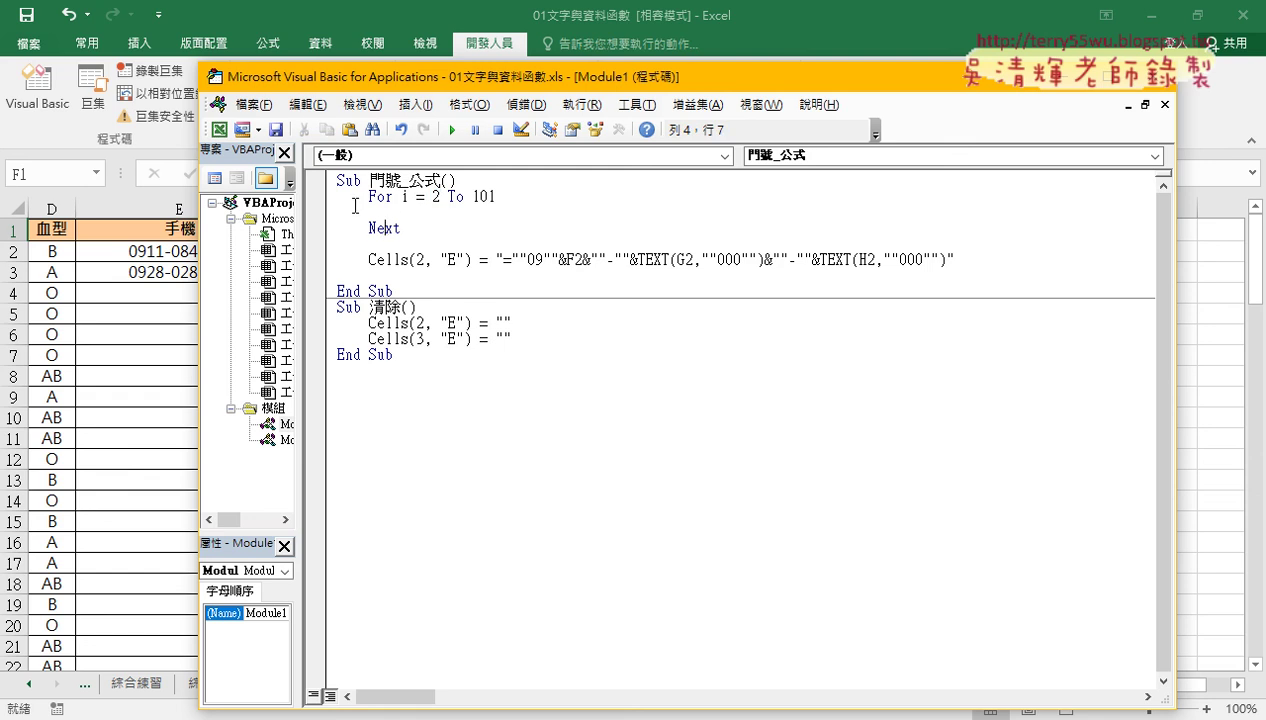
double_click(405, 196)
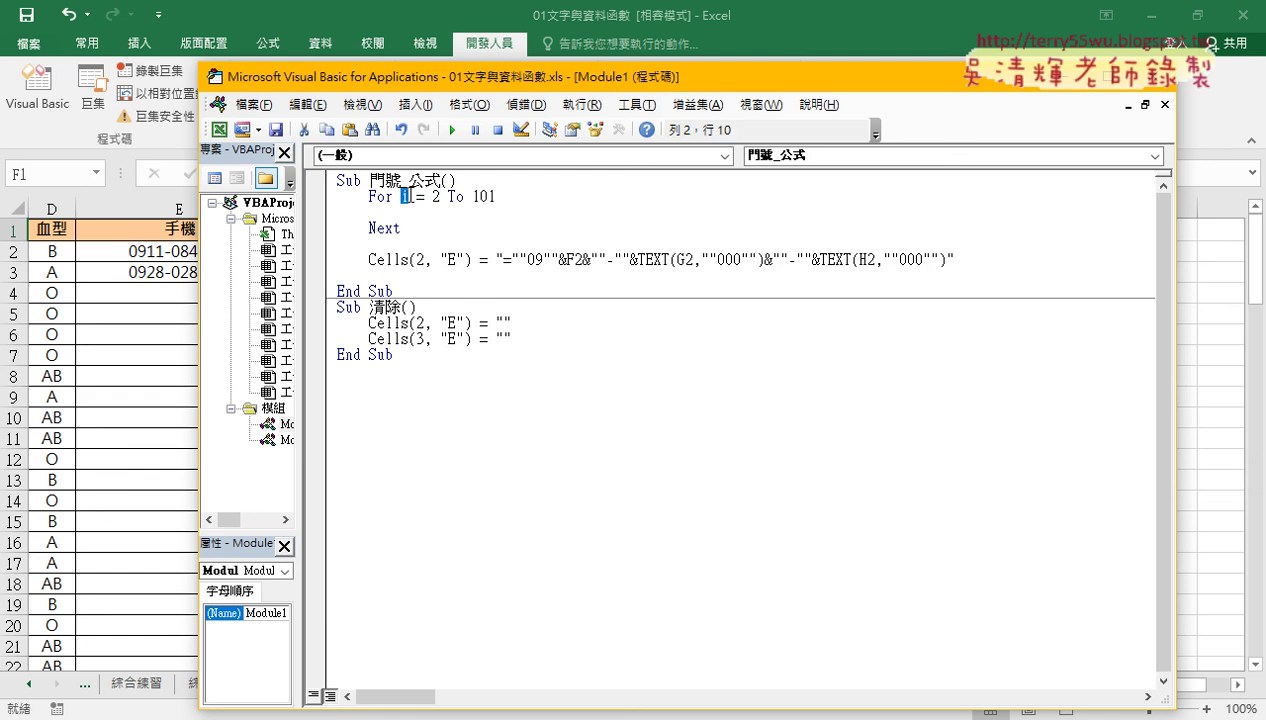
click(393, 226)
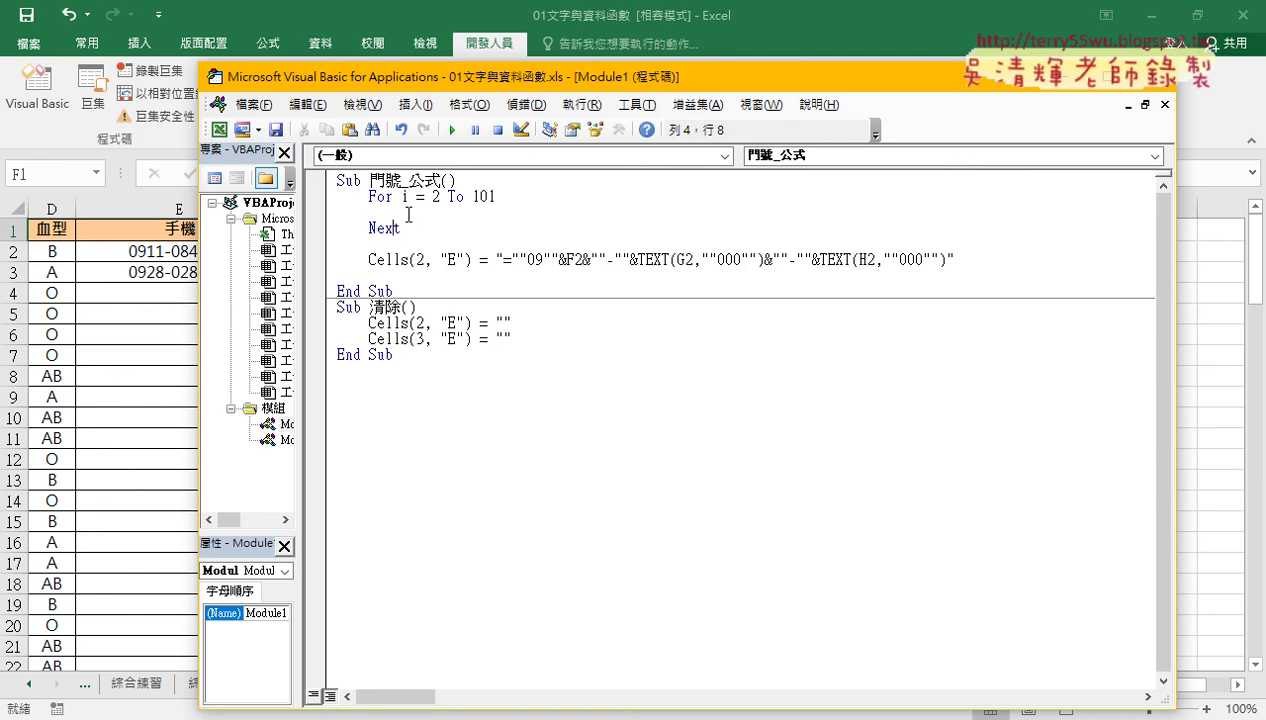
double_click(404, 197)
Highlight the Cells formula line's row number 2 and the F2 and G2 references
drag(952, 259, 368, 259)
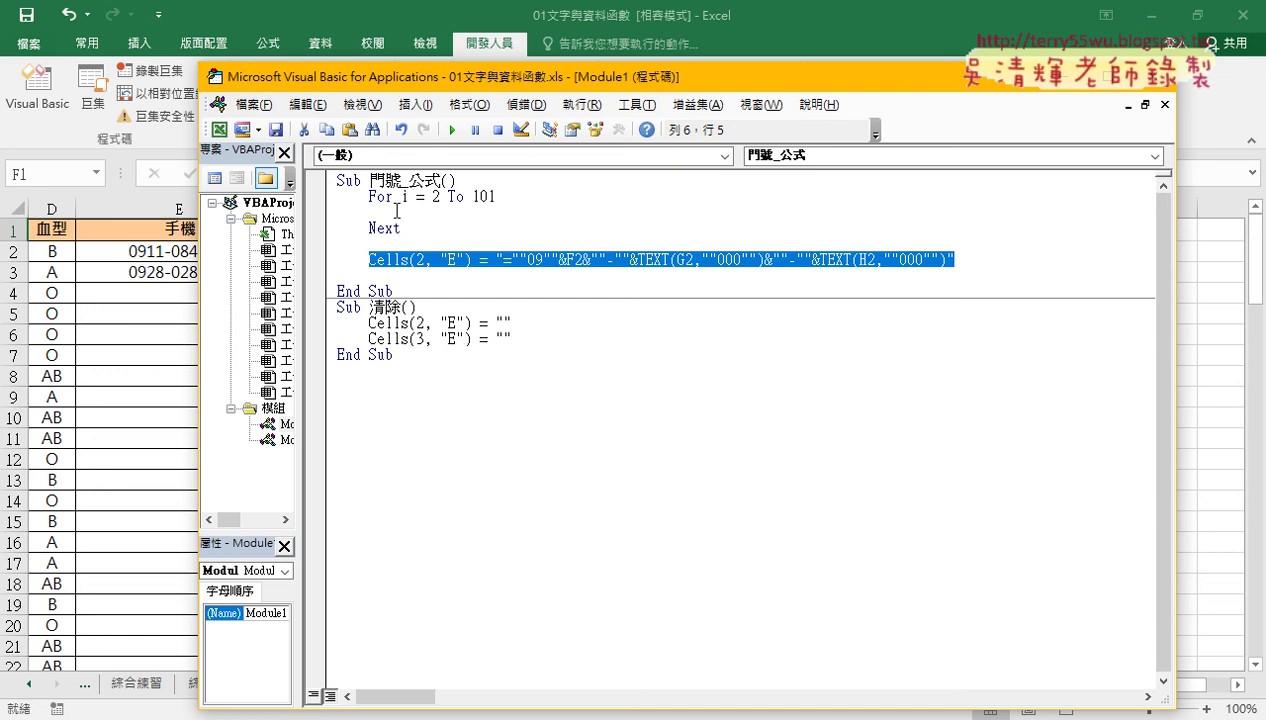
click(421, 259)
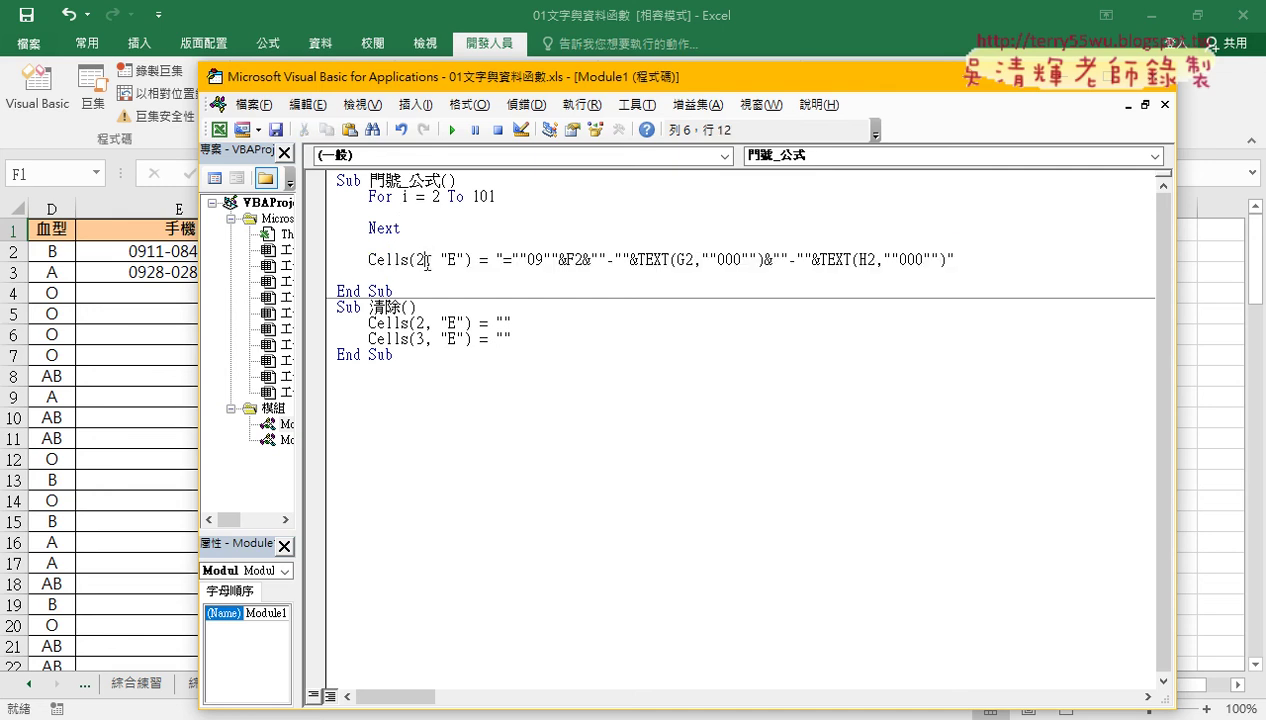
click(576, 259)
drag(694, 259, 752, 262)
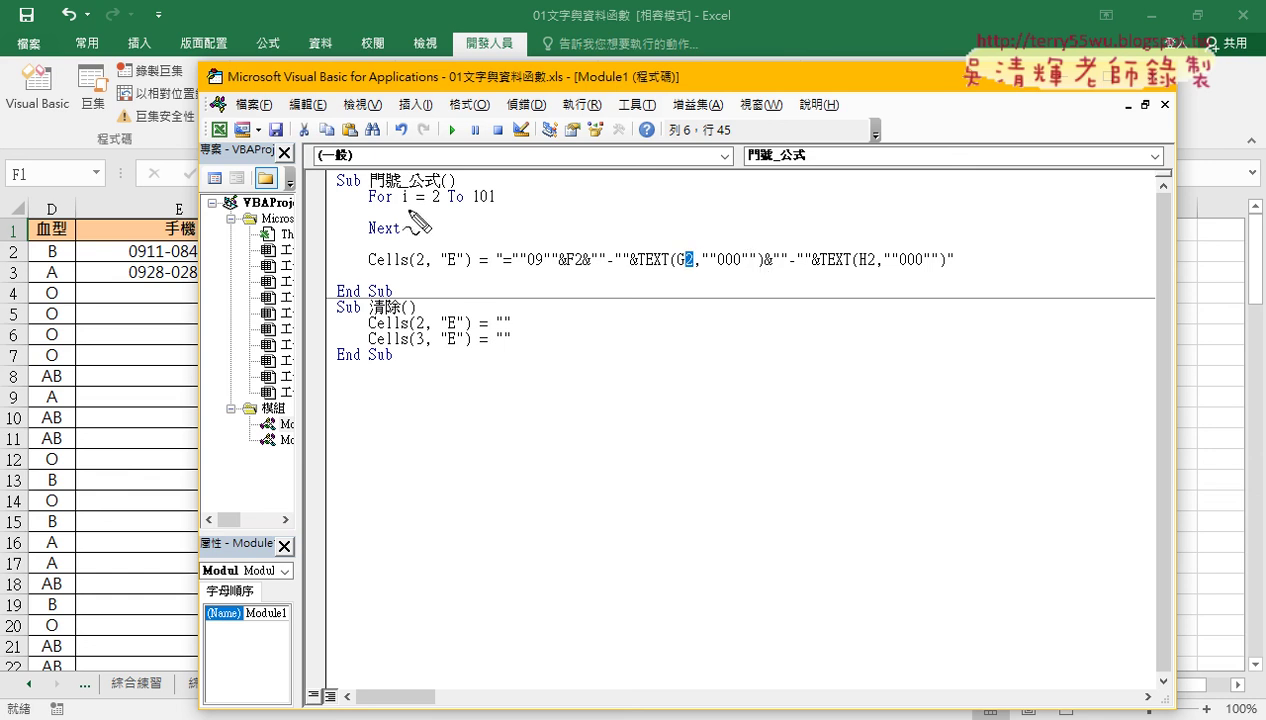
mouse_move(397, 207)
mouse_down()
mouse_move(410, 208)
mouse_move(412, 250)
mouse_move(419, 238)
mouse_move(572, 248)
mouse_move(578, 237)
mouse_up()
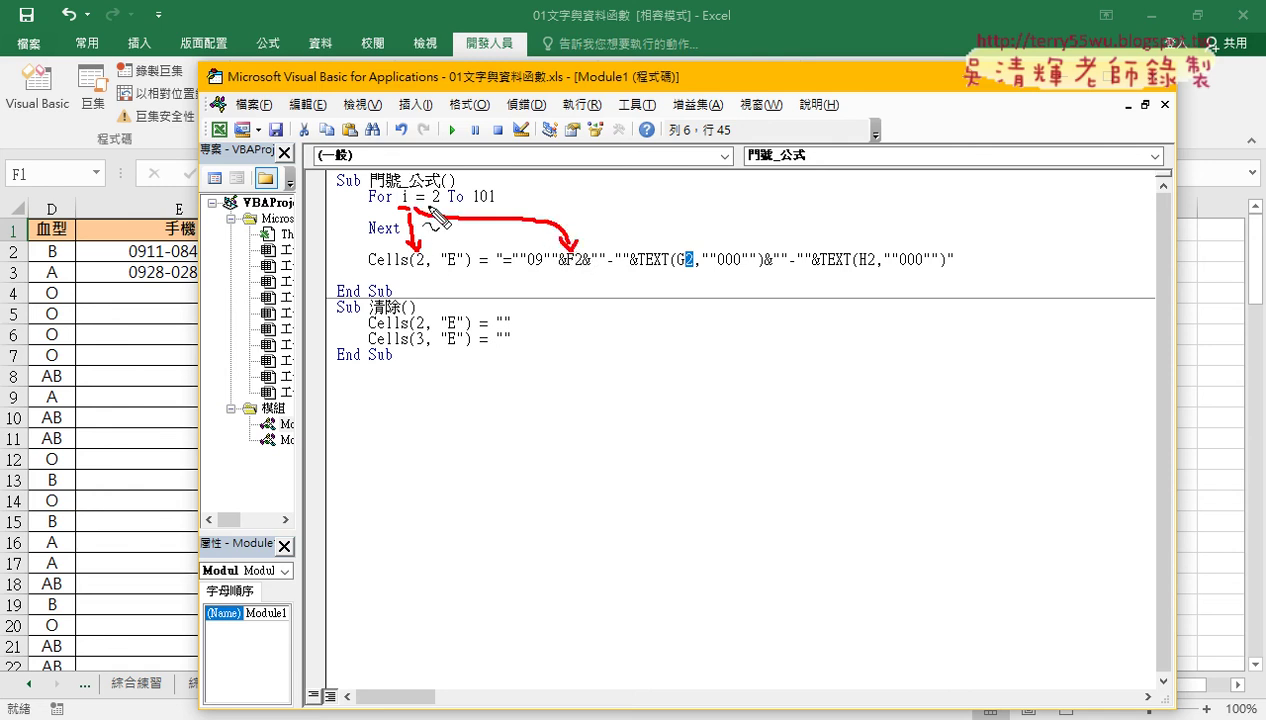
mouse_move(412, 206)
mouse_down()
mouse_move(692, 203)
mouse_move(694, 245)
mouse_move(699, 236)
mouse_up()
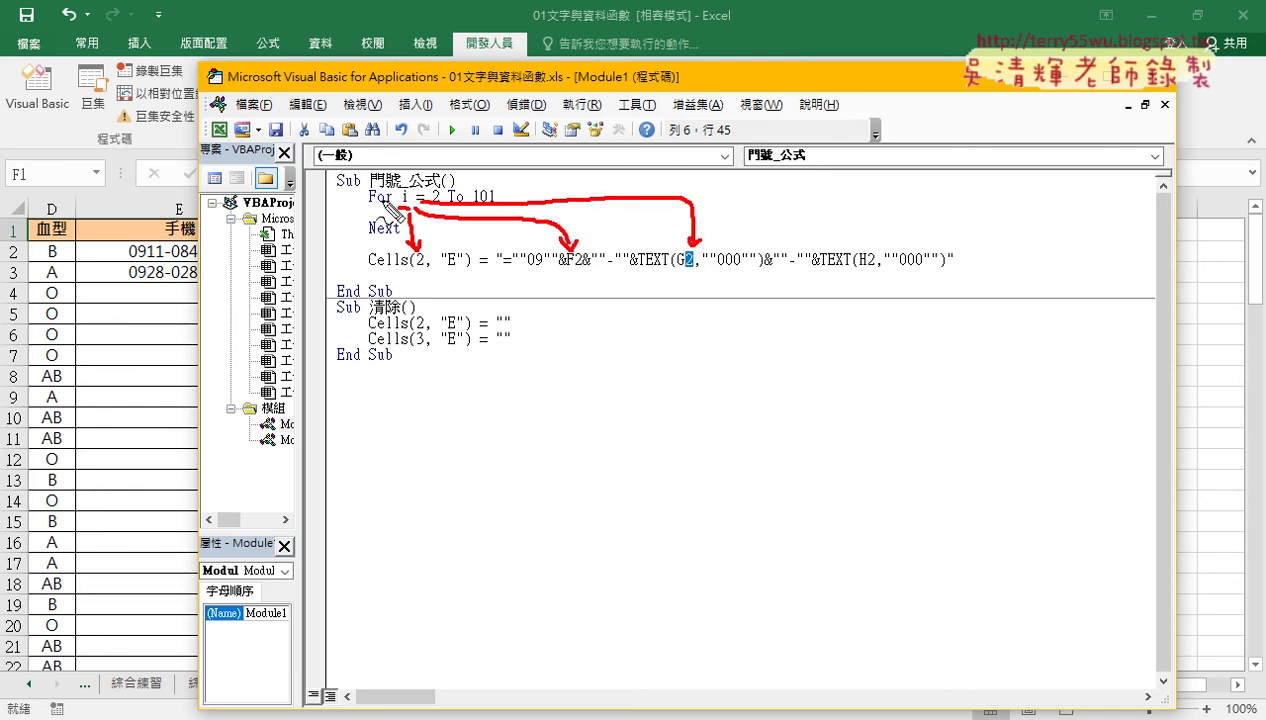
mouse_move(418, 203)
mouse_down()
mouse_move(608, 182)
mouse_move(846, 190)
mouse_move(872, 240)
mouse_move(884, 236)
mouse_up()
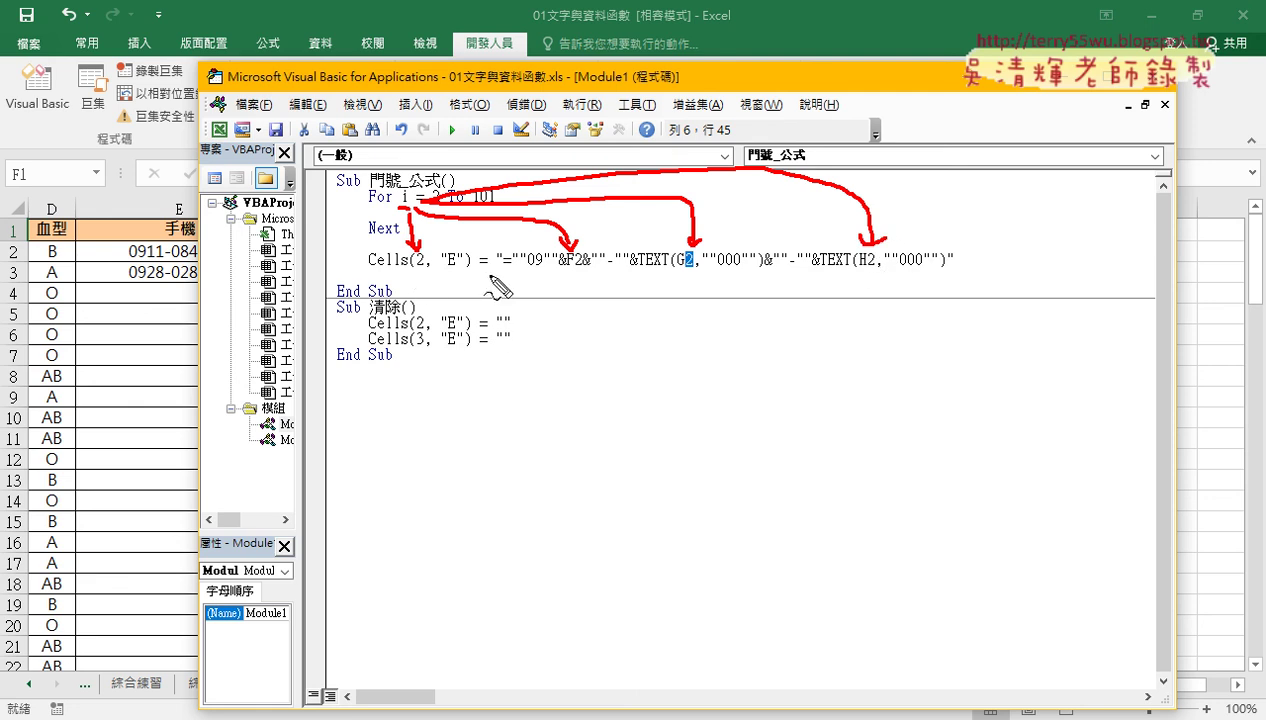
key(Escape)
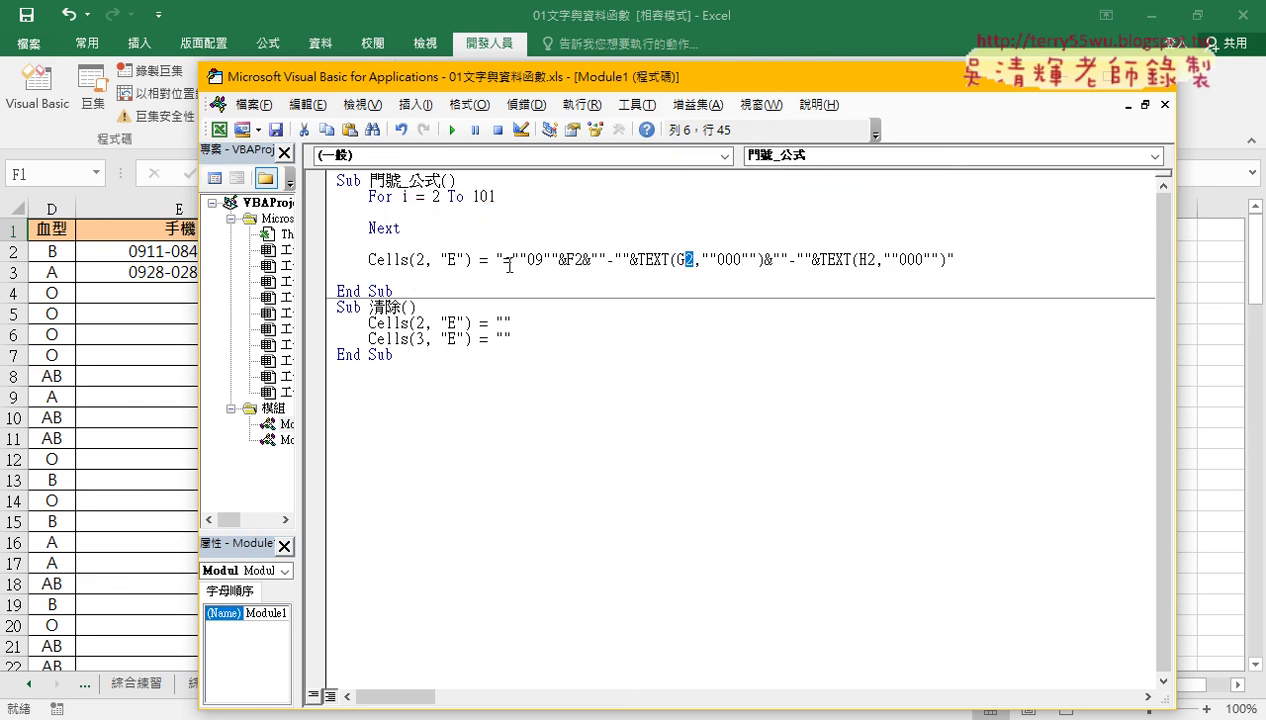
Copy E2's formula text from the formula bar, cancel editing, and bring Notepad forward
drag(503, 259, 946, 259)
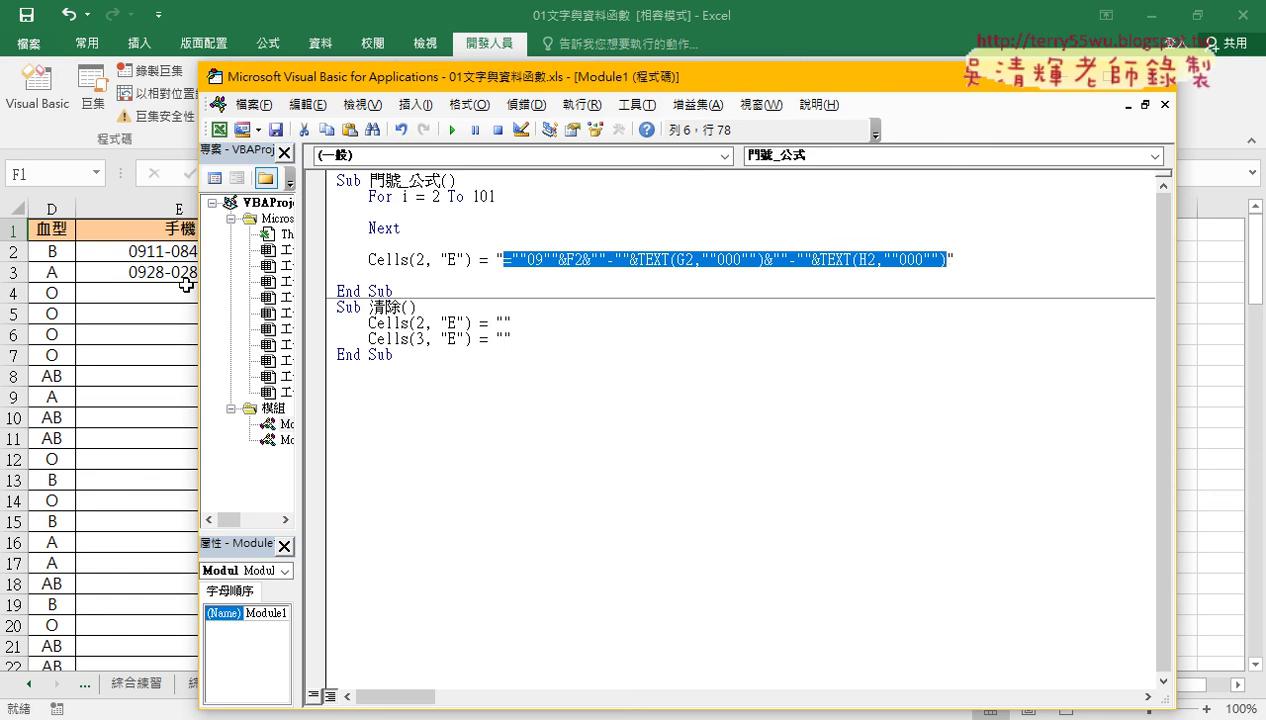
click(153, 256)
drag(262, 174, 612, 174)
right_click(705, 172)
click(757, 206)
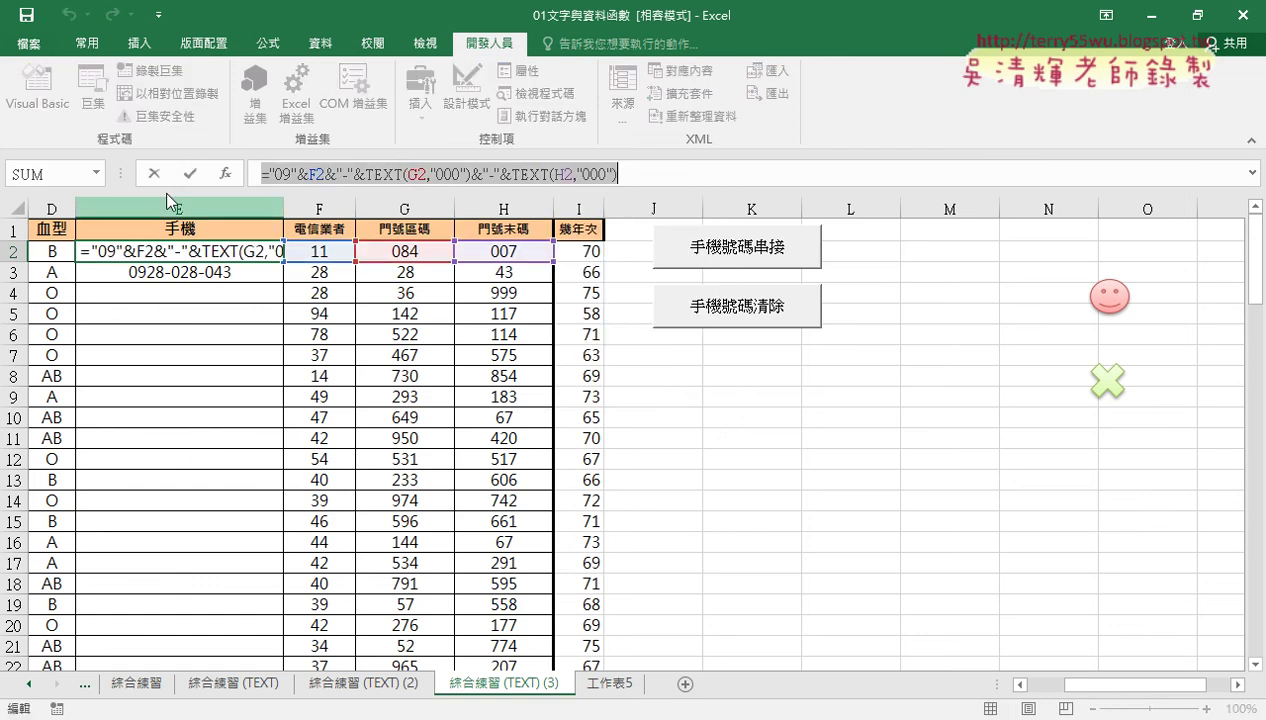
click(150, 178)
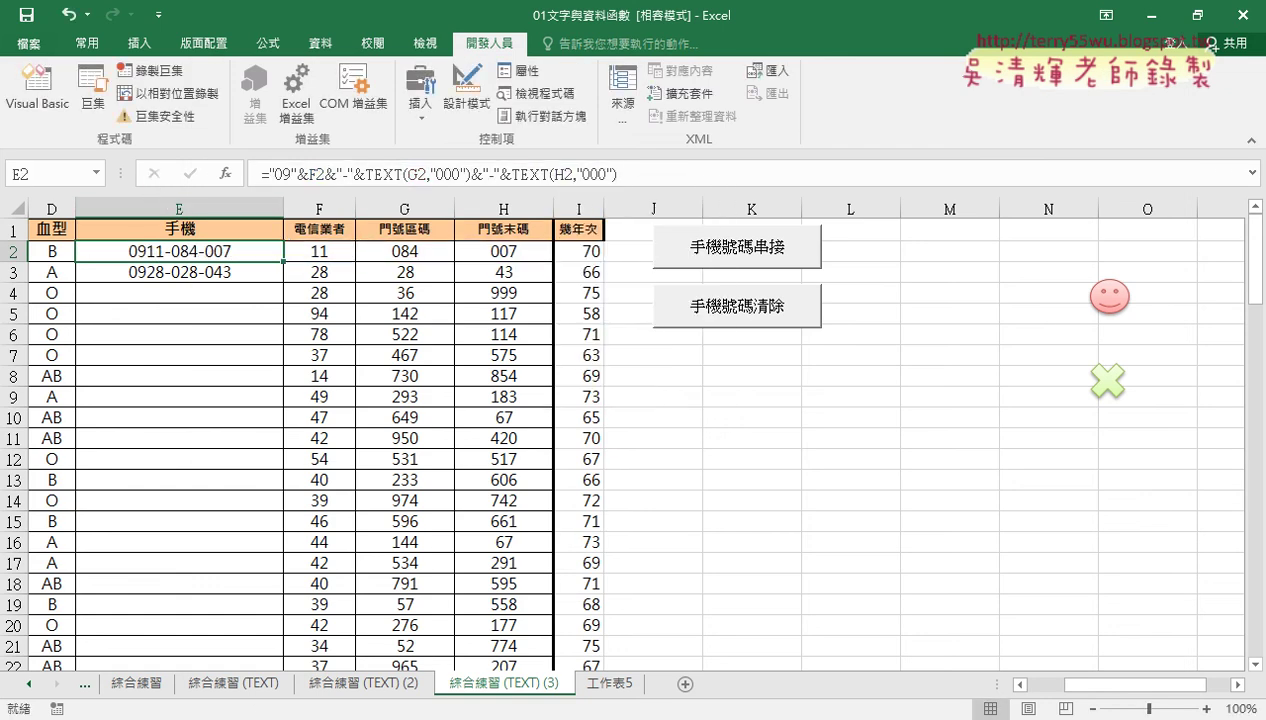
click(668, 712)
Move Notepad up and set Replace to turn each " into "" in the formula
drag(410, 264, 610, 229)
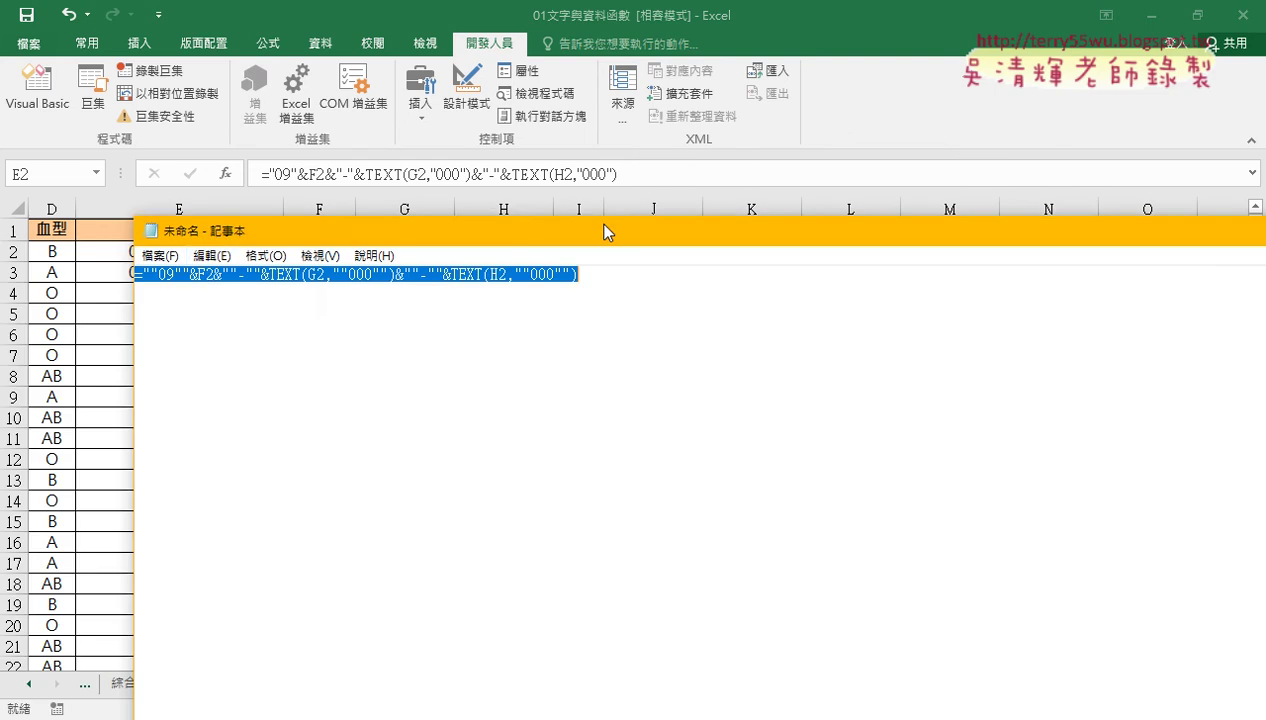
click(245, 252)
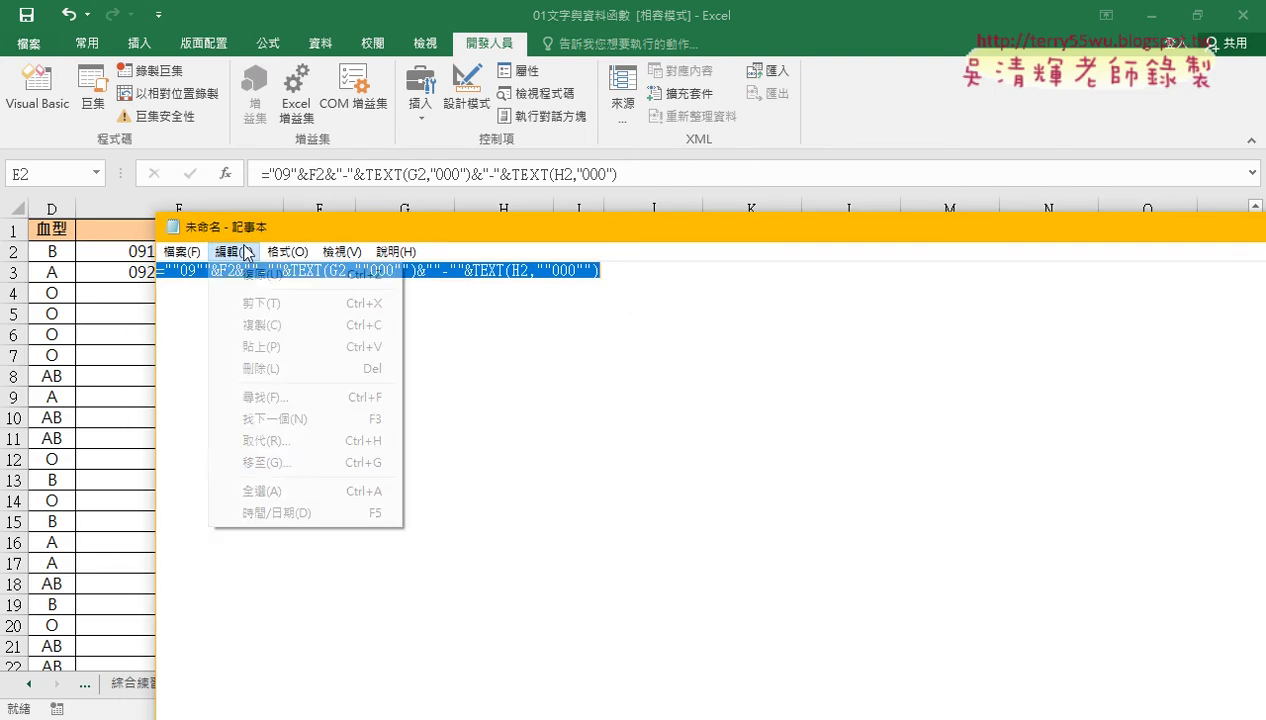
click(287, 439)
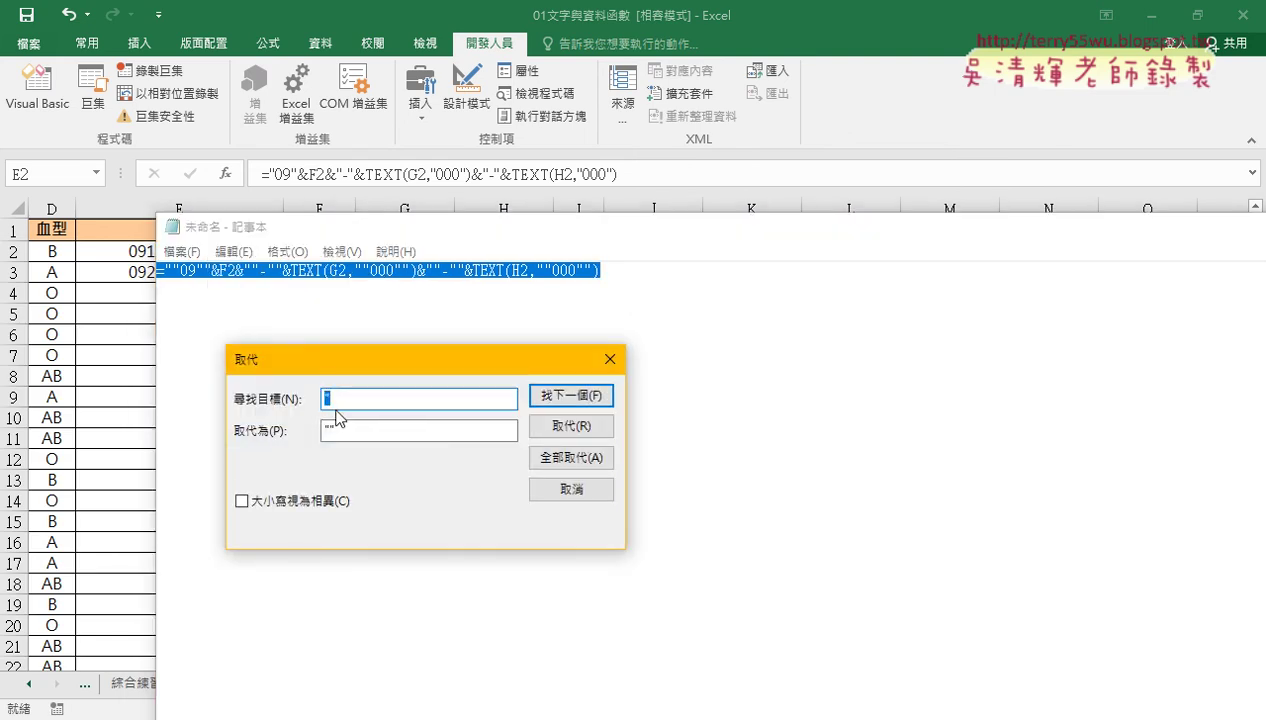
click(342, 432)
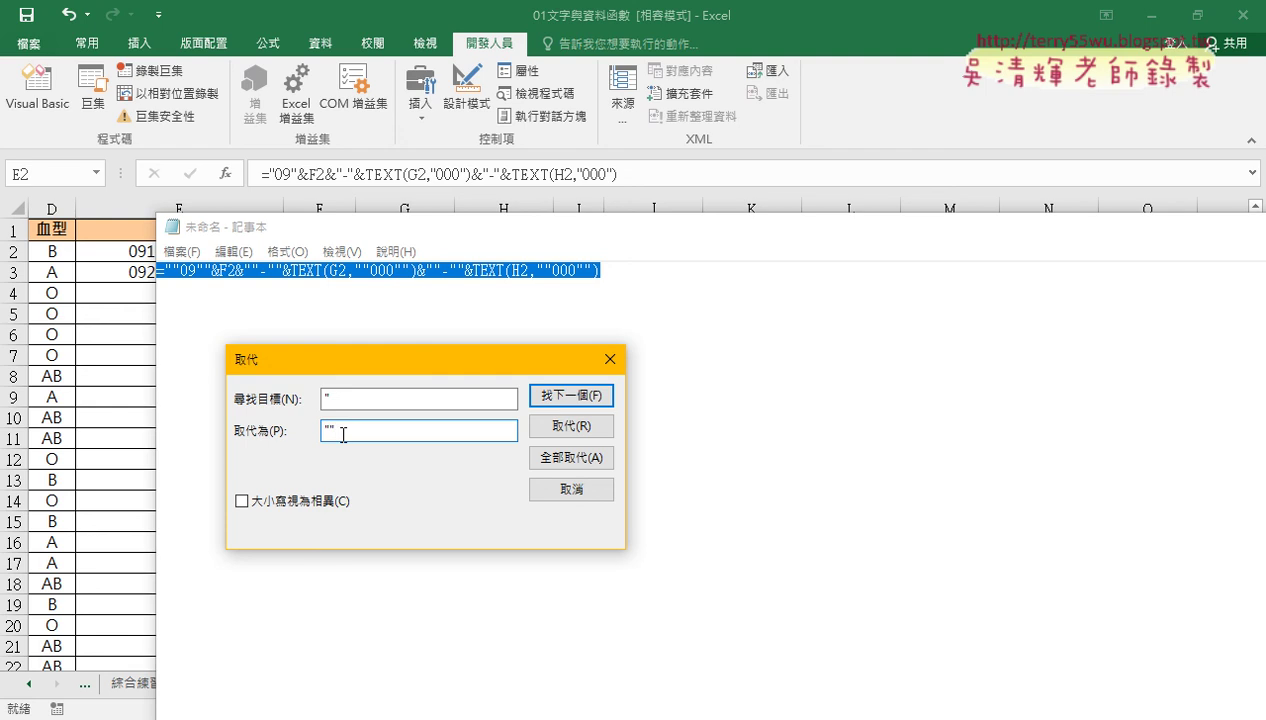